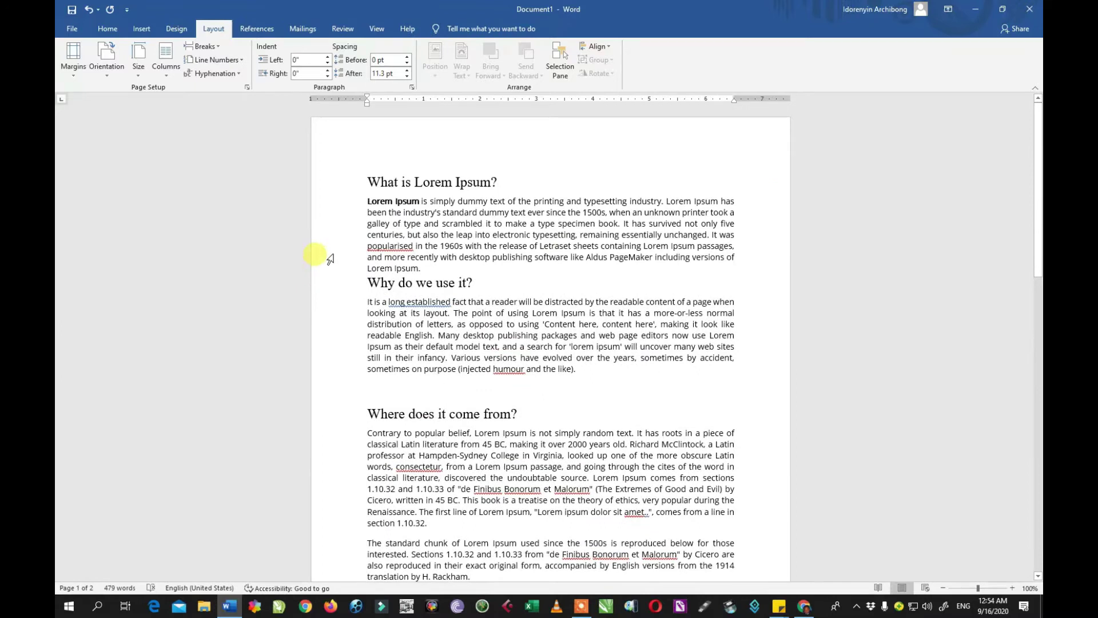
Examine the available margin presets and how the text is laid out across the document's pages
left_click(364, 132)
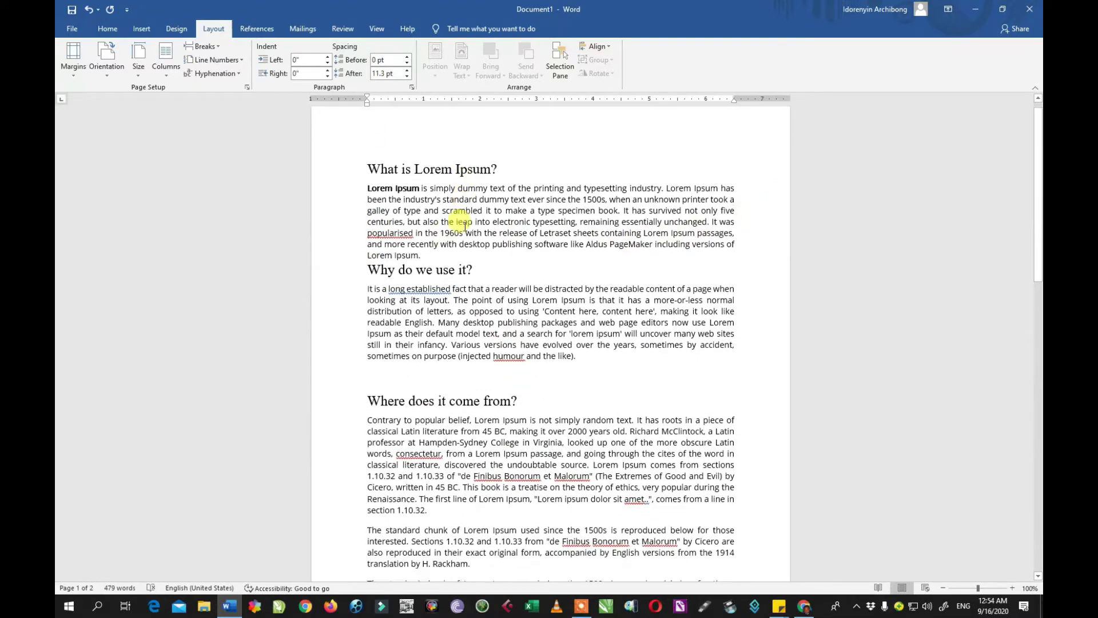
left_click(72, 77)
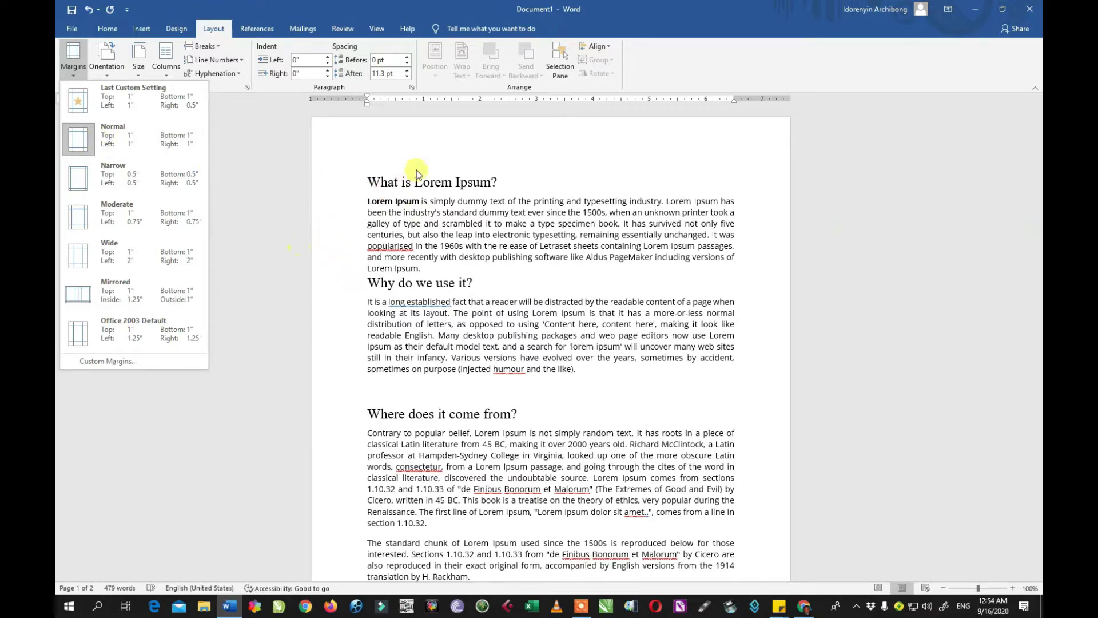
scroll(625, 482, "down", 9)
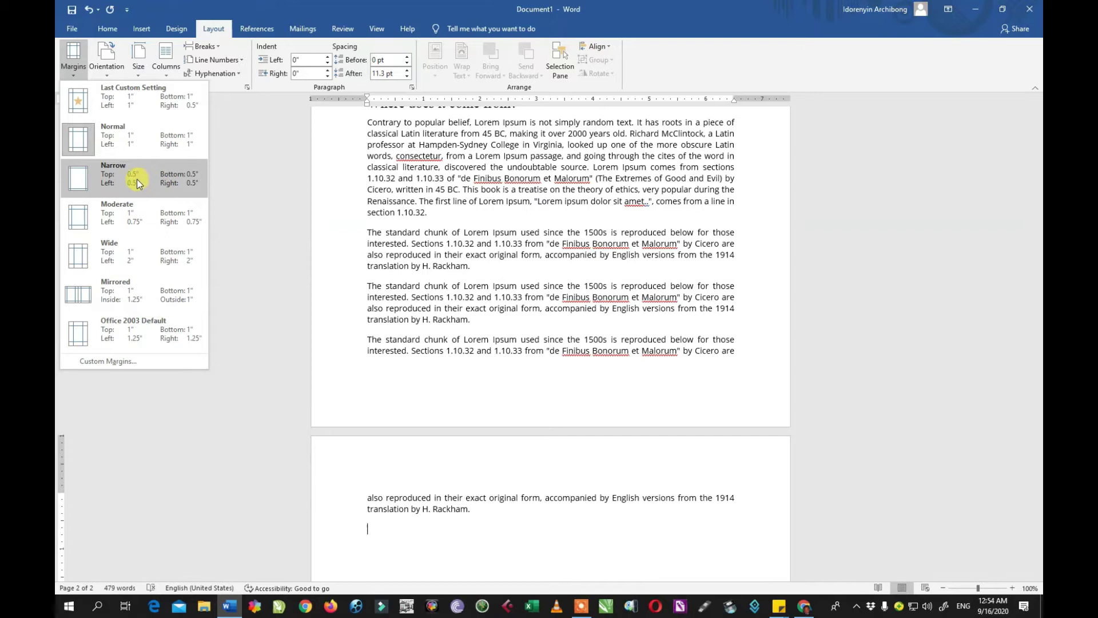
scroll(446, 201, "up", 9)
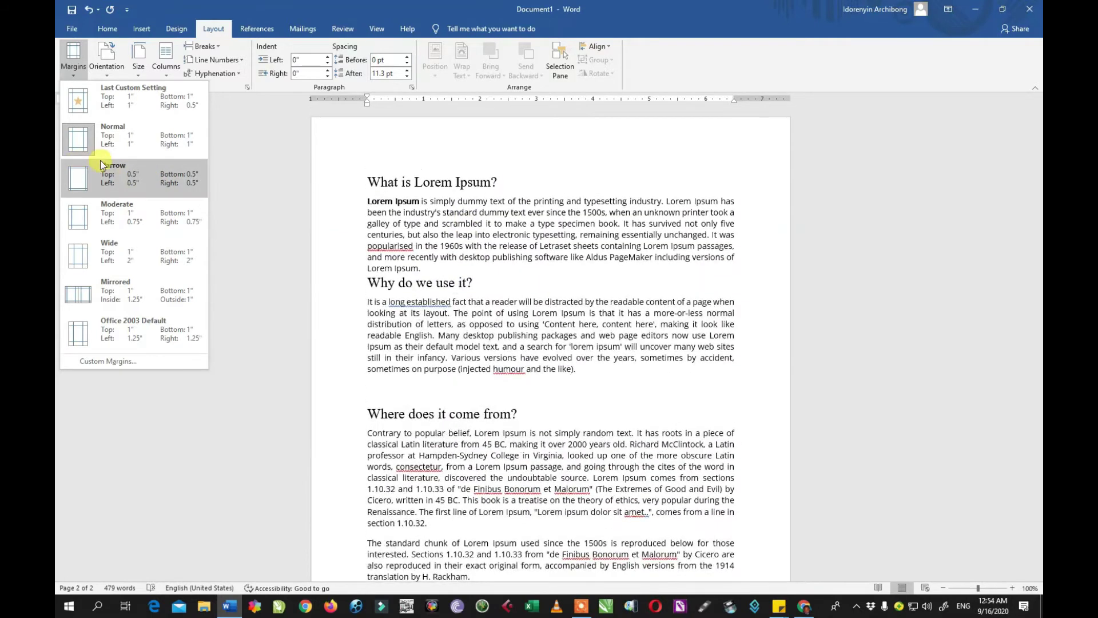
scroll(517, 412, "down", 10)
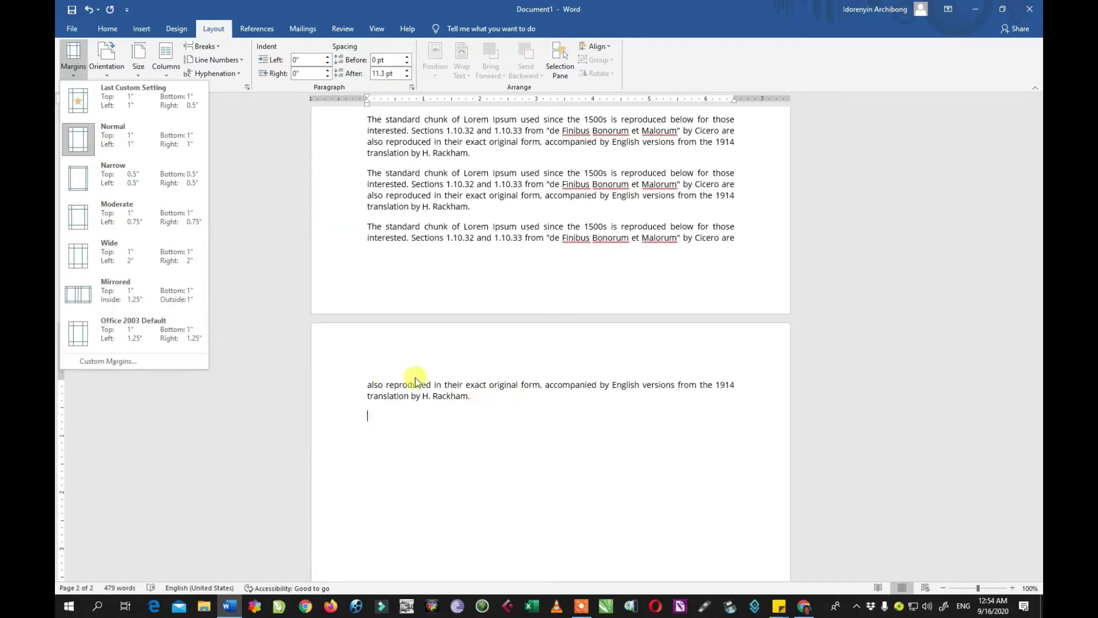
scroll(421, 371, "up", 3)
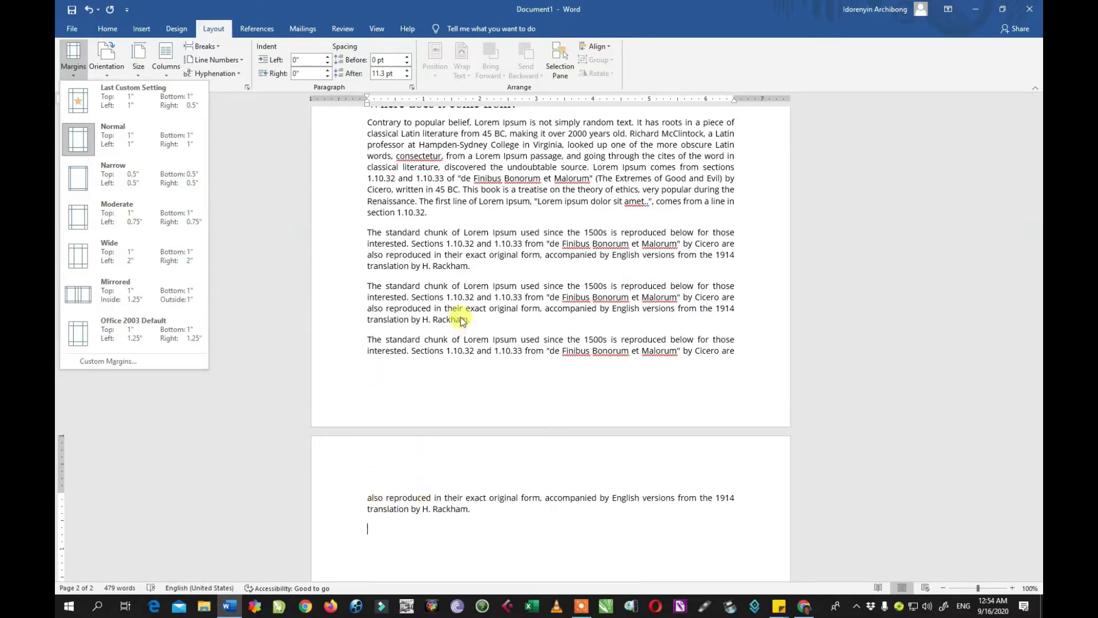
scroll(549, 312, "up", 9)
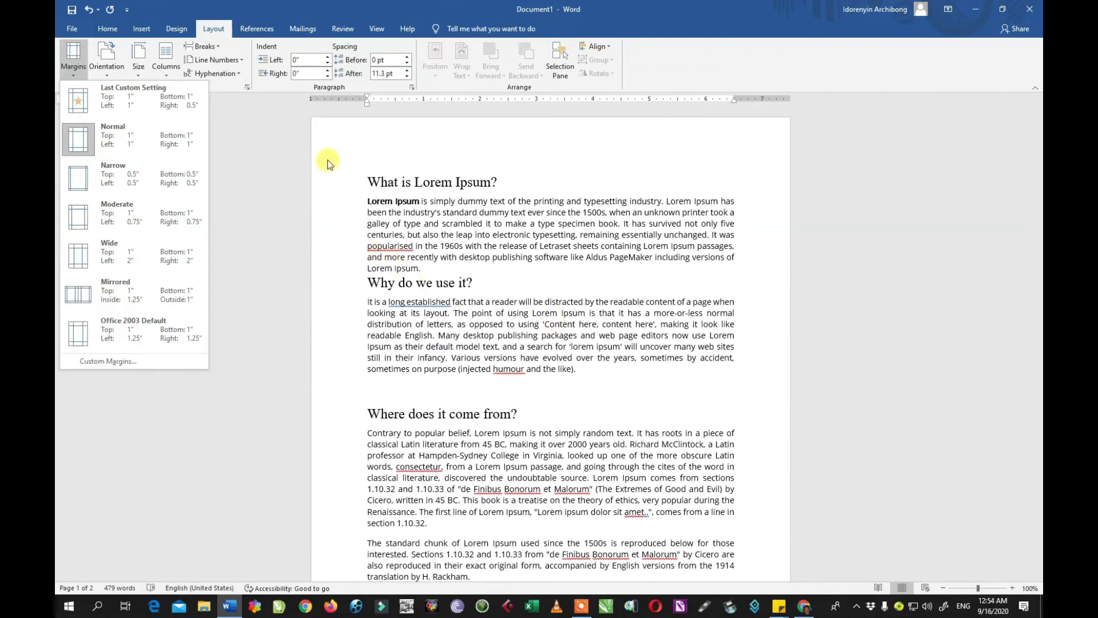
scroll(455, 432, "down", 10)
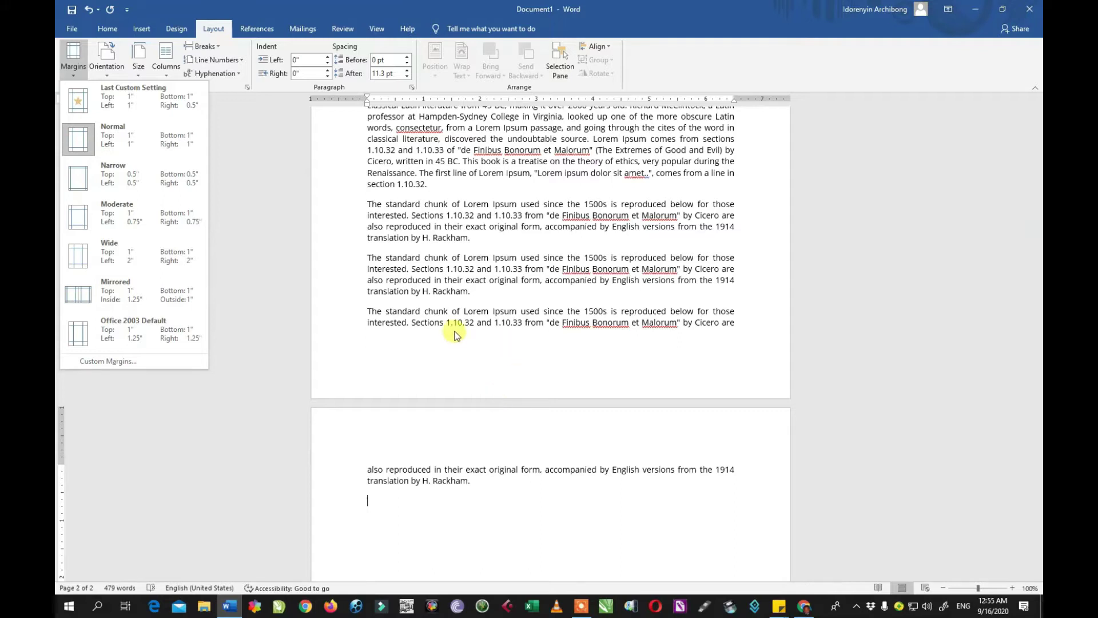
scroll(252, 315, "up", 2)
scroll(252, 315, "up", 2)
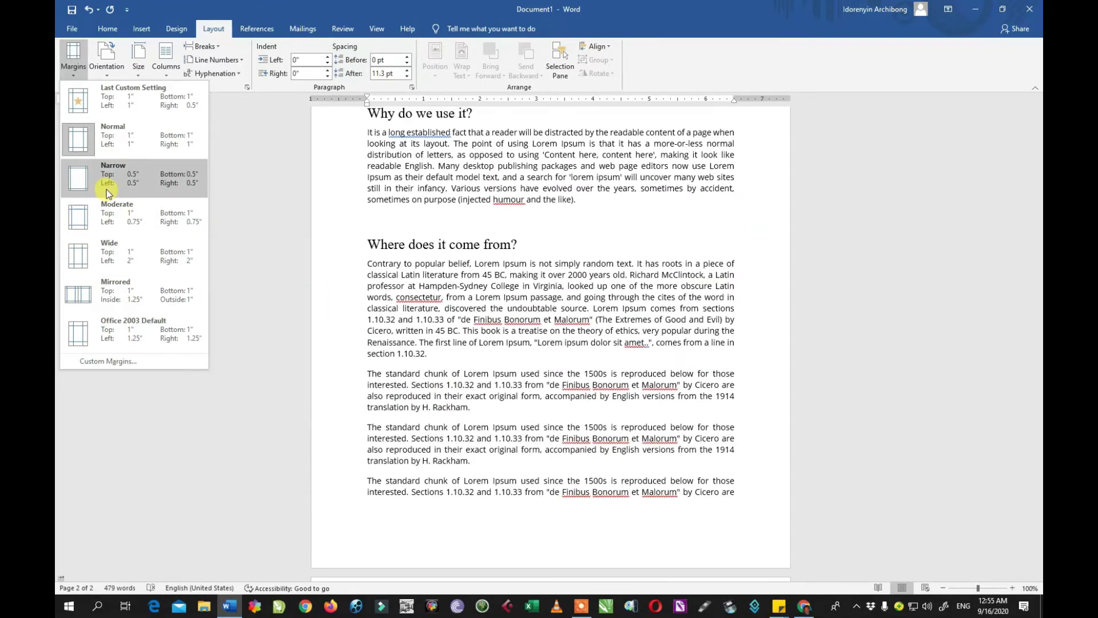
Apply the Narrow margin preset with 0.5" on all sides and check how the text fits the page
key("Escape")
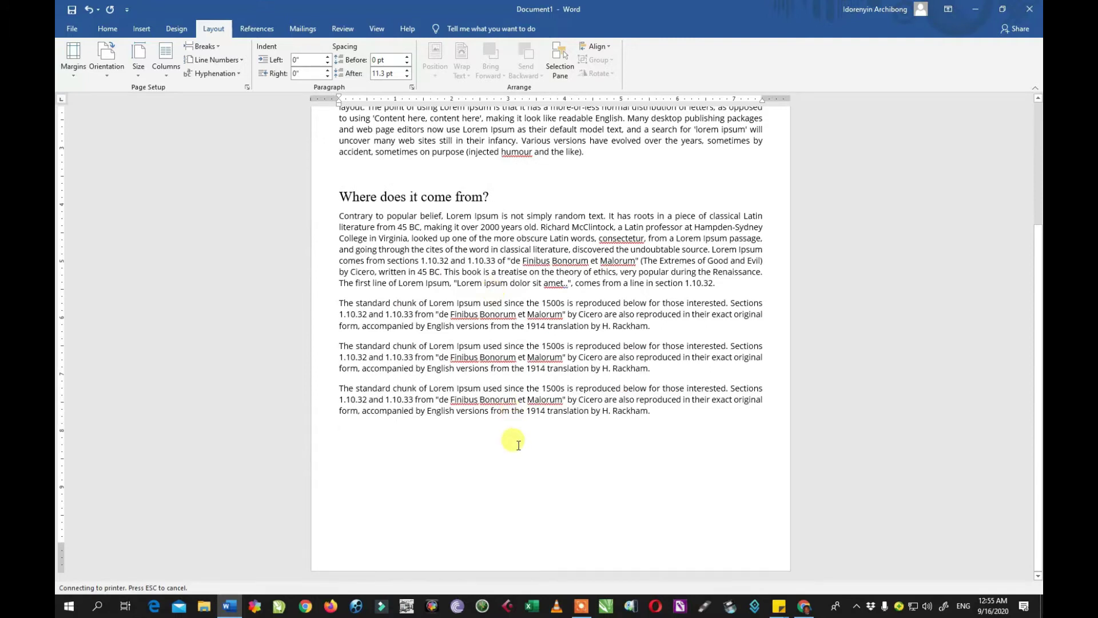
scroll(547, 361, "up", 5)
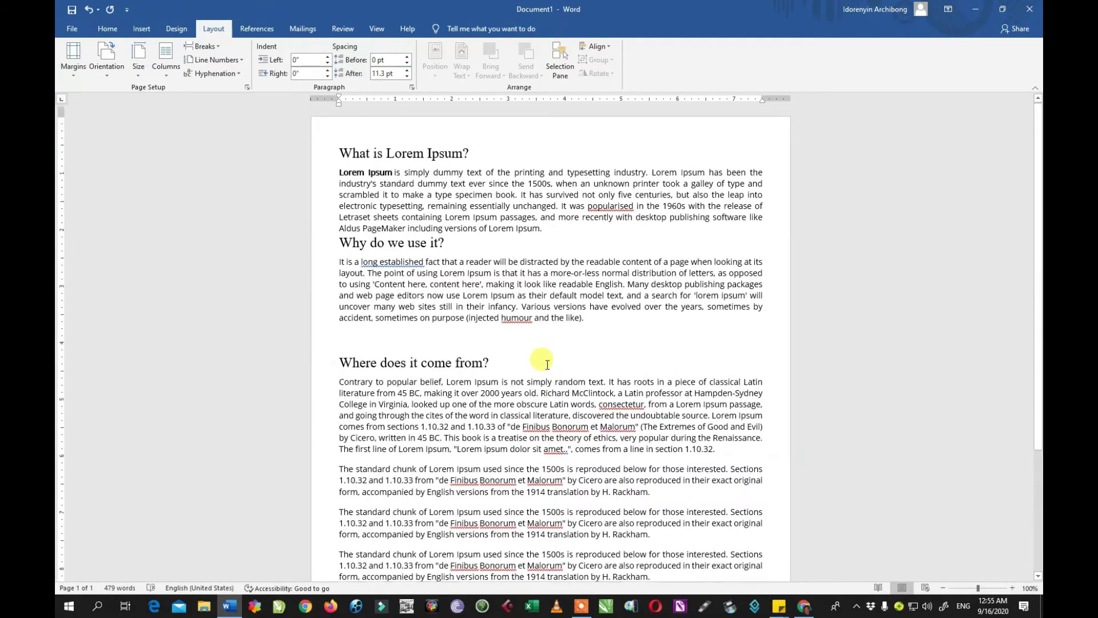
scroll(544, 365, "down", 5)
left_click(381, 464)
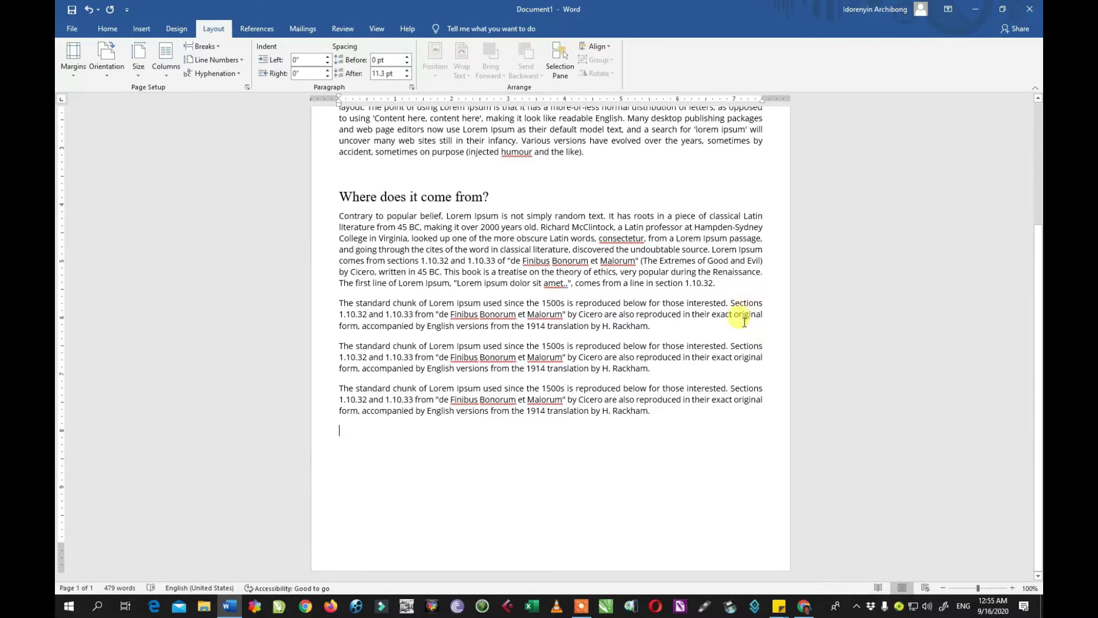
scroll(624, 354, "up", 3)
scroll(620, 356, "up", 3)
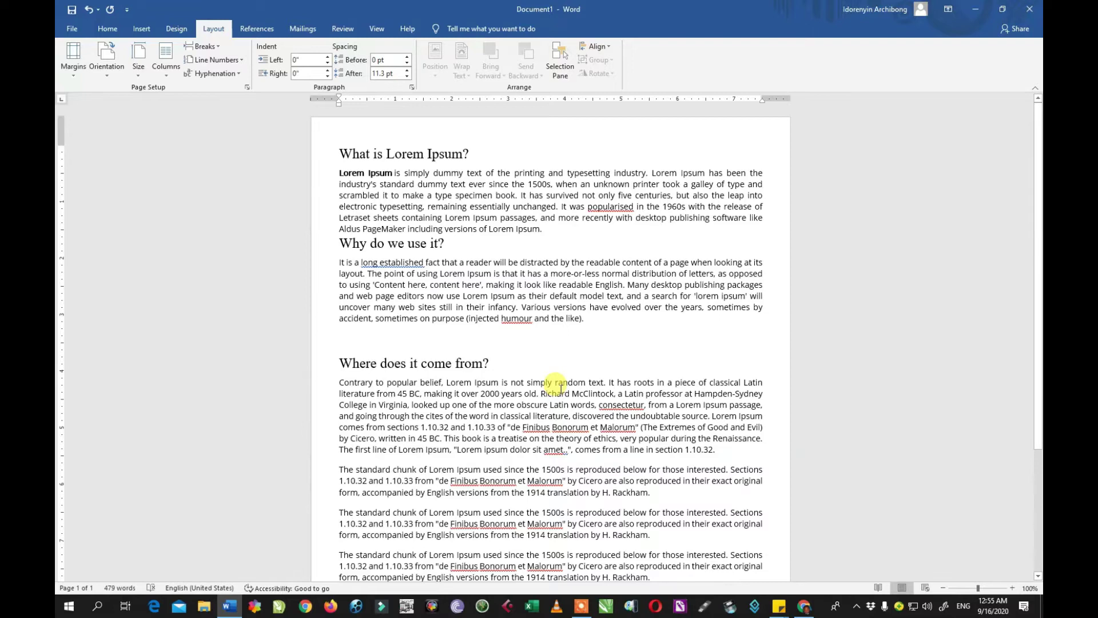
scroll(552, 444, "down", 6)
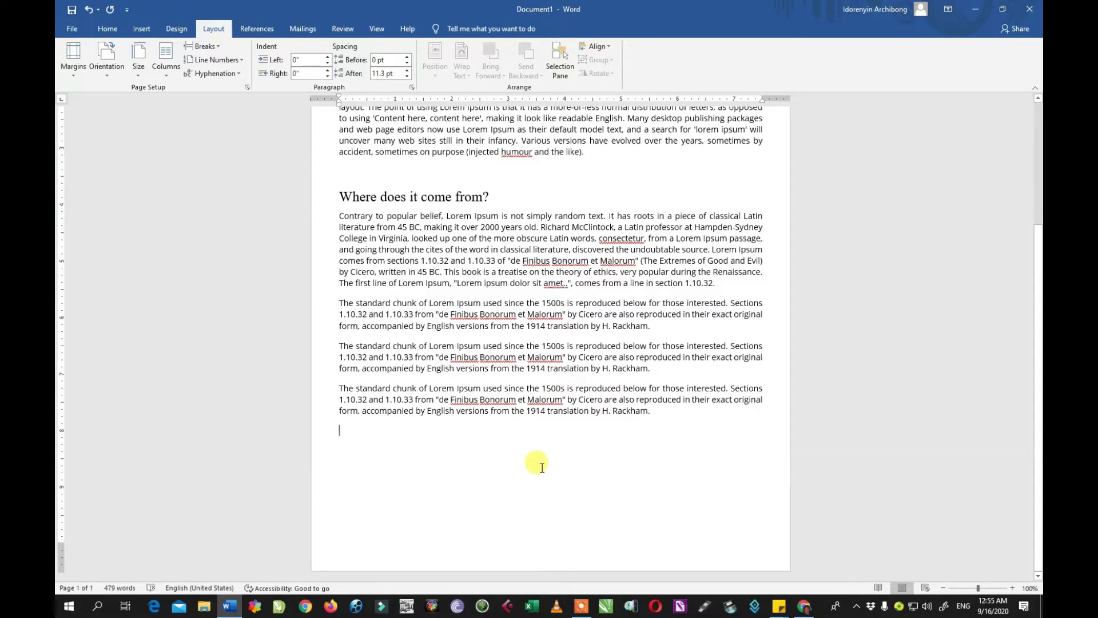
scroll(541, 463, "up", 5)
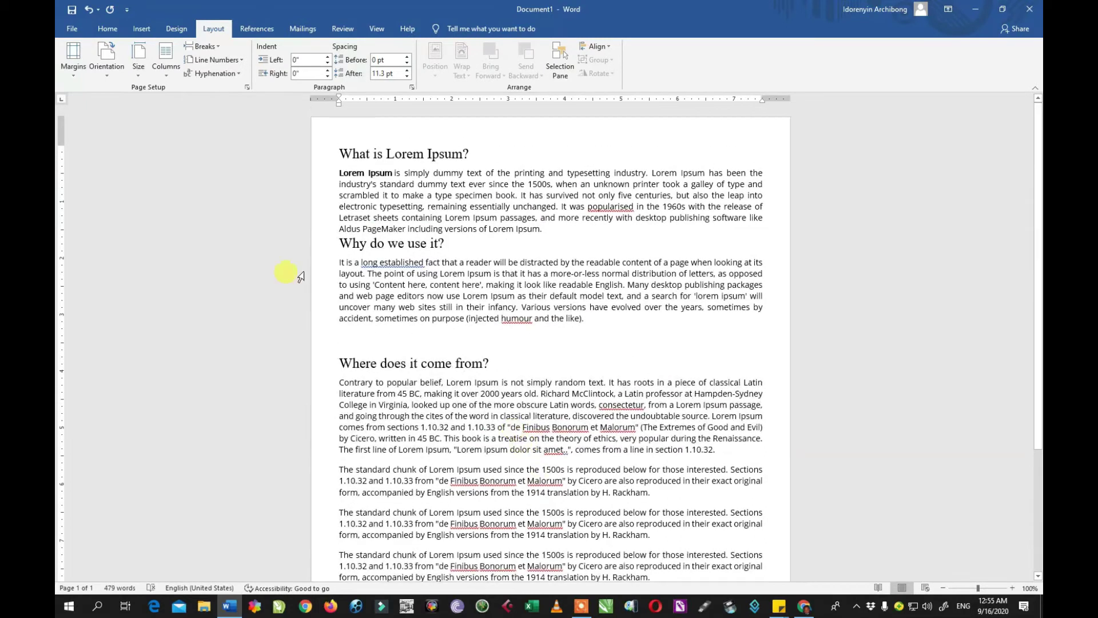
Apply the Wide margin preset with 2" left and right margins and review the text layout
left_click(72, 75)
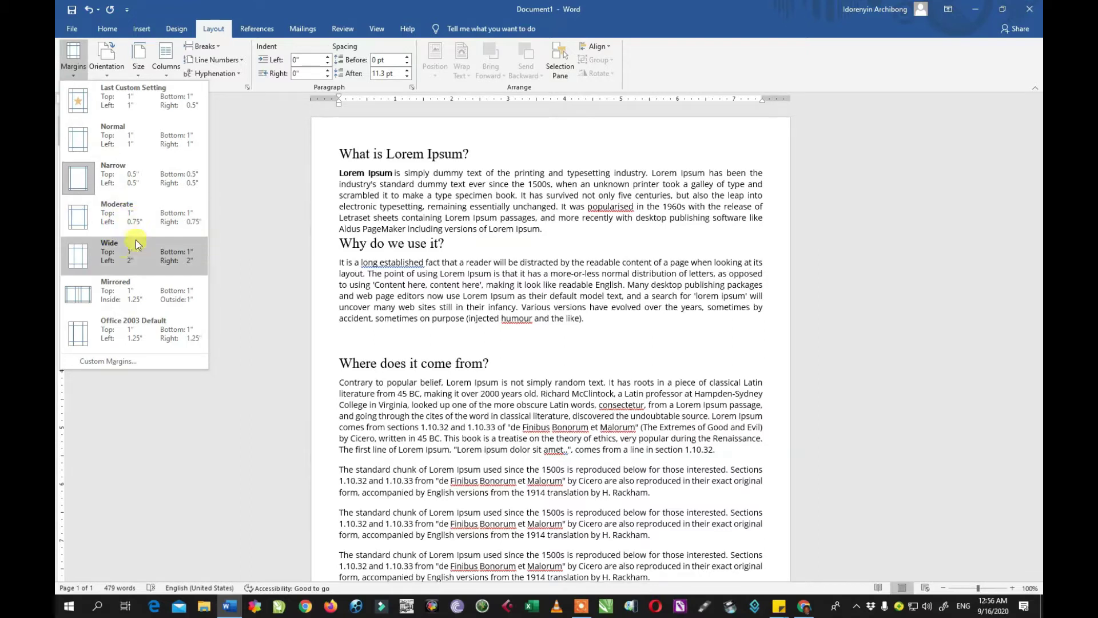
left_click(114, 262)
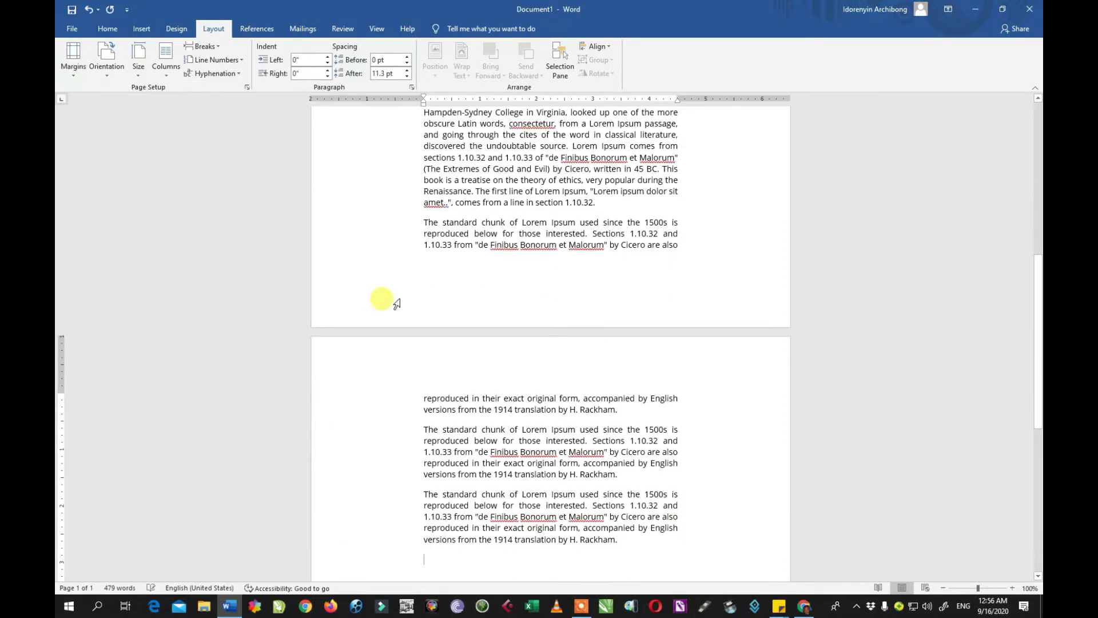
scroll(384, 299, "up", 7)
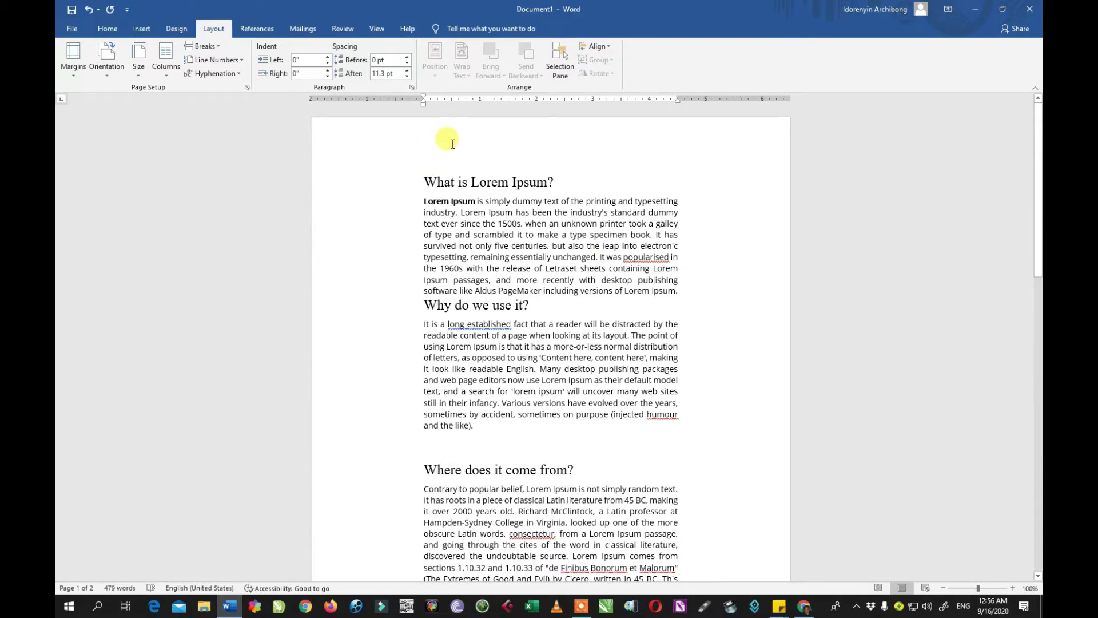
scroll(400, 457, "down", 5)
scroll(424, 465, "up", 5)
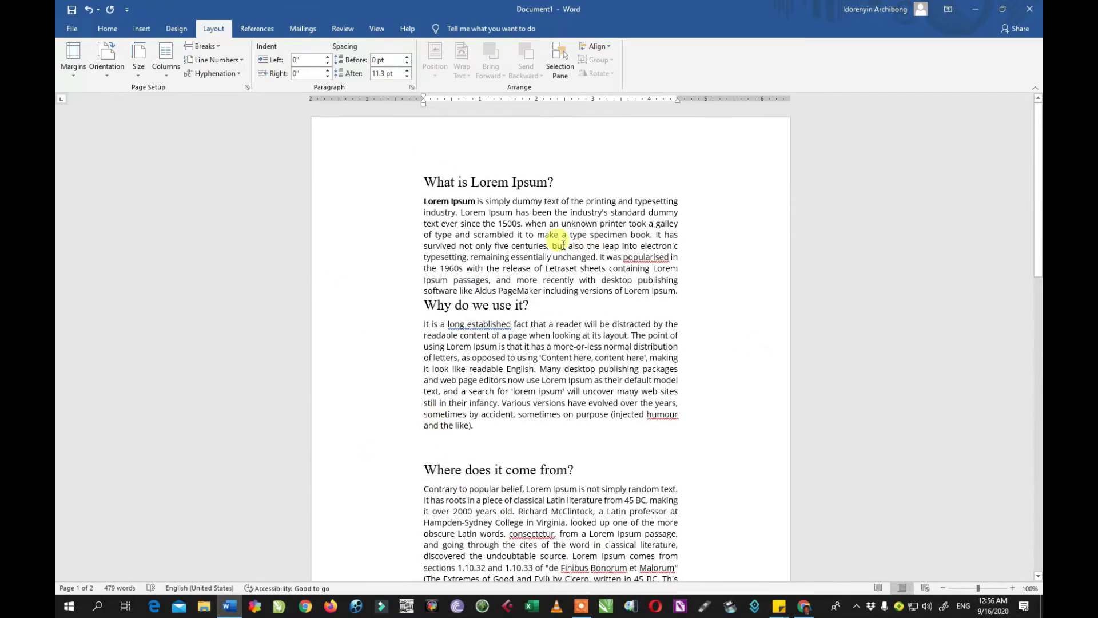
left_click(76, 70)
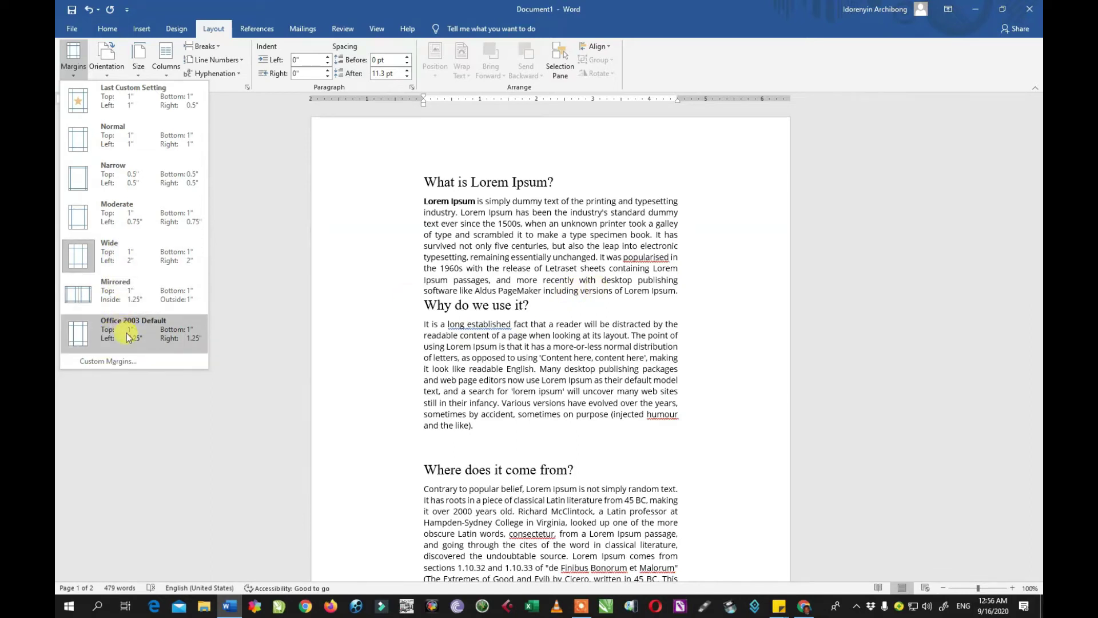
Change the page orientation to Landscape and review the pages
left_click(107, 73)
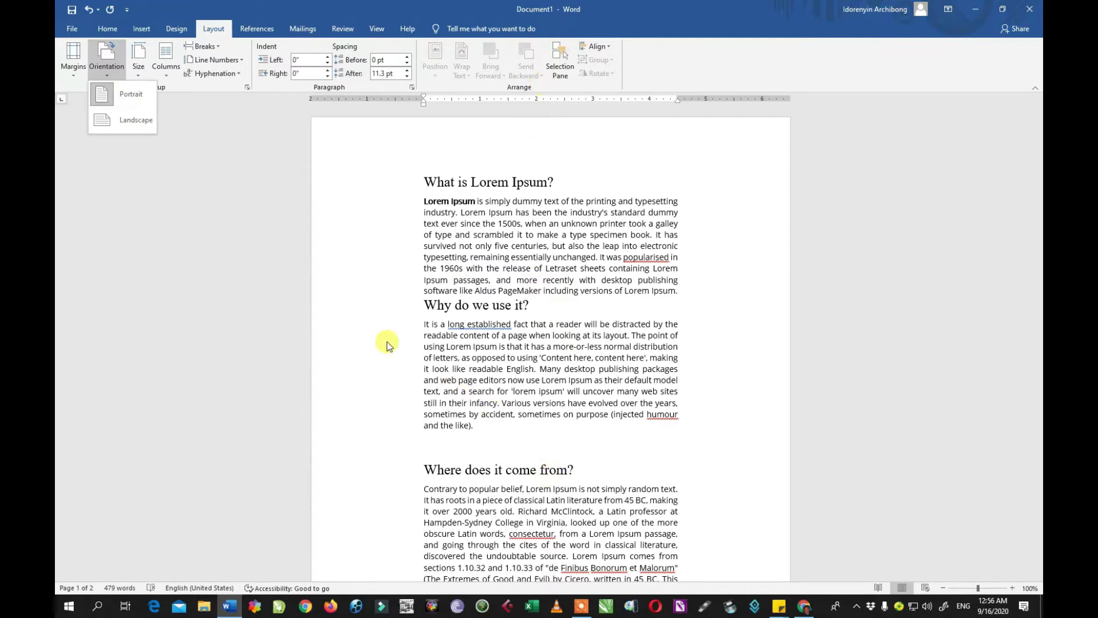
left_click(126, 124)
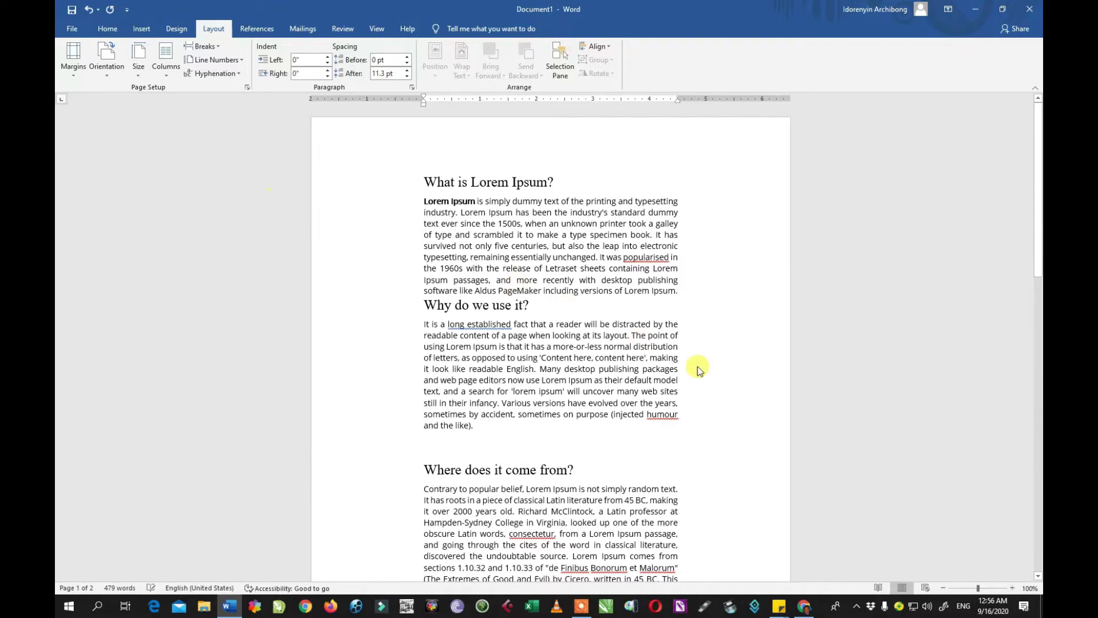
scroll(610, 334, "up", 1)
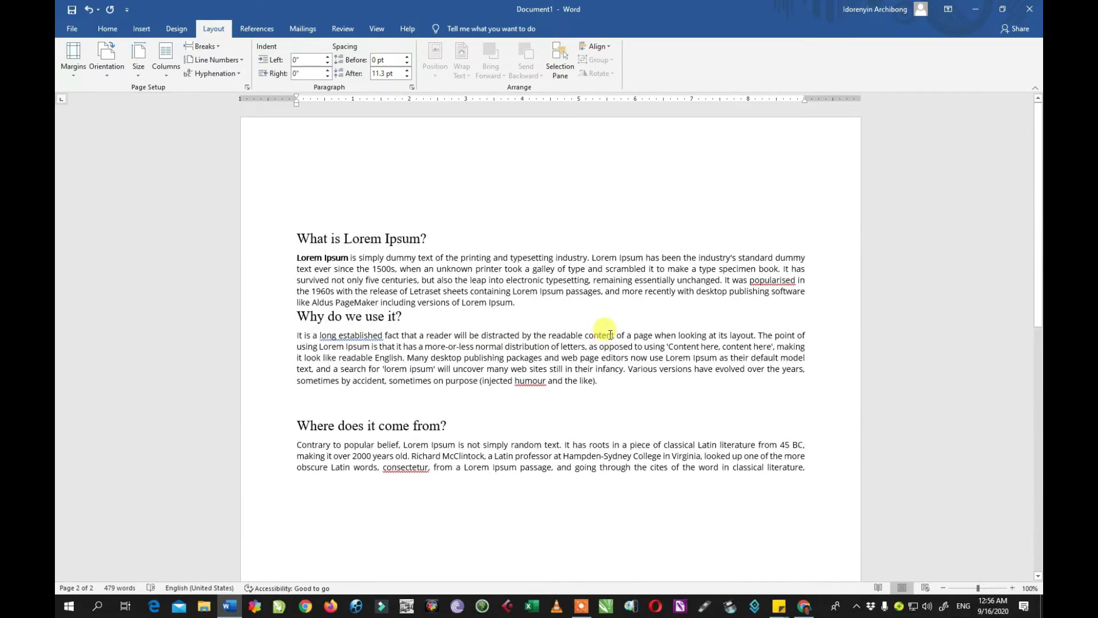
scroll(471, 273, "down", 7)
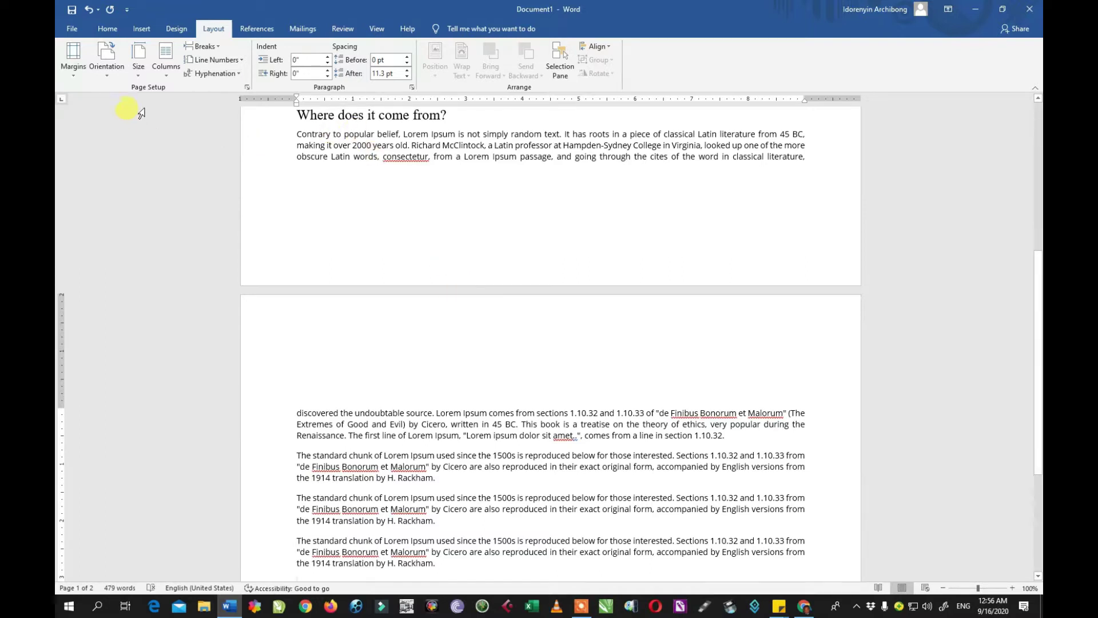
Examine the available paper sizes, from A3 to 16K, and the column layout options
left_click(139, 76)
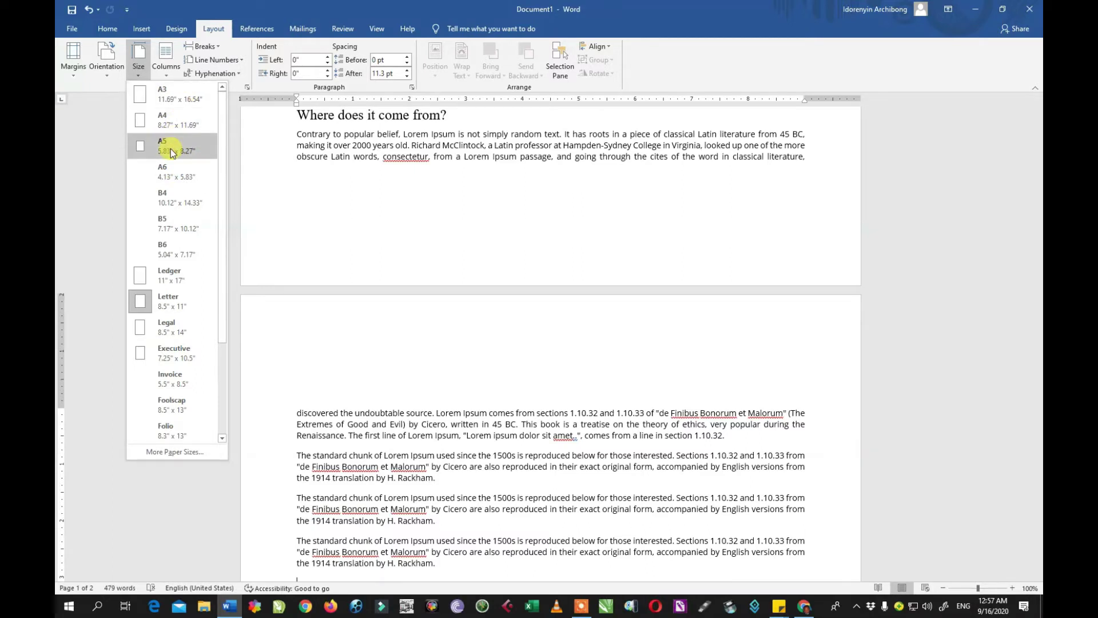
scroll(172, 131, "down", 1)
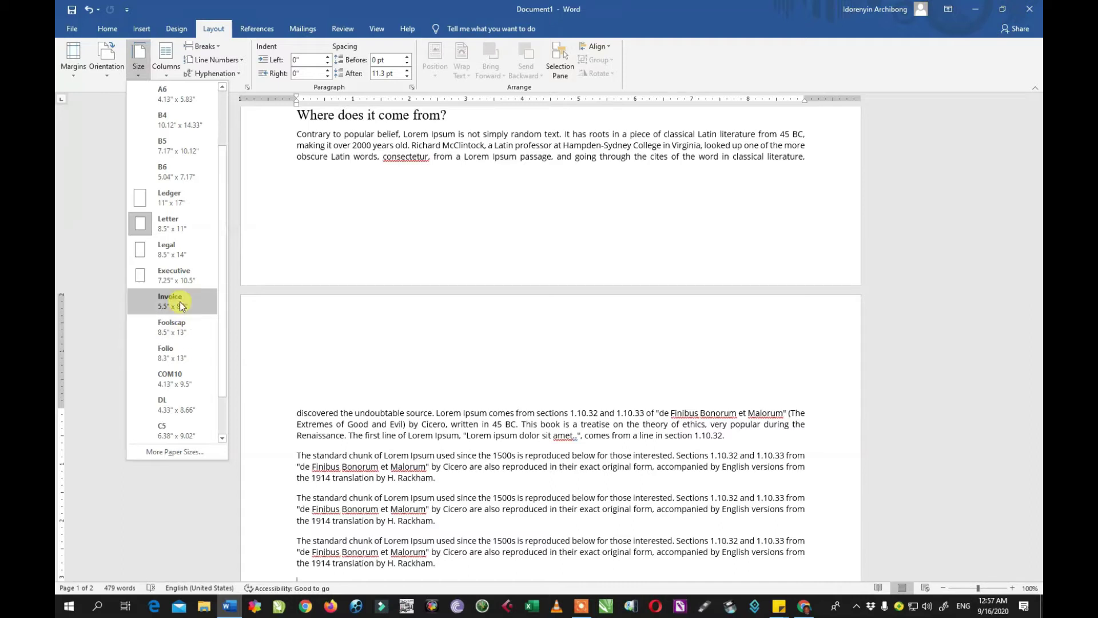
scroll(194, 383, "down", 1)
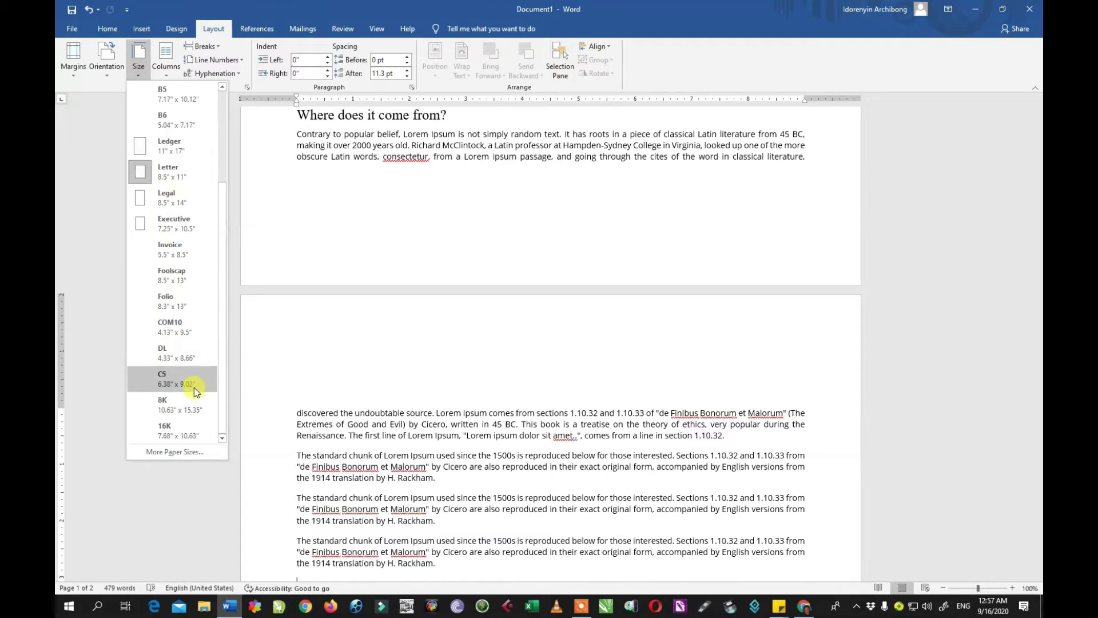
scroll(191, 371, "up", 3)
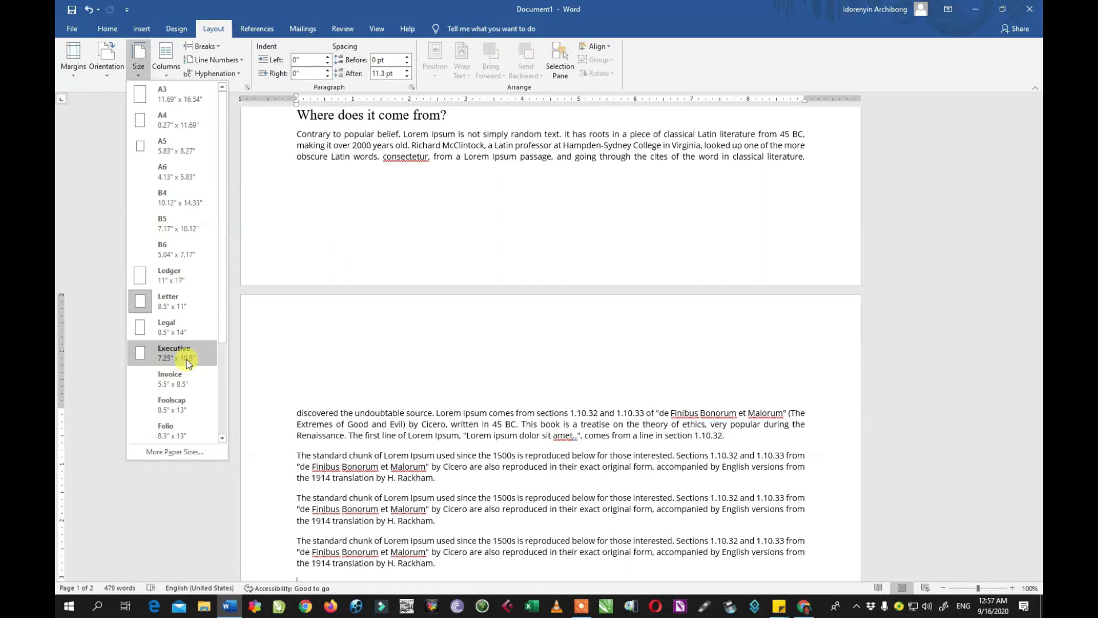
scroll(188, 364, "down", 2)
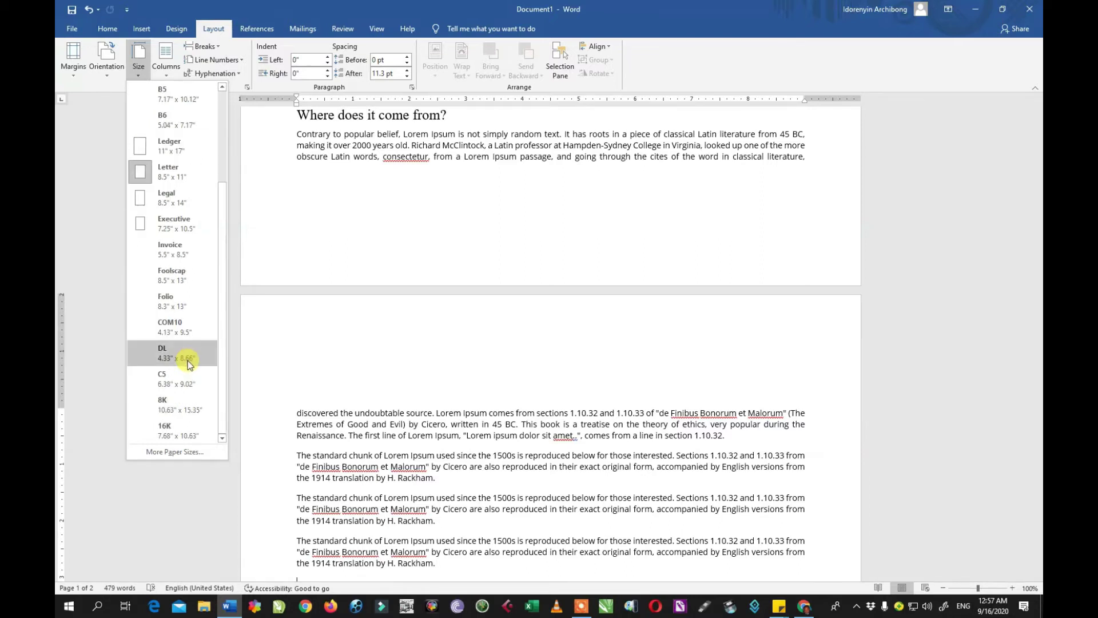
scroll(189, 355, "up", 2)
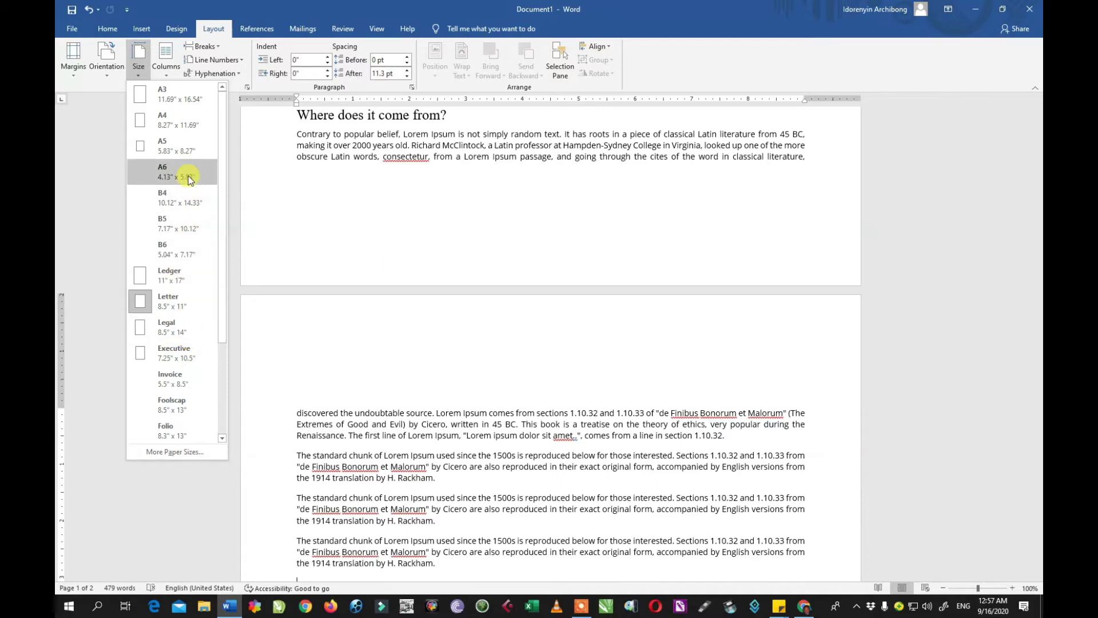
left_click(167, 68)
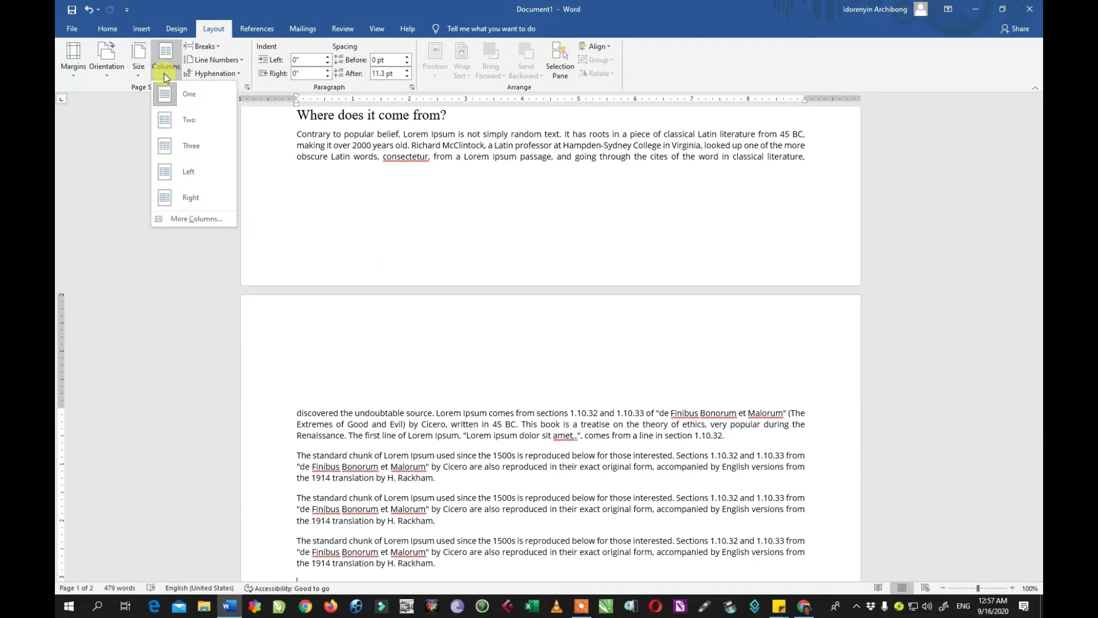
scroll(412, 323, "up", 5)
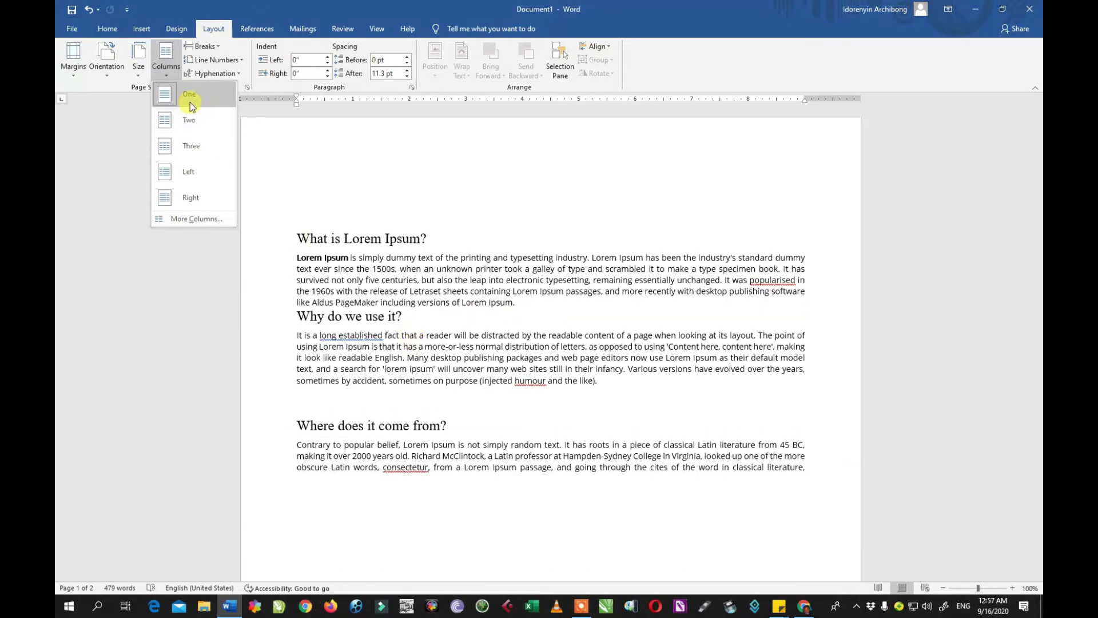
left_click(395, 291)
Restore the Normal margin preset with 1" on all sides and the Portrait page orientation
left_click(370, 215)
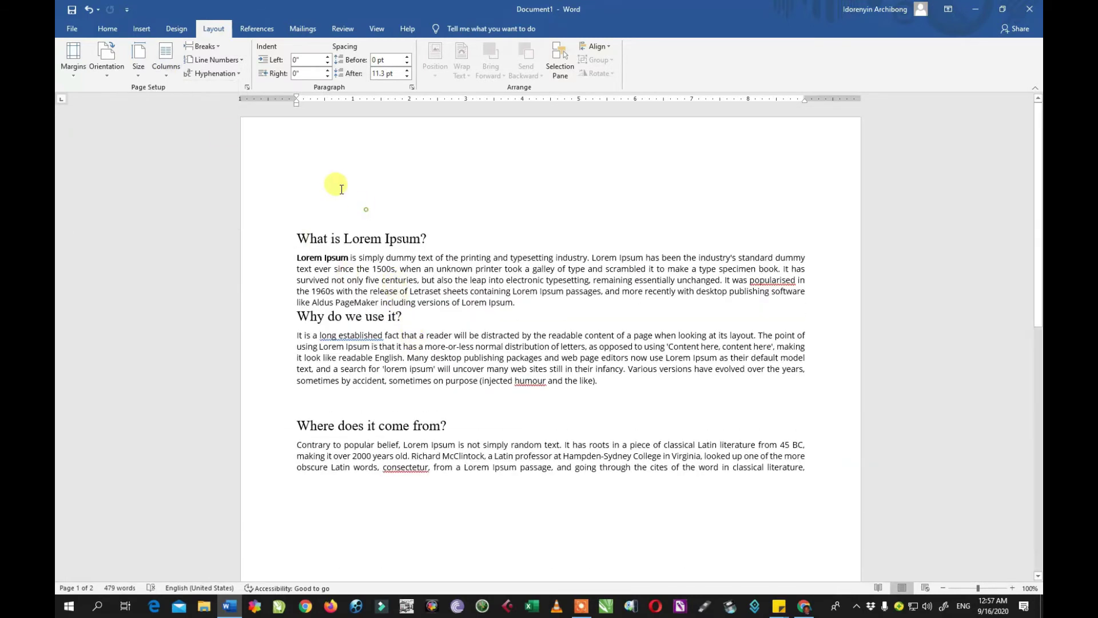
left_click(73, 77)
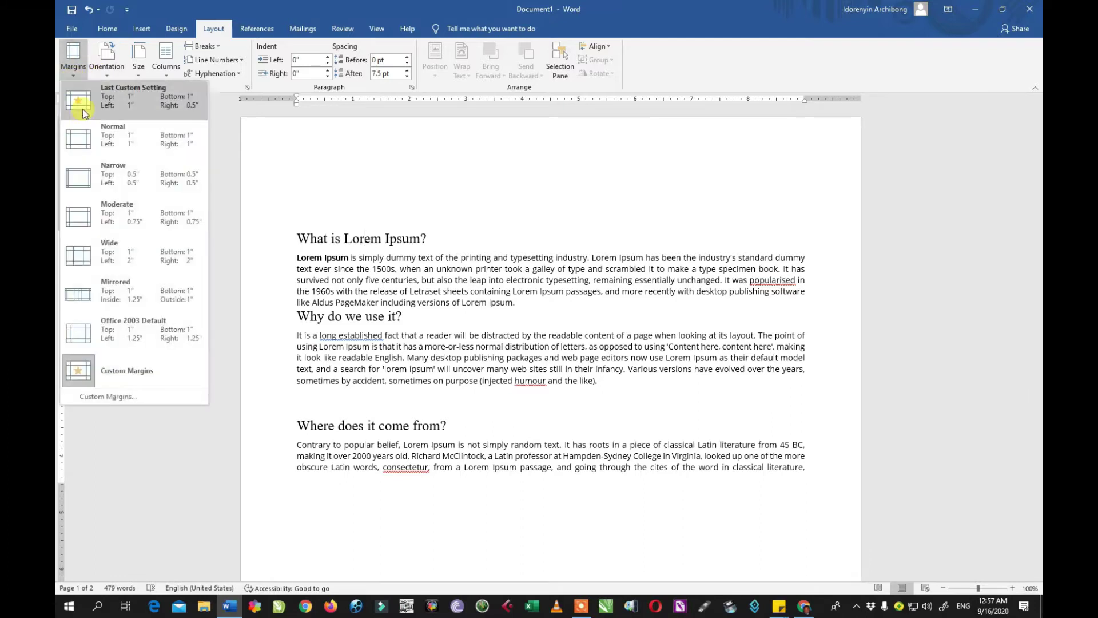
left_click(83, 151)
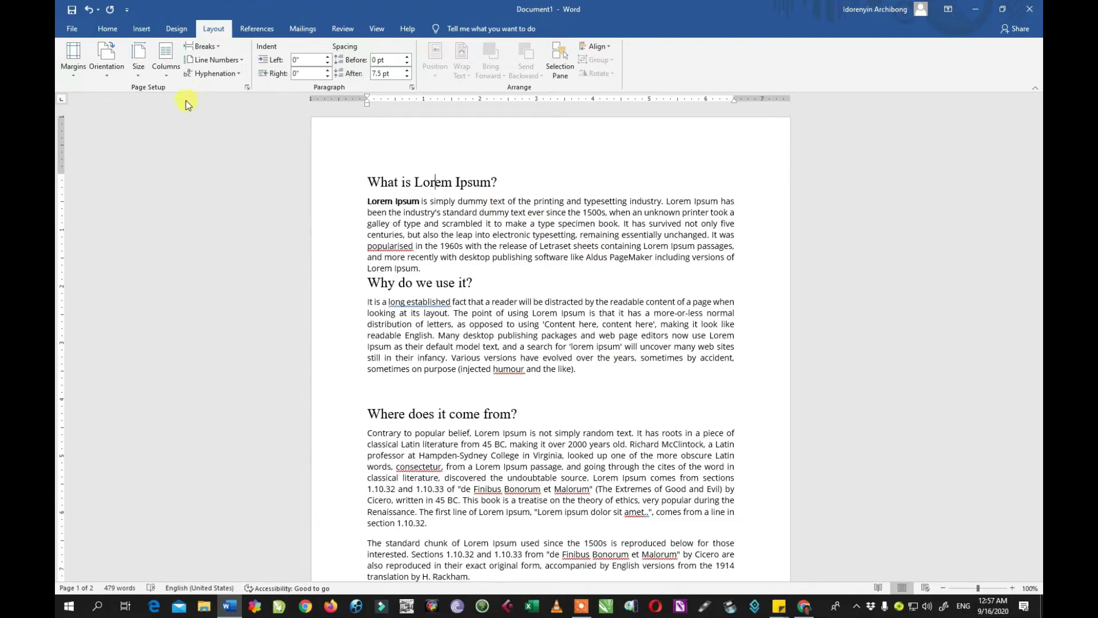
Examine the column layout presets and how the document text flows in its single column
left_click(168, 80)
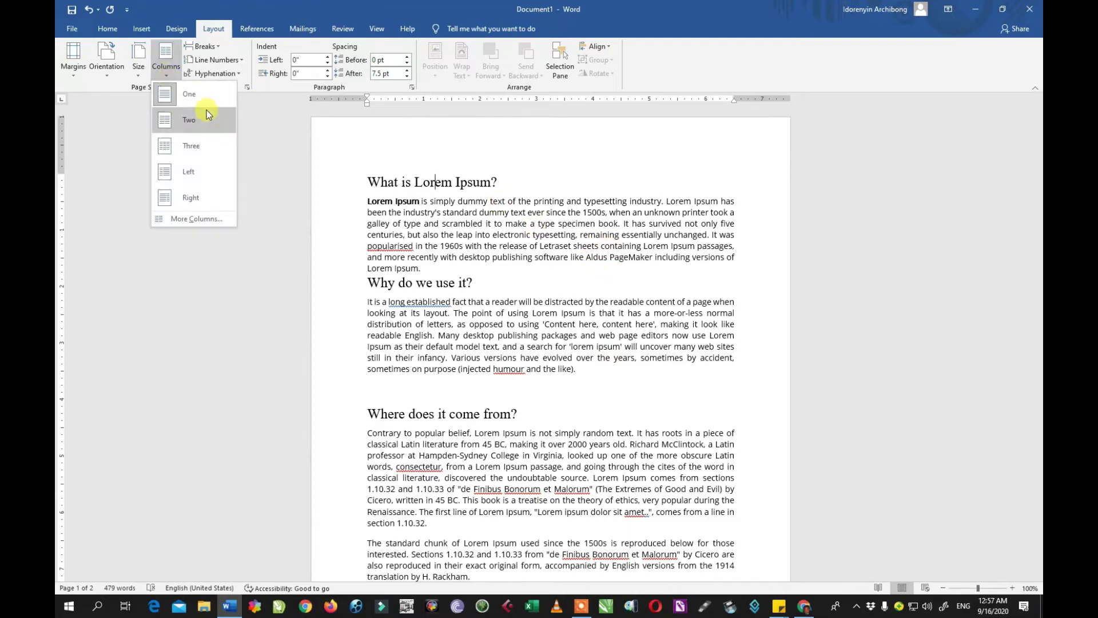
left_click(471, 291)
scroll(595, 343, "down", 9)
scroll(608, 383, "up", 8)
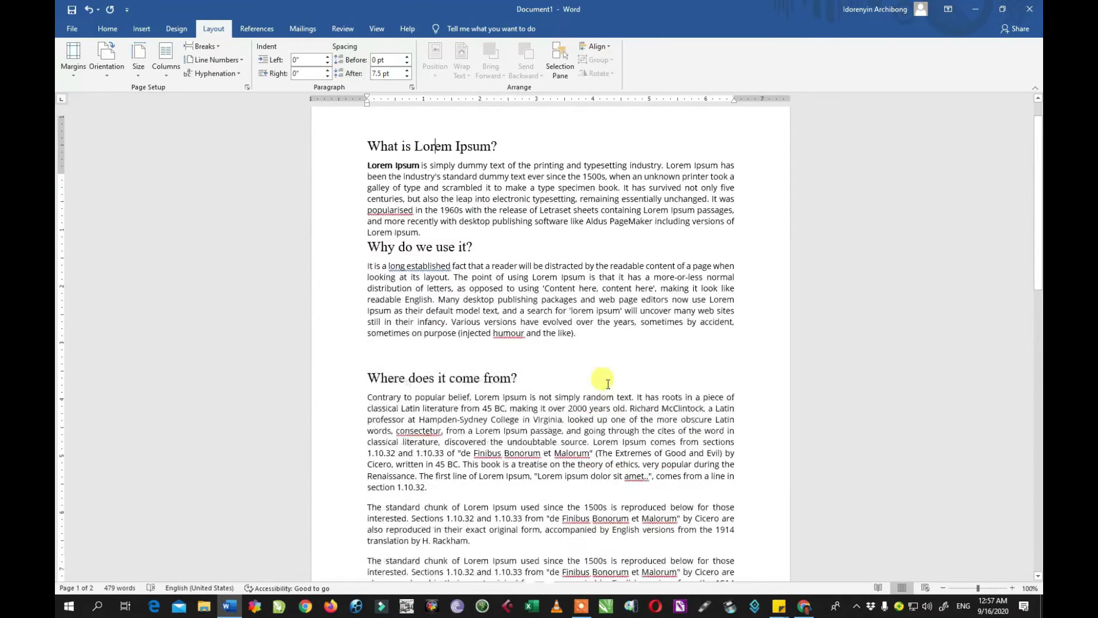
scroll(607, 384, "up", 1)
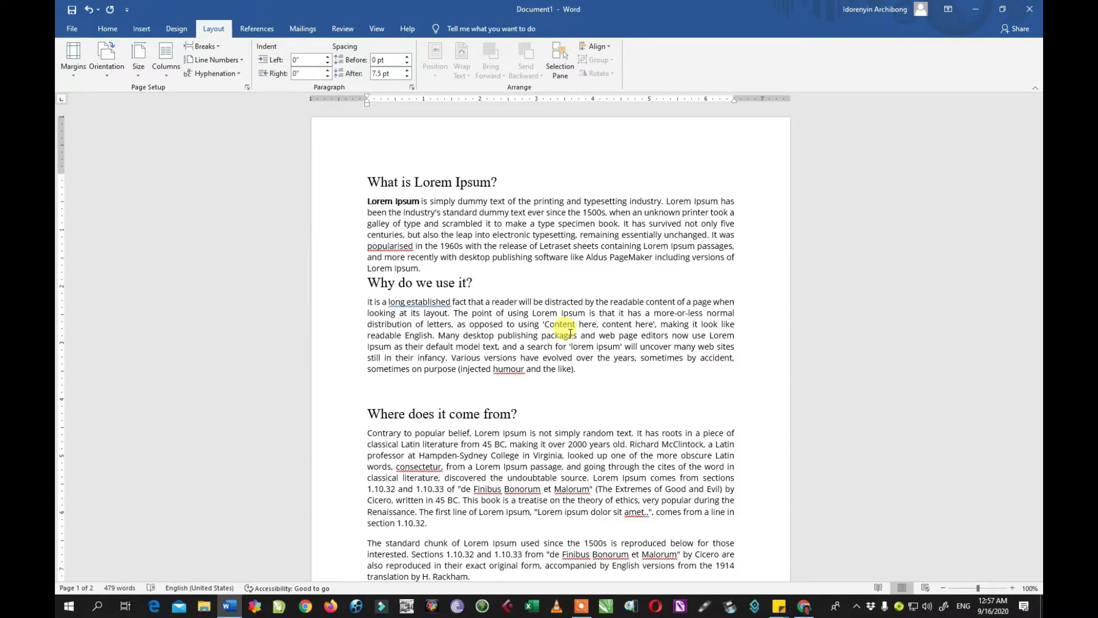
left_click(168, 81)
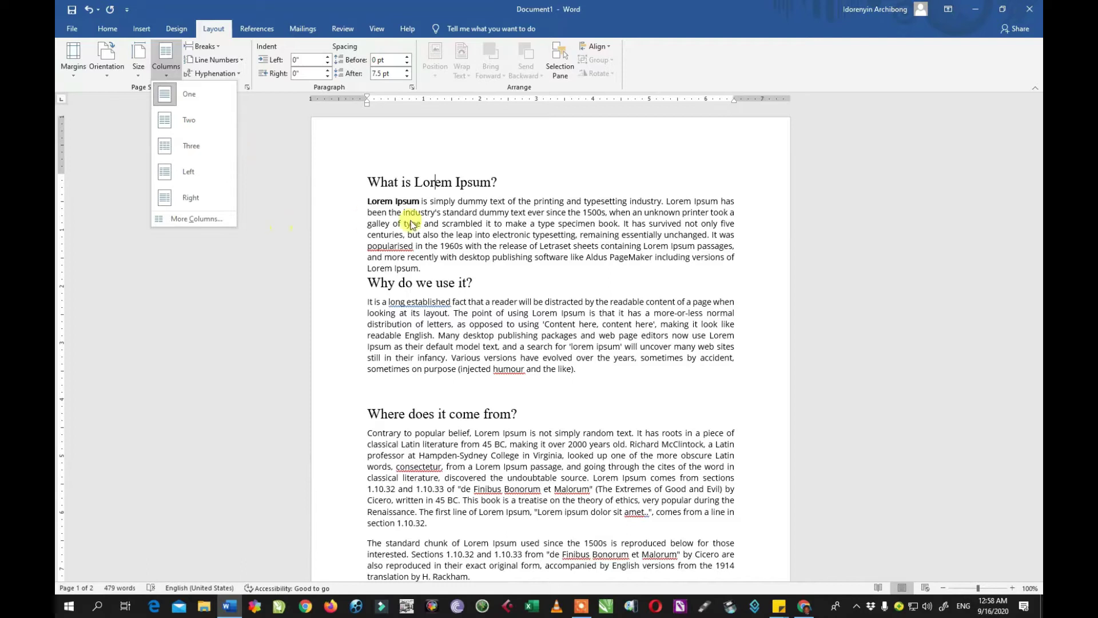
left_click(484, 252)
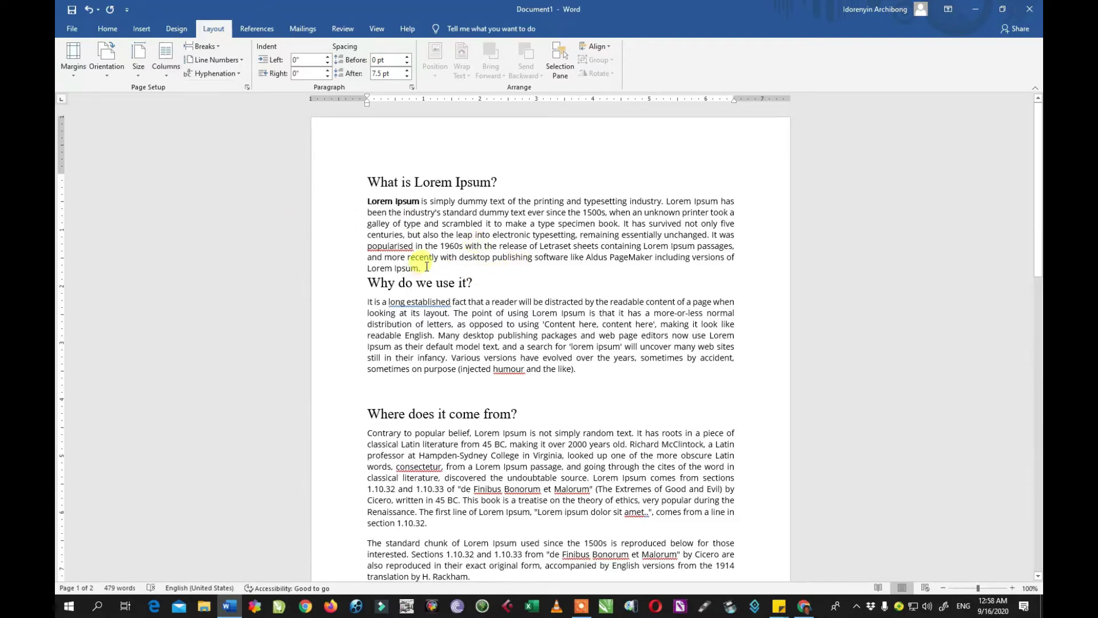
left_click_drag(427, 266, 377, 187)
left_click(169, 78)
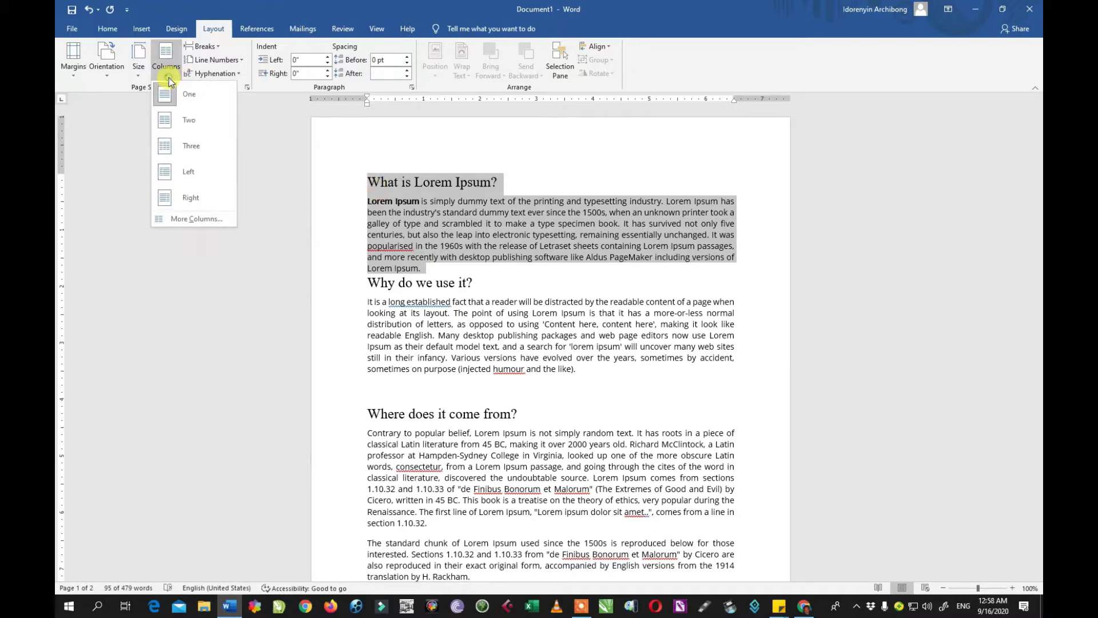
left_click(519, 245)
left_click(430, 267)
left_click_drag(430, 266, 381, 187)
left_click(480, 245)
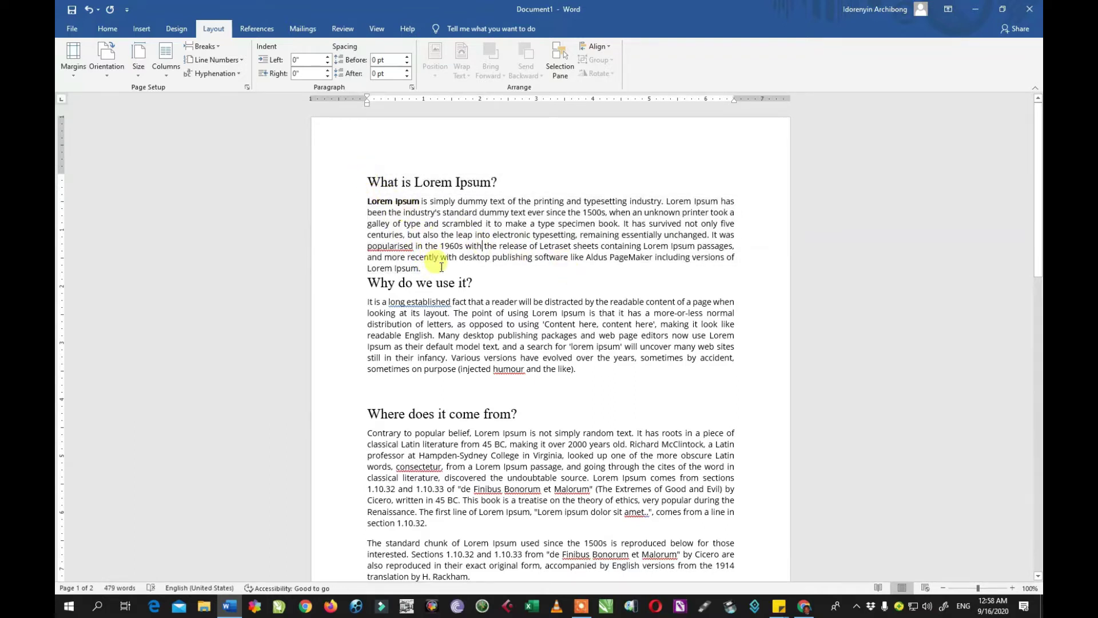
left_click_drag(367, 181, 446, 270)
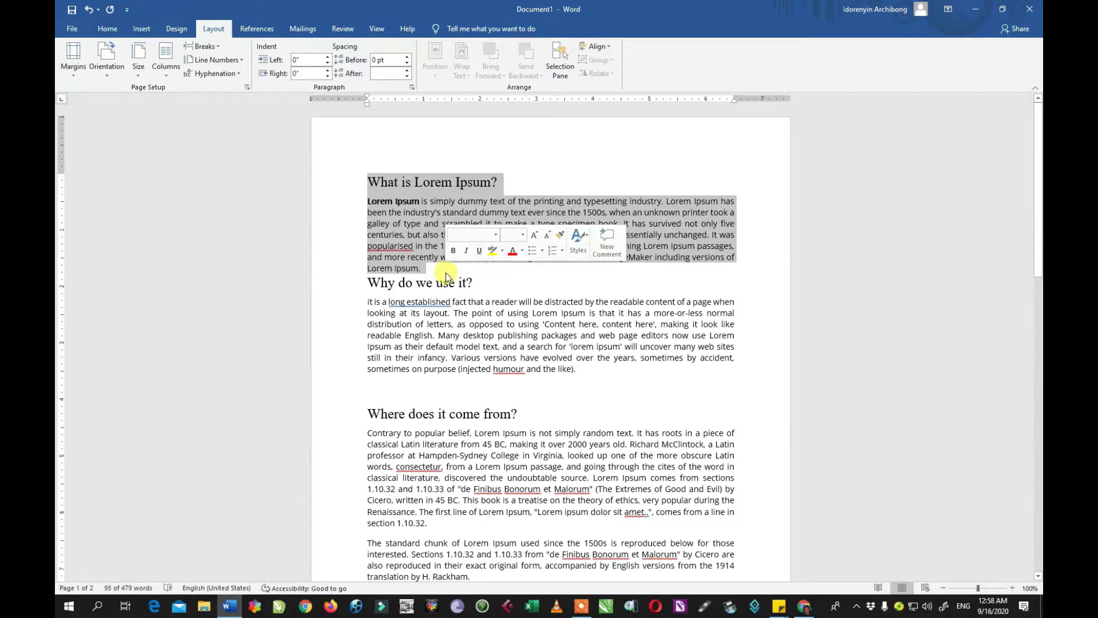
left_click(434, 273)
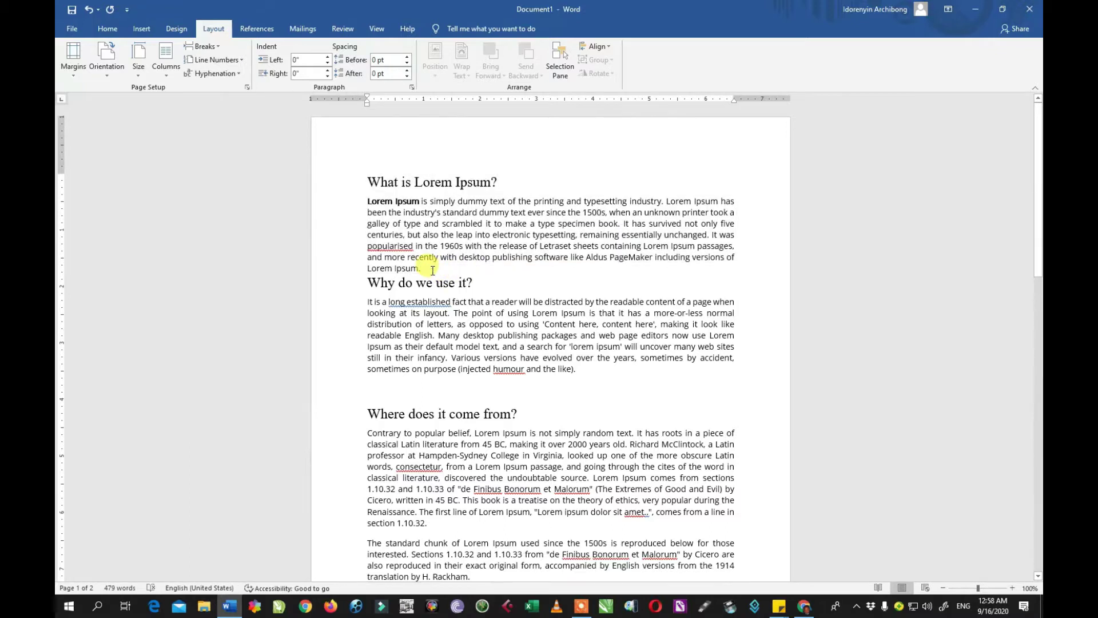
left_click_drag(433, 270, 361, 186)
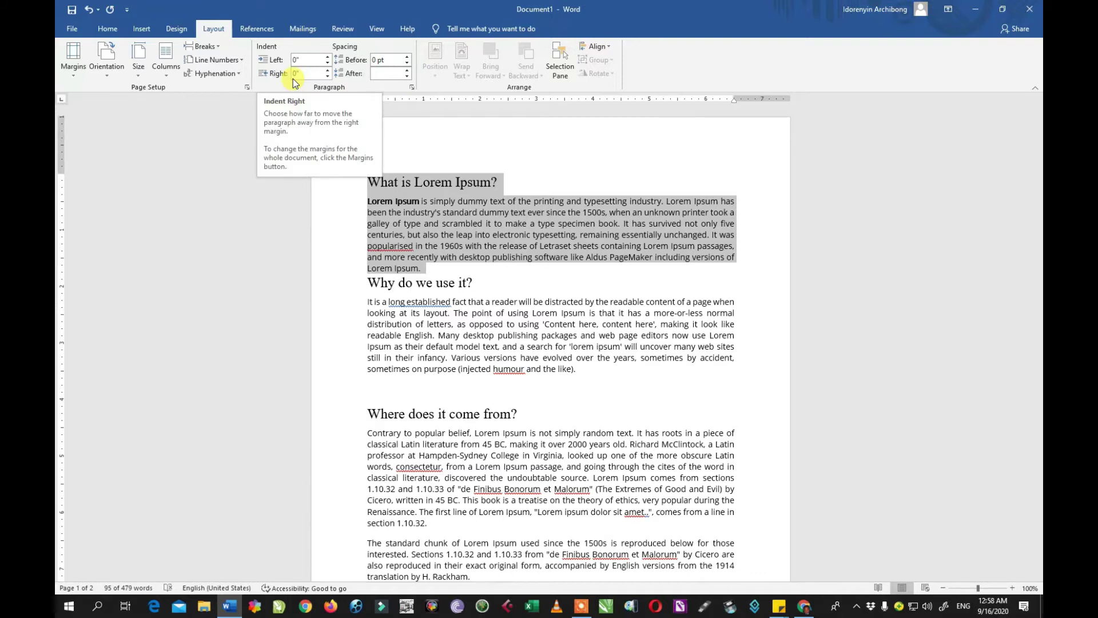
left_click(495, 232)
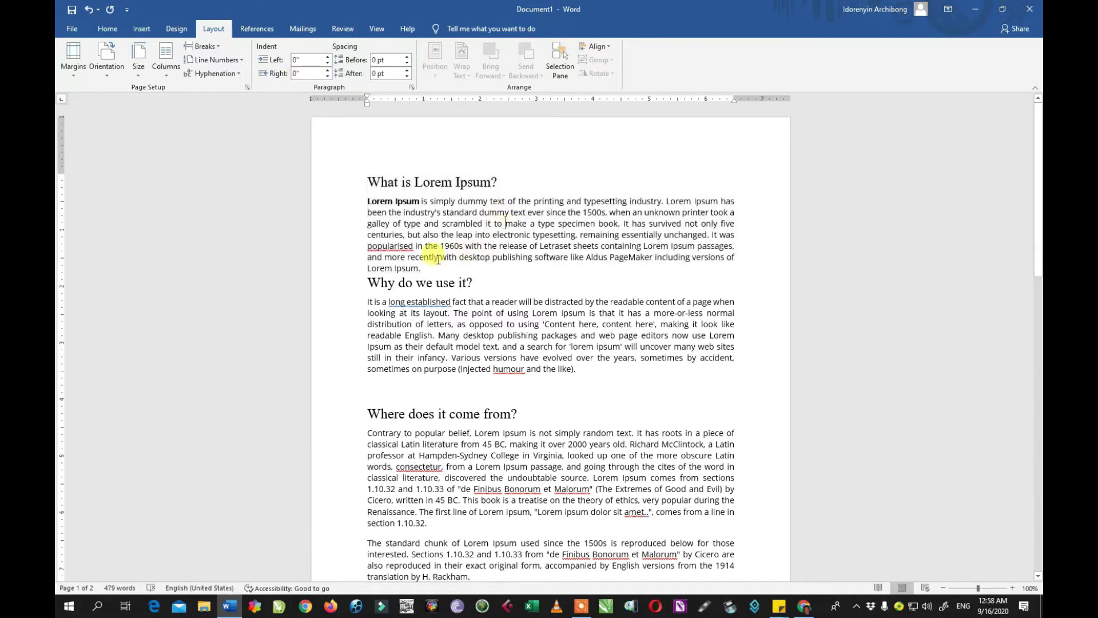
left_click_drag(439, 256, 377, 235)
left_click(377, 234)
Format the "What is Lorem Ipsum?" heading and its paragraph in two columns
left_click_drag(426, 269, 371, 188)
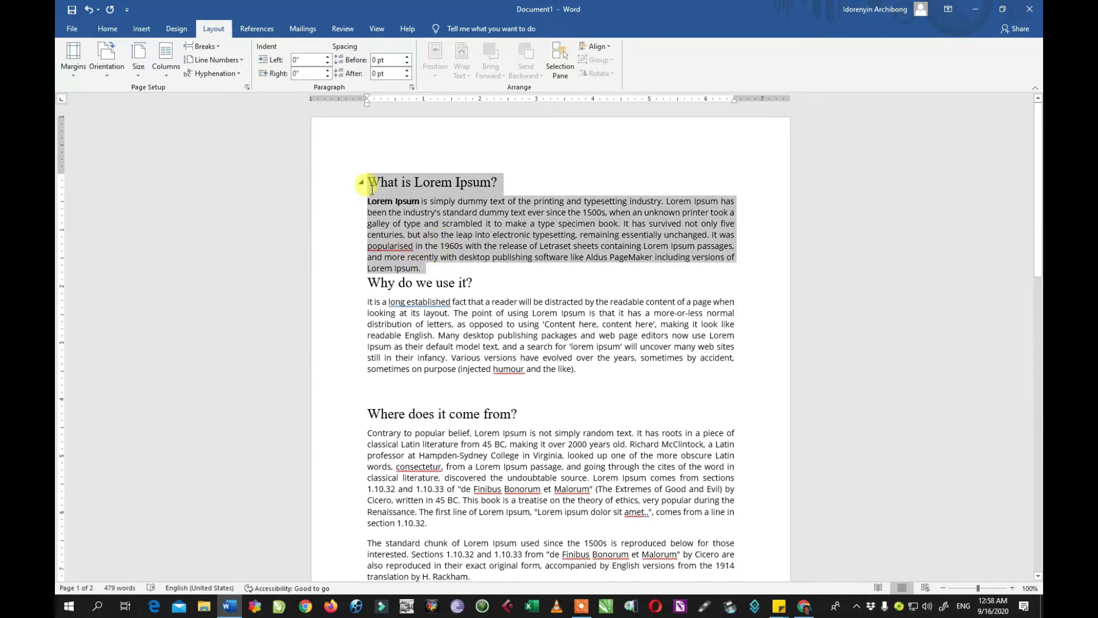
left_click(171, 69)
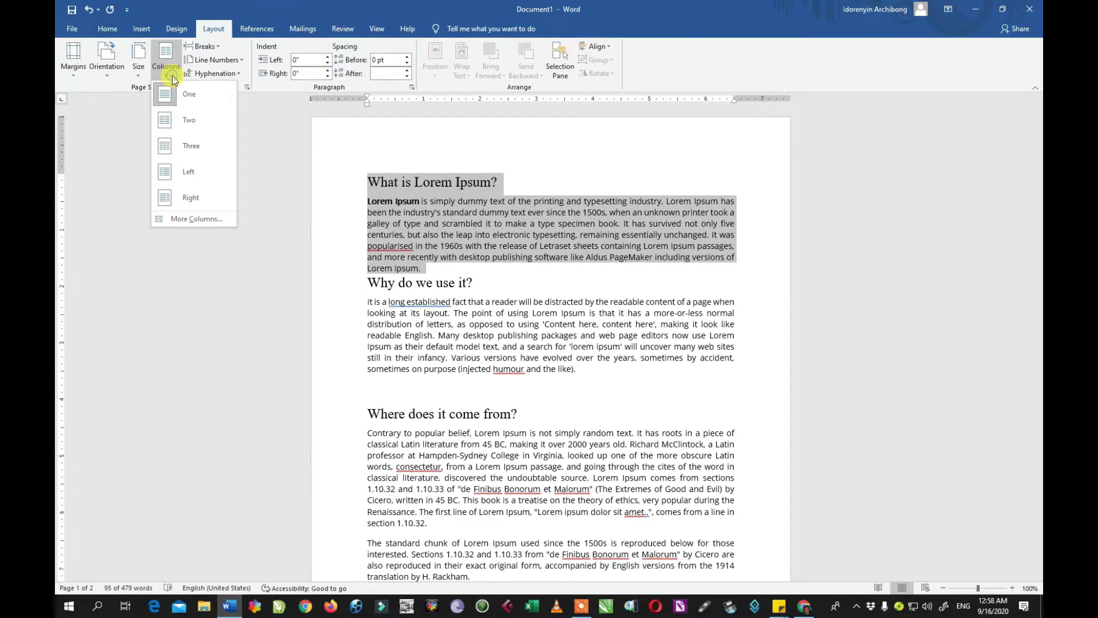
left_click(180, 122)
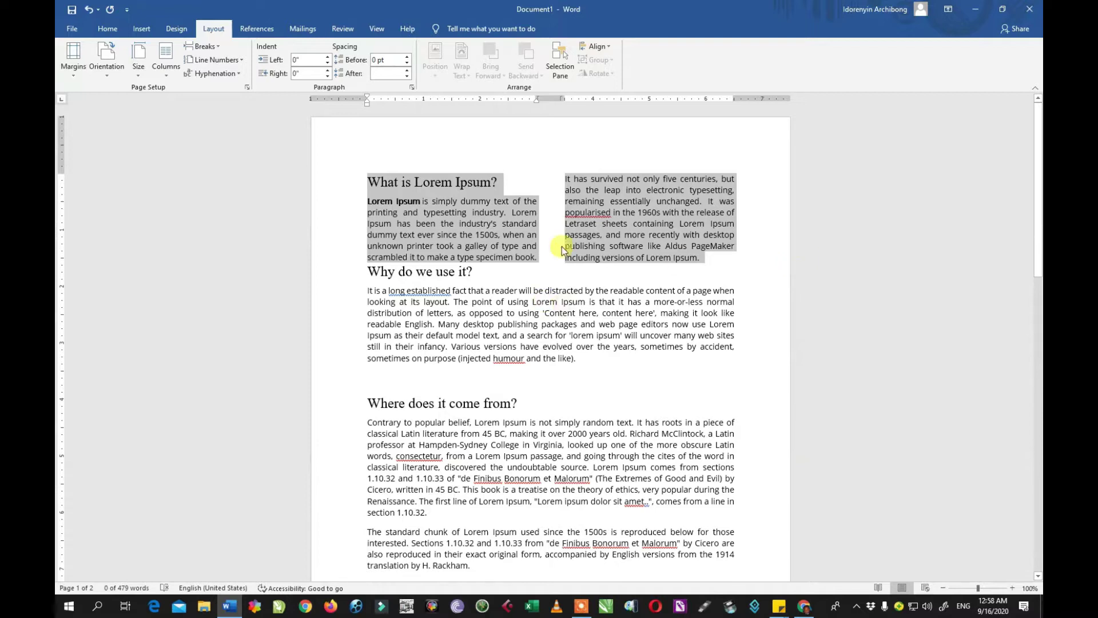
Format the text from "Why do we use it?" through the first paragraph of "Where does it come from?" in three columns
left_click_drag(371, 271, 437, 514)
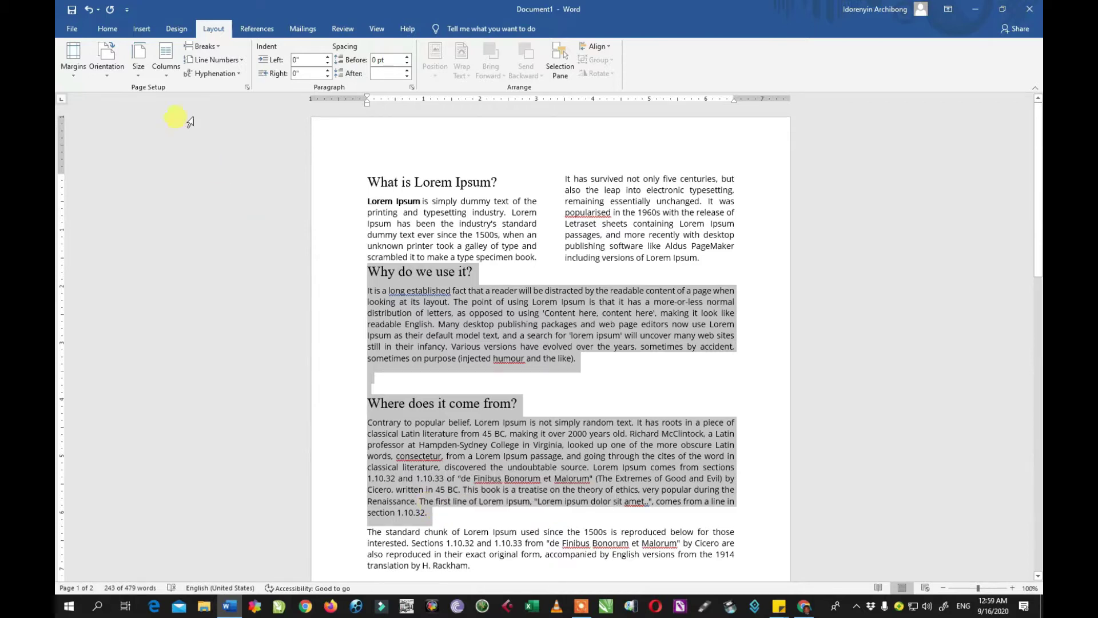
left_click(165, 68)
left_click(184, 147)
scroll(606, 372, "down", 7)
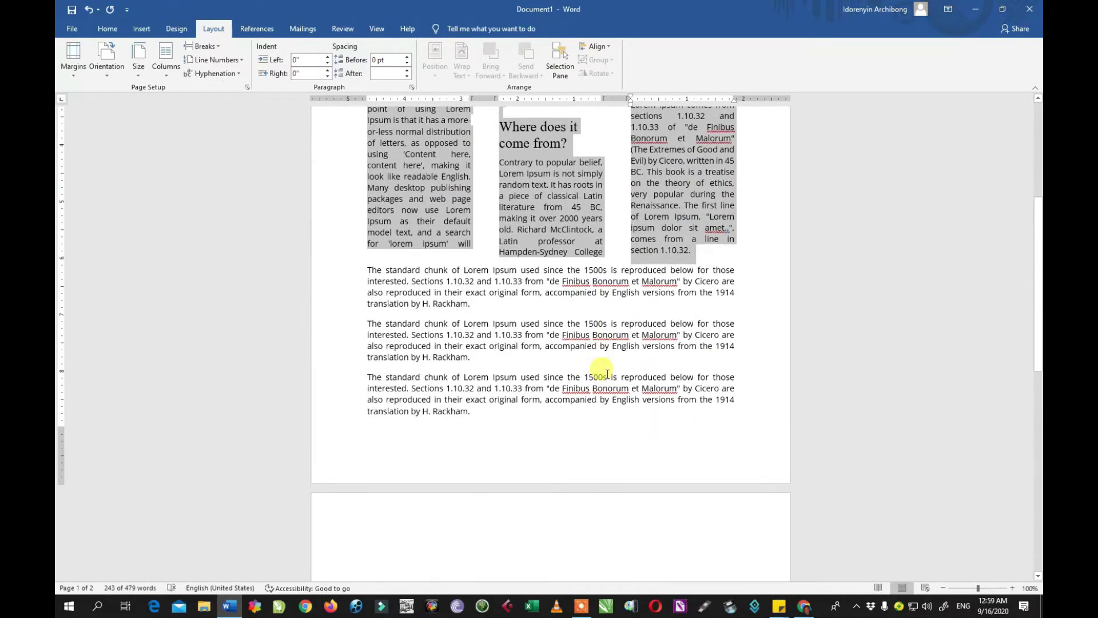
scroll(608, 374, "up", 7)
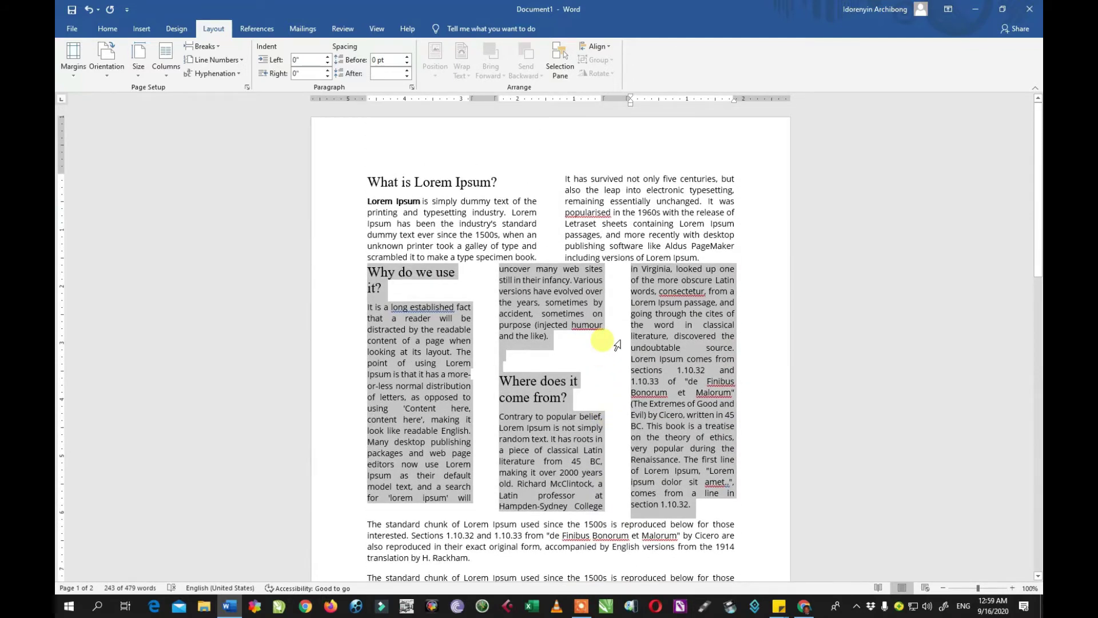
Apply the Left column preset to the last three "The standard chunk" paragraphs, and switch them to the Right preset
scroll(424, 294, "down", 8)
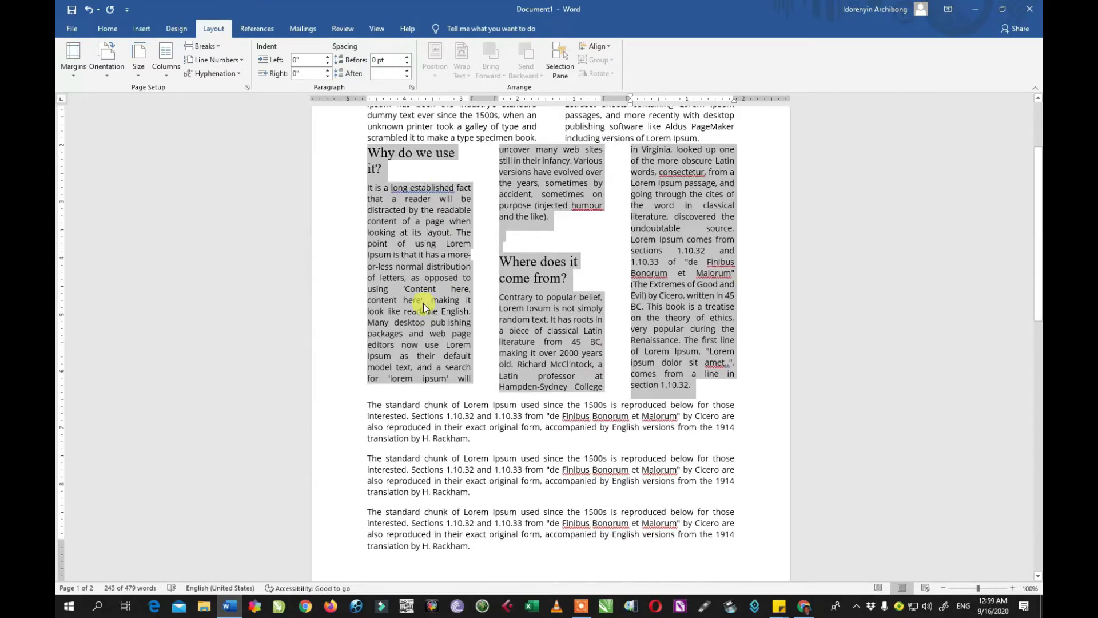
left_click_drag(366, 242, 526, 388)
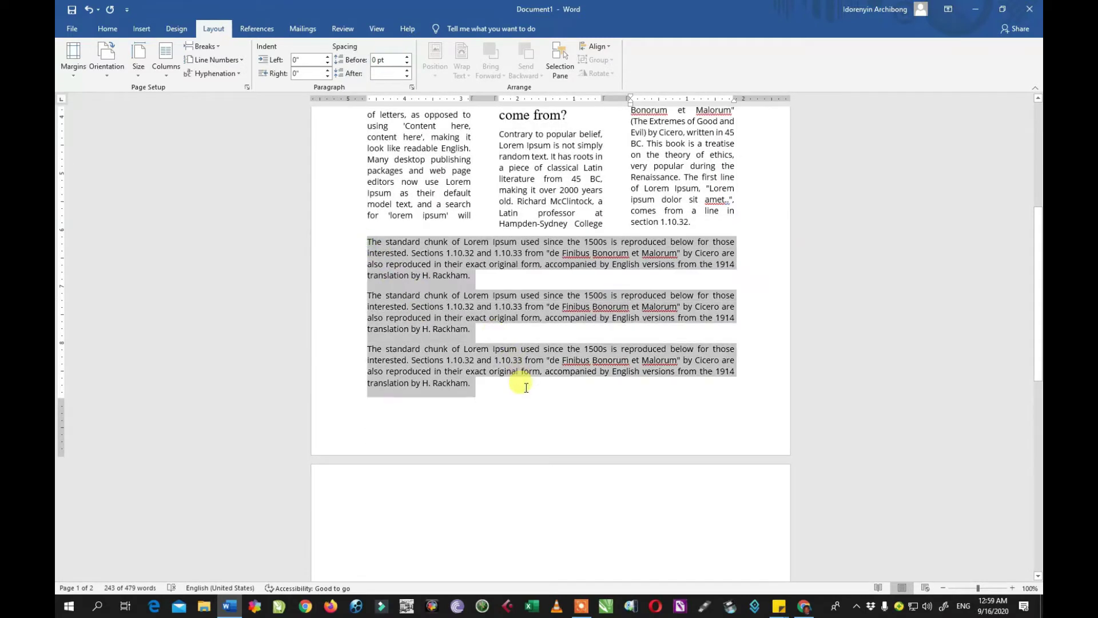
left_click(165, 77)
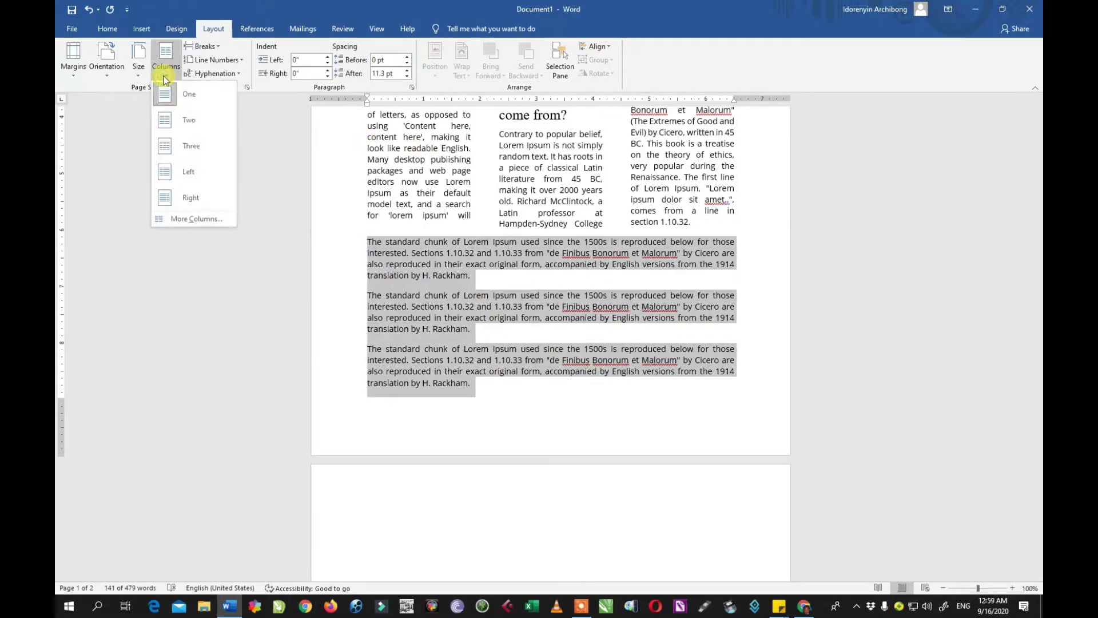
left_click(190, 171)
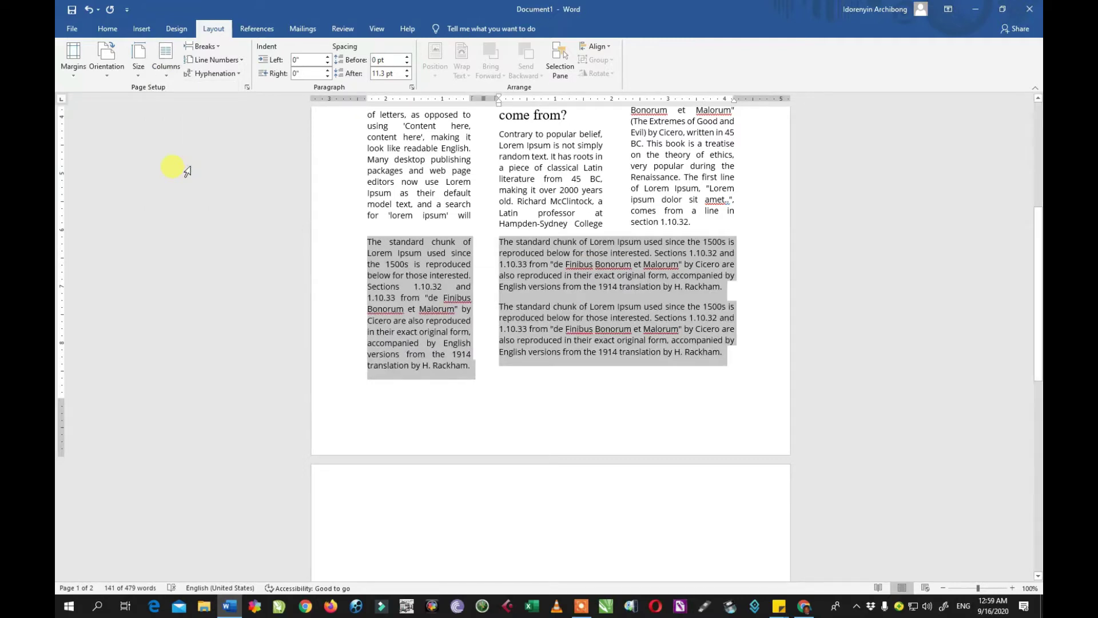
left_click(165, 72)
left_click(179, 196)
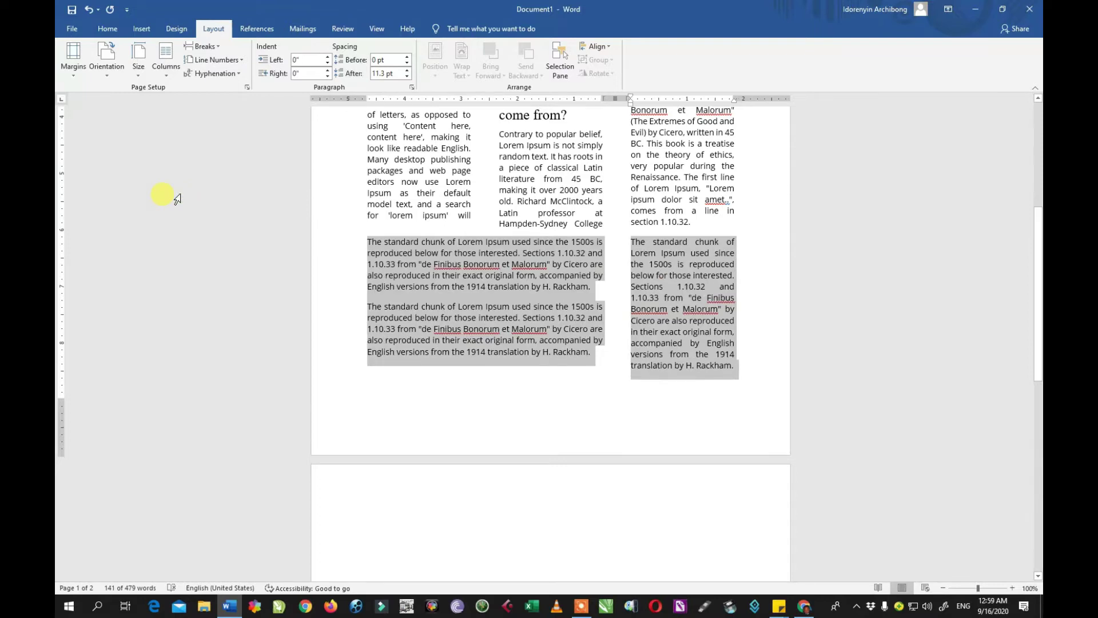
Set the number of columns to 4 for the selected closing paragraphs and review the page layout
left_click(167, 71)
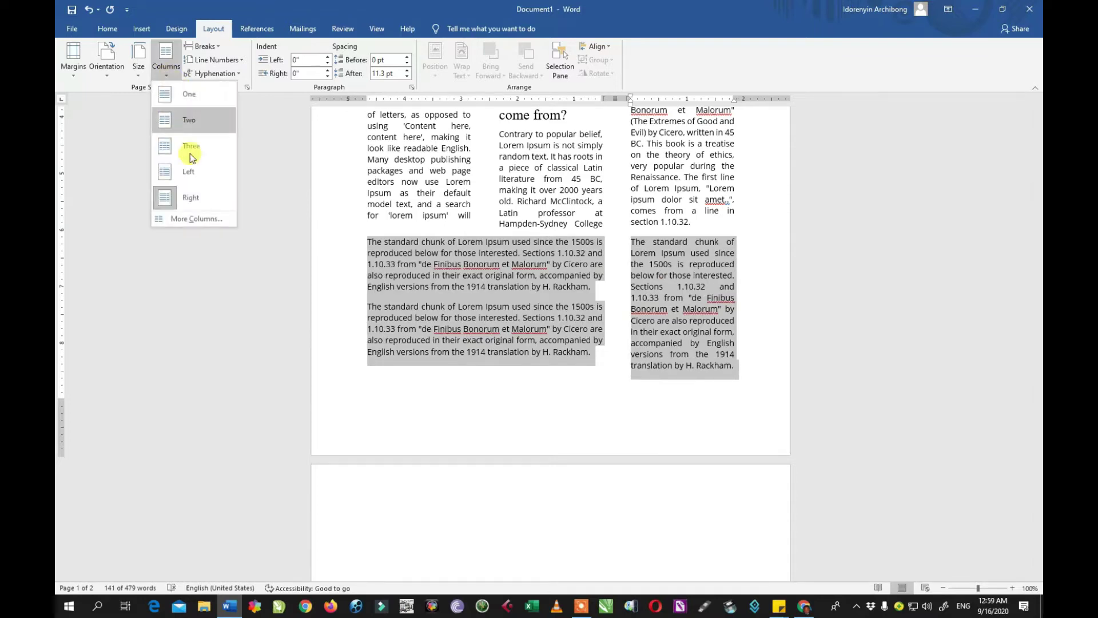
left_click(194, 219)
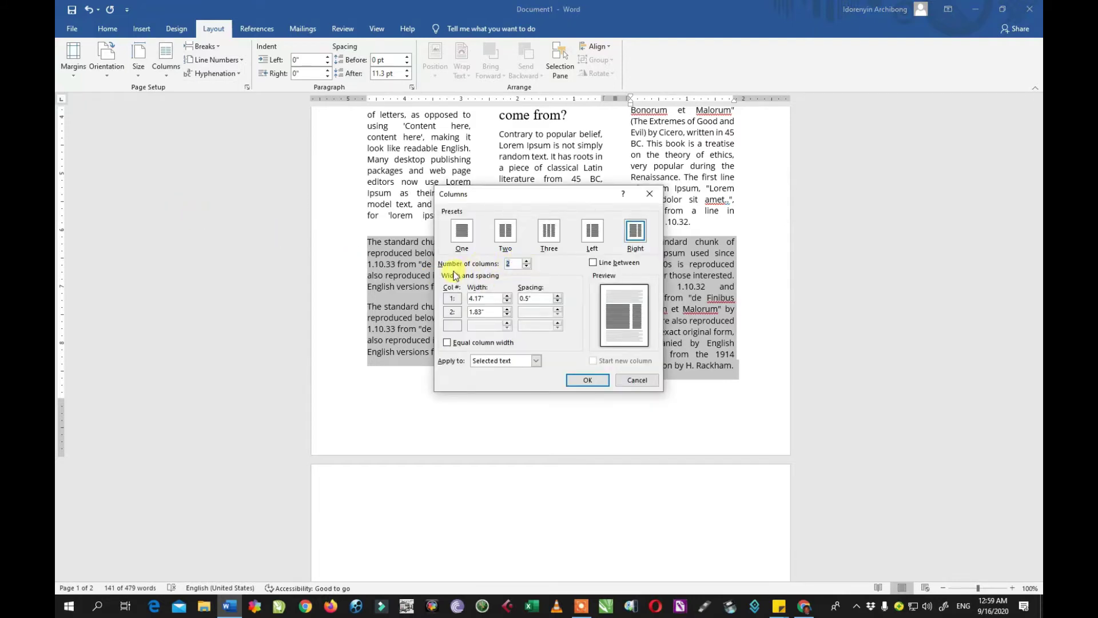
left_click(526, 260)
left_click(526, 260)
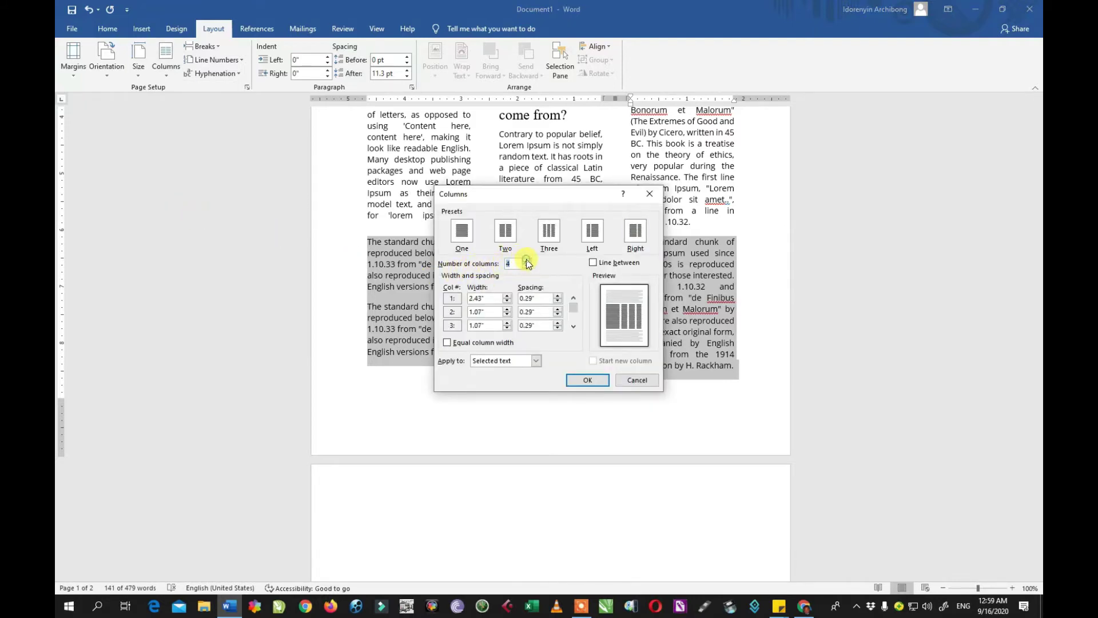
left_click(585, 380)
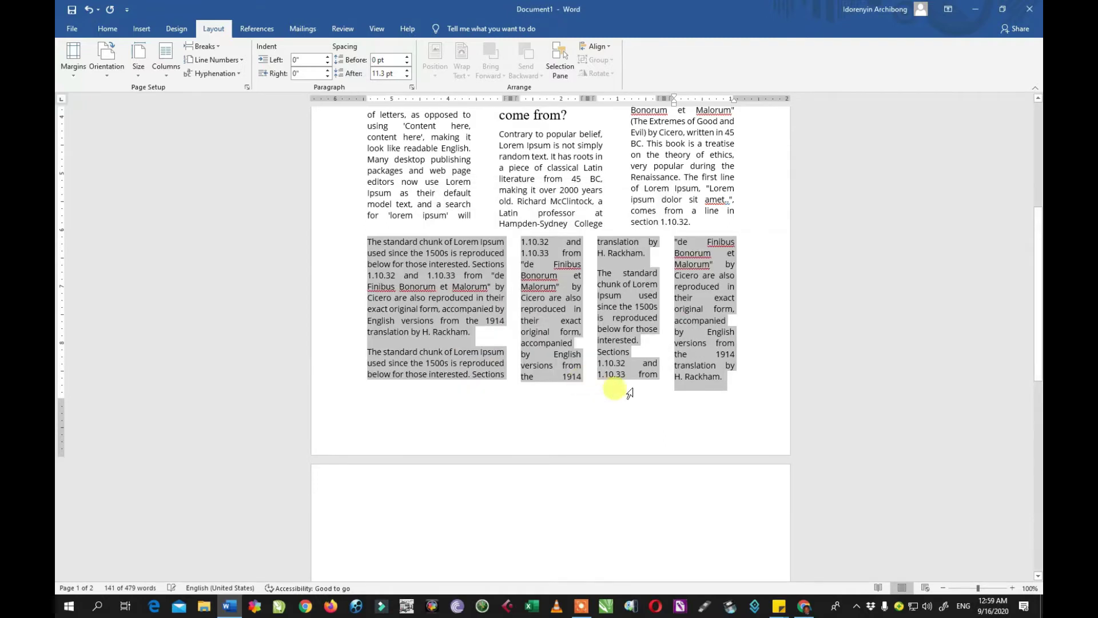
scroll(632, 387, "up", 5)
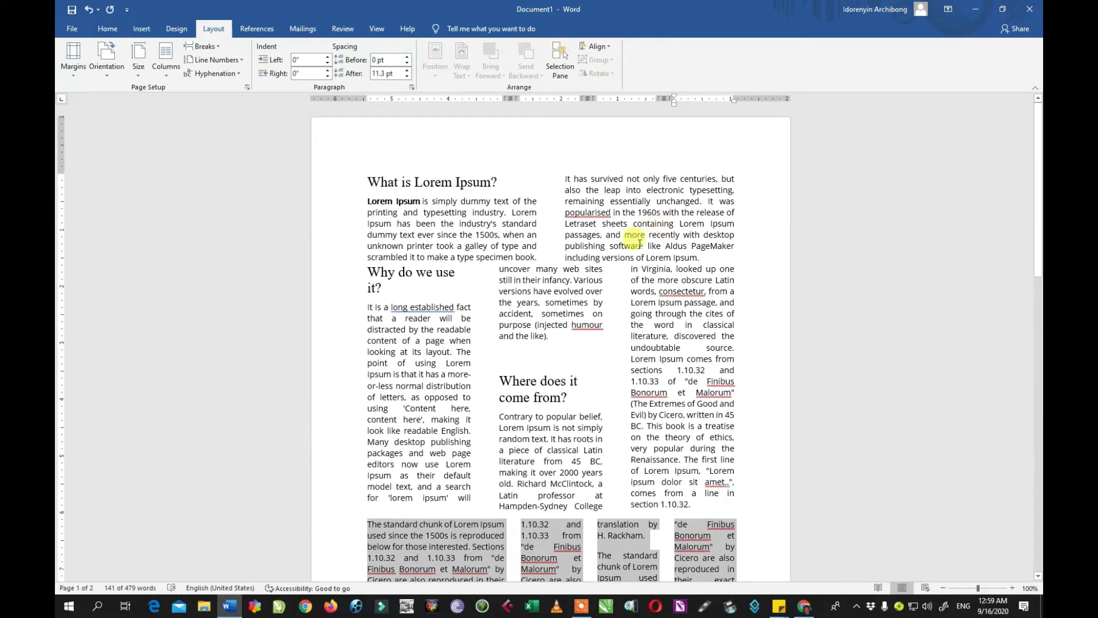
scroll(650, 364, "down", 3)
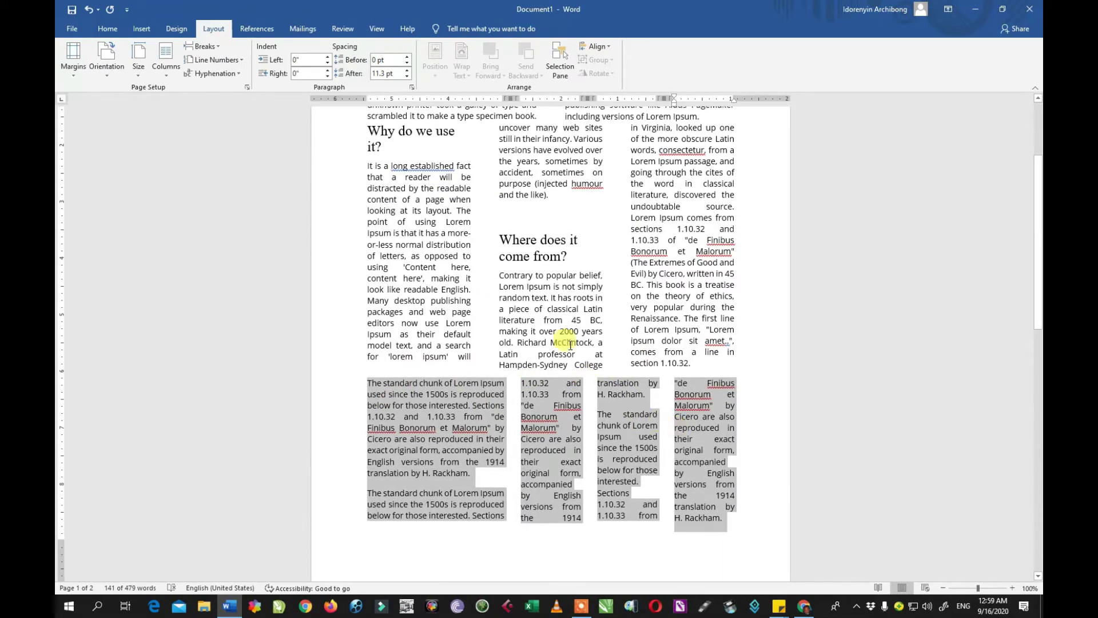
Return the selected closing paragraphs to a single column and review the page
left_click(164, 76)
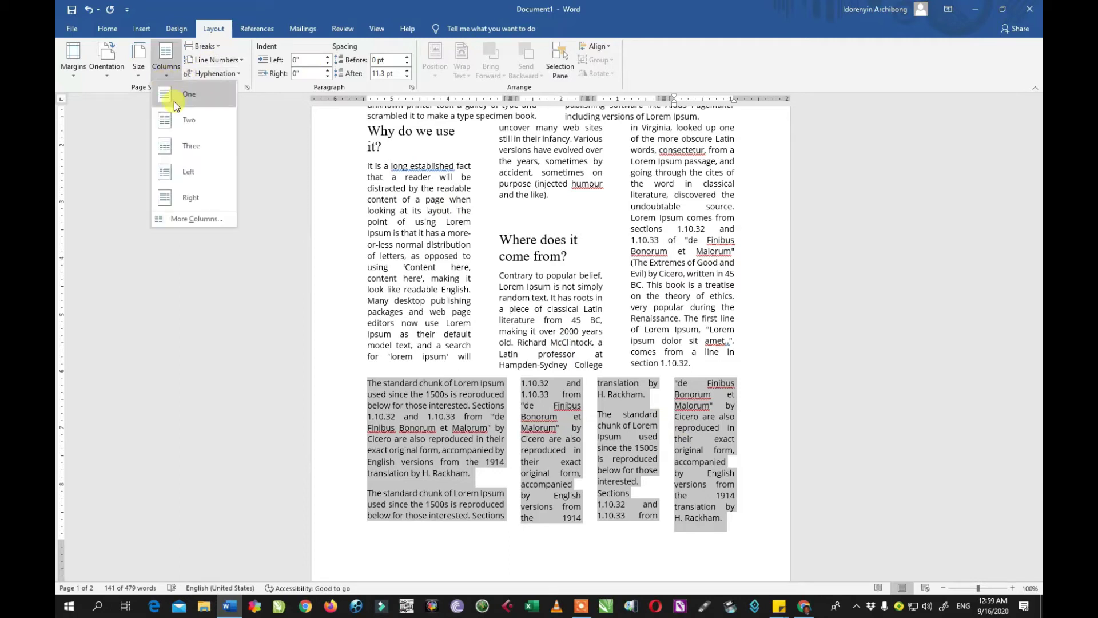
left_click(177, 97)
scroll(604, 346, "up", 3)
scroll(604, 346, "up", 1)
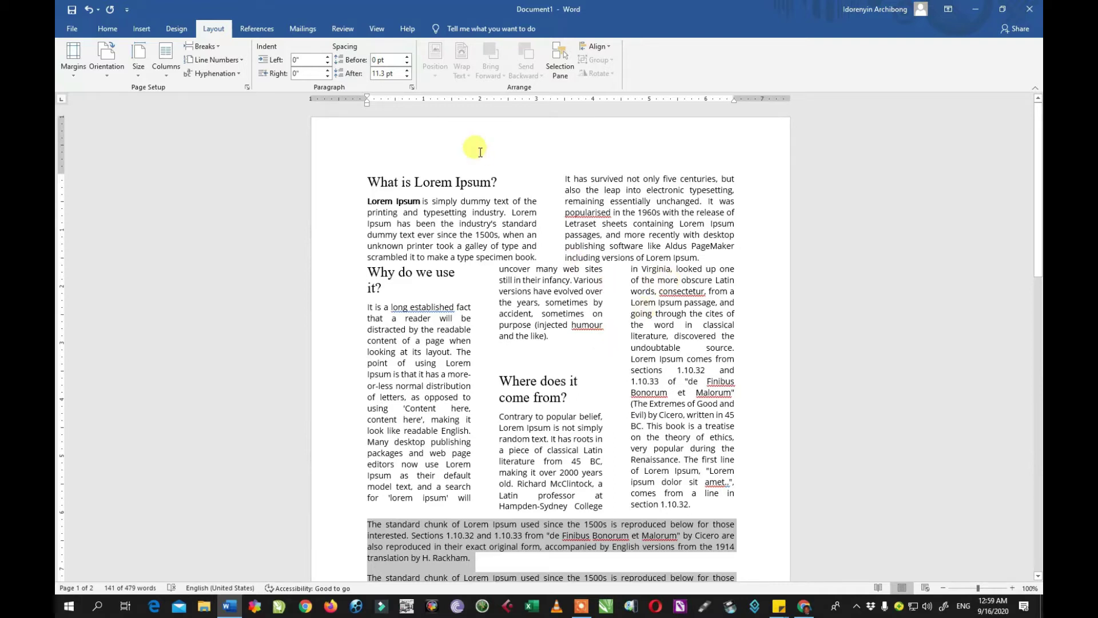
Return the whole document, from "What is Lorem Ipsum?" to the last paragraph, to a single column
left_click(713, 260)
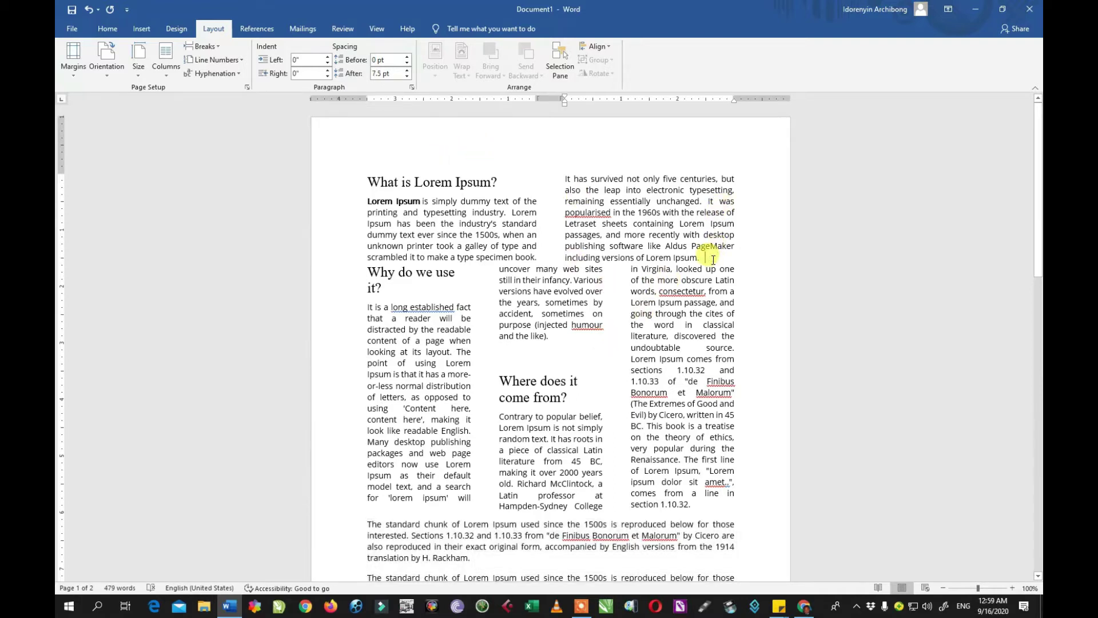
scroll(632, 311, "down", 12)
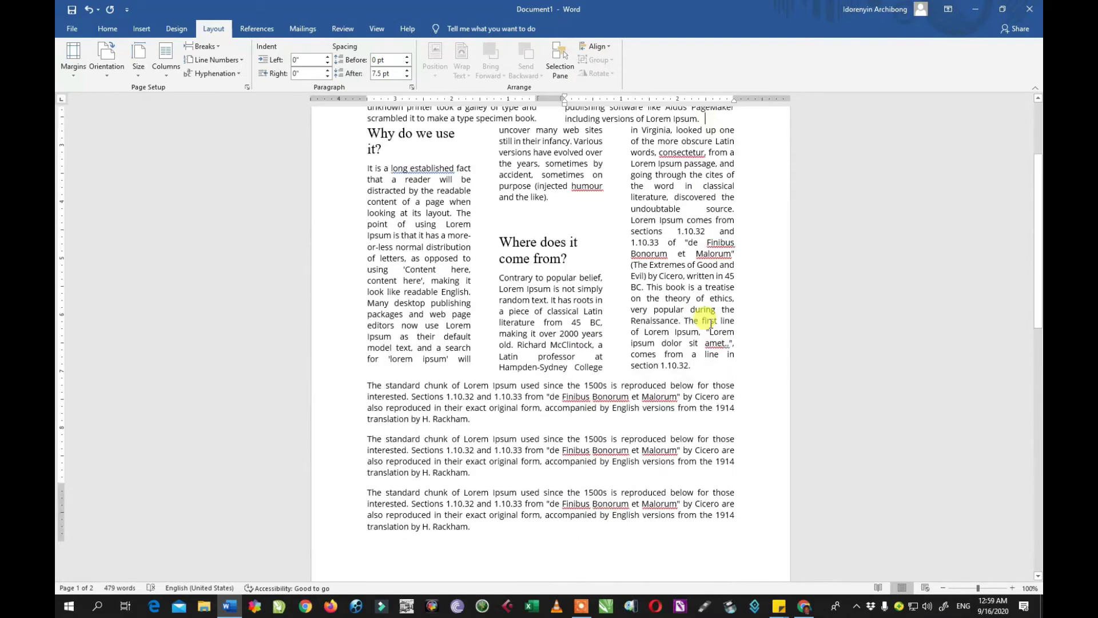
left_click(499, 241)
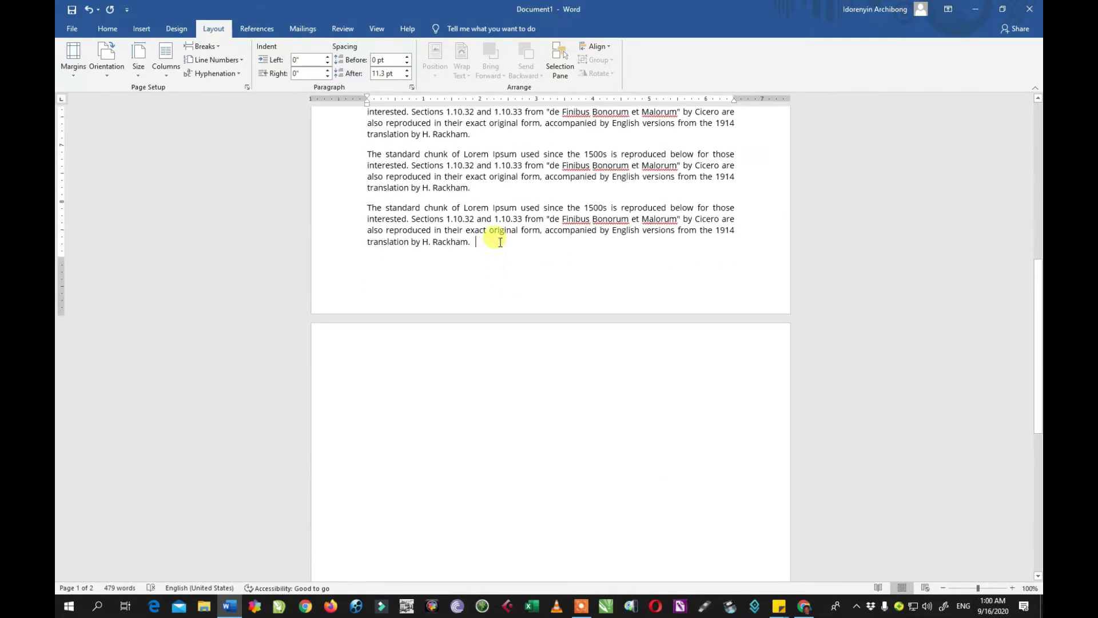
scroll(554, 245, "up", 10)
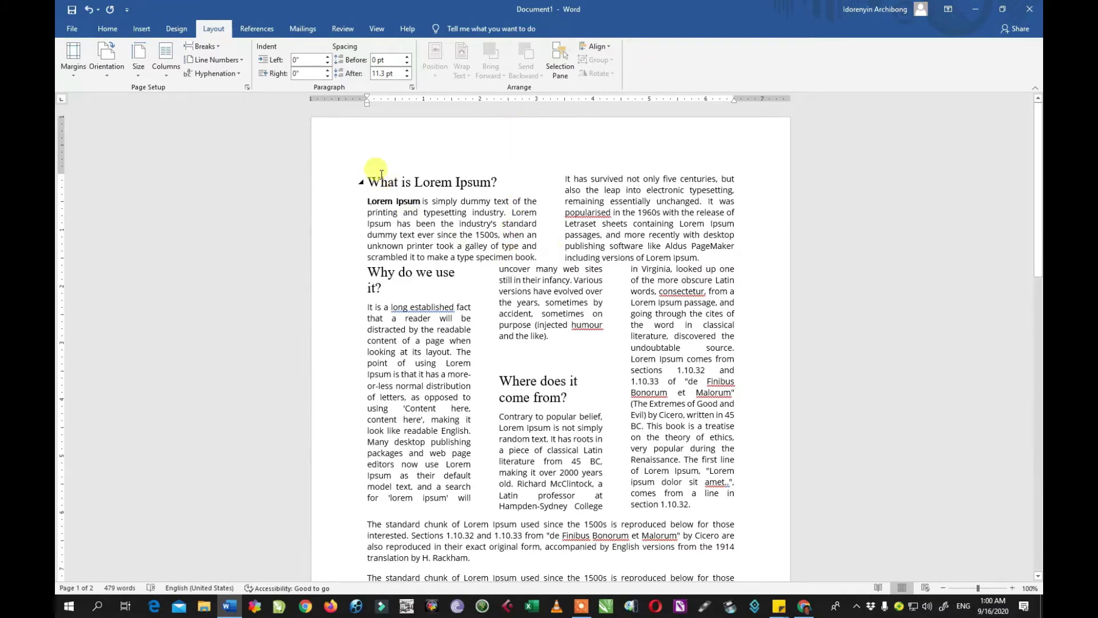
left_click_drag(365, 181, 432, 286)
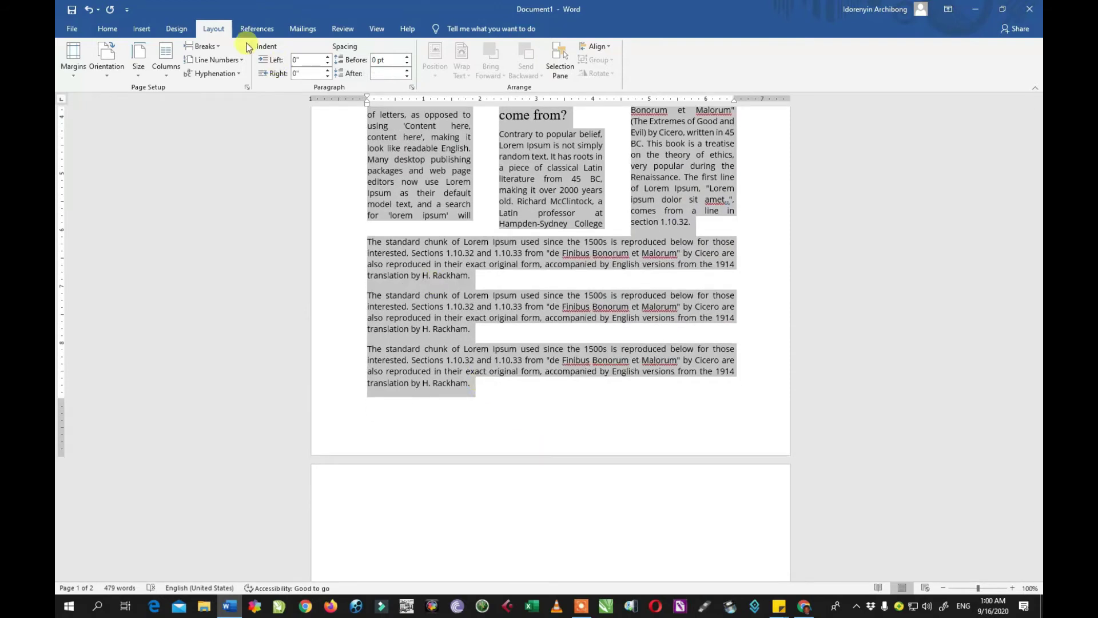
left_click(165, 78)
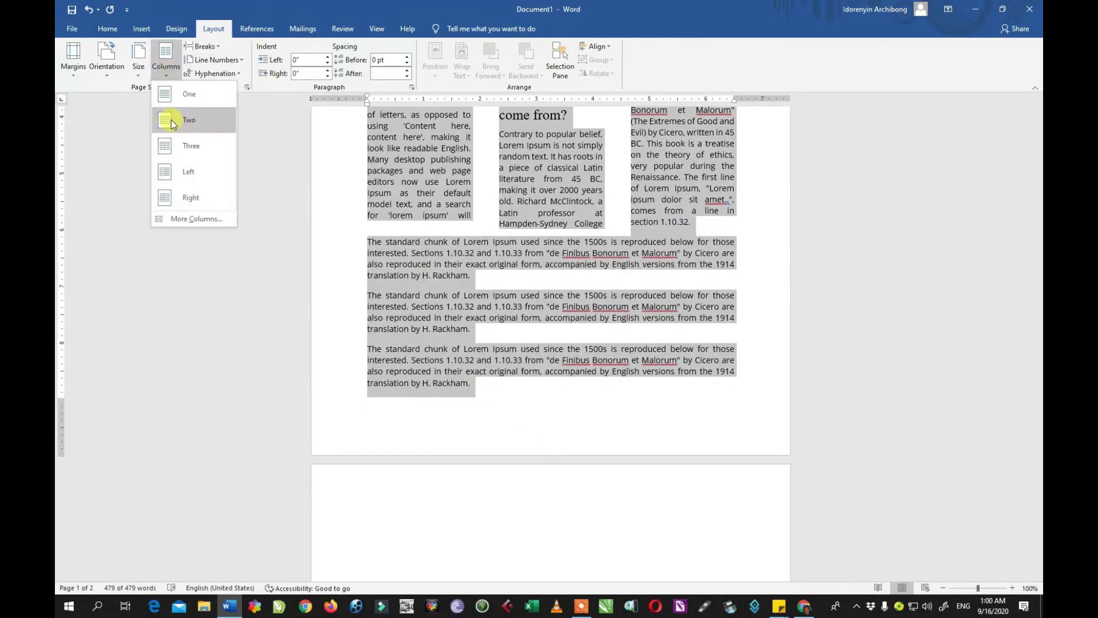
left_click(170, 117)
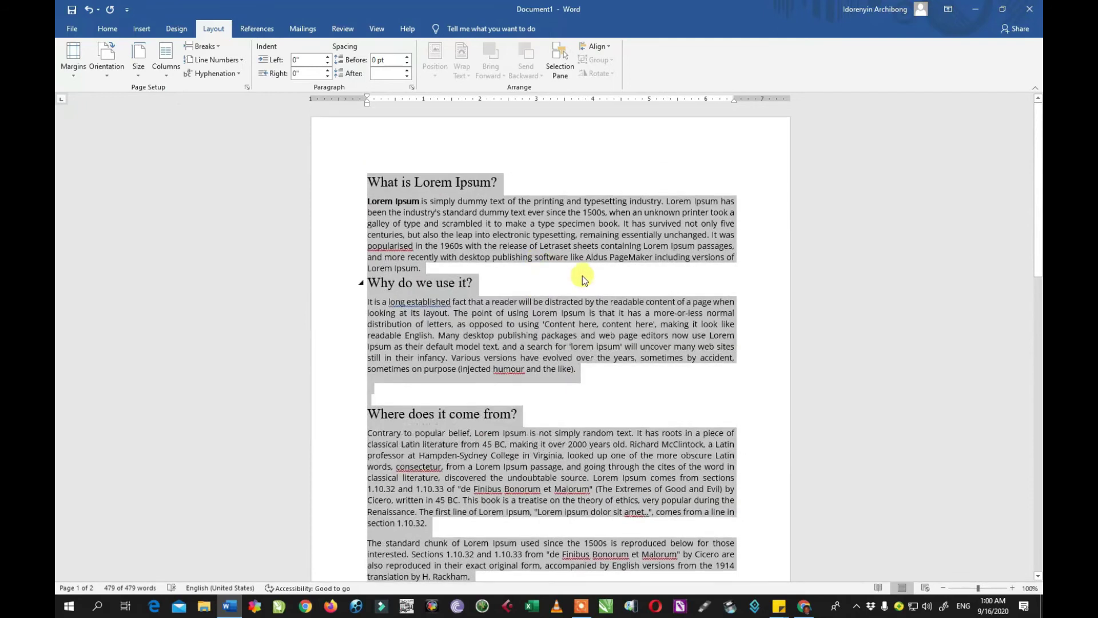
Insert a page break after the "What is Lorem Ipsum?" paragraph and check how the text moves to the next page
left_click(221, 48)
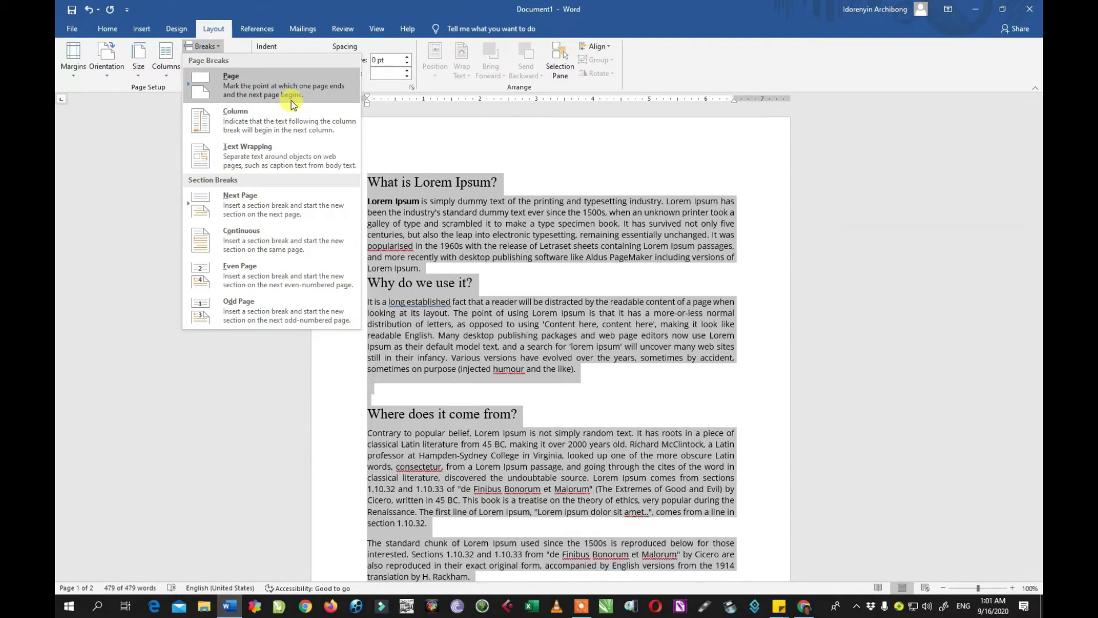
left_click(426, 268)
left_click(218, 50)
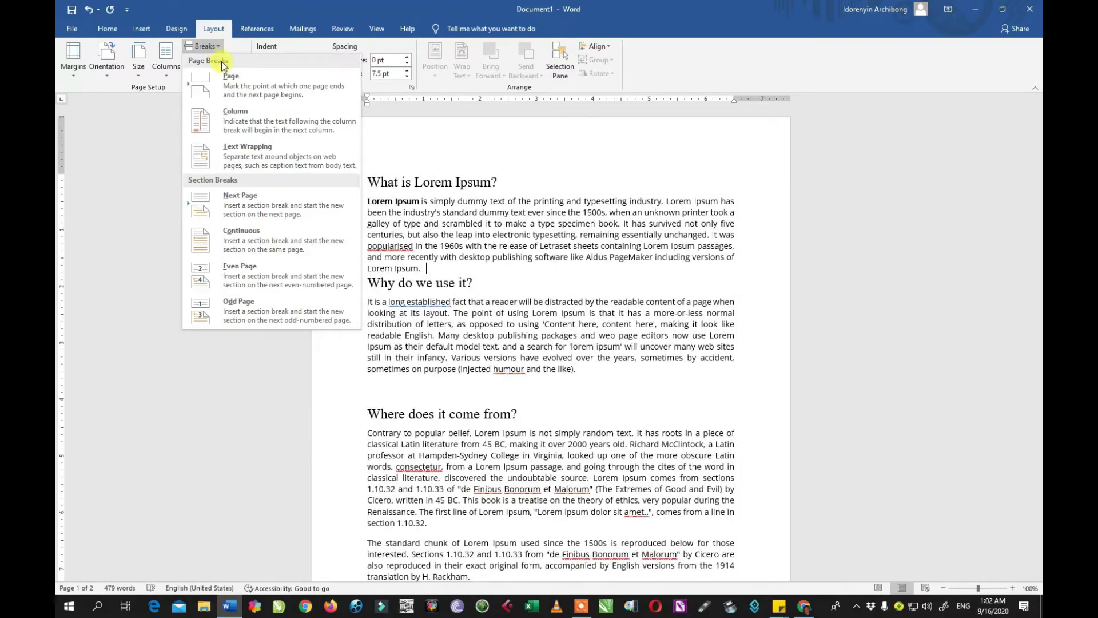
left_click(226, 73)
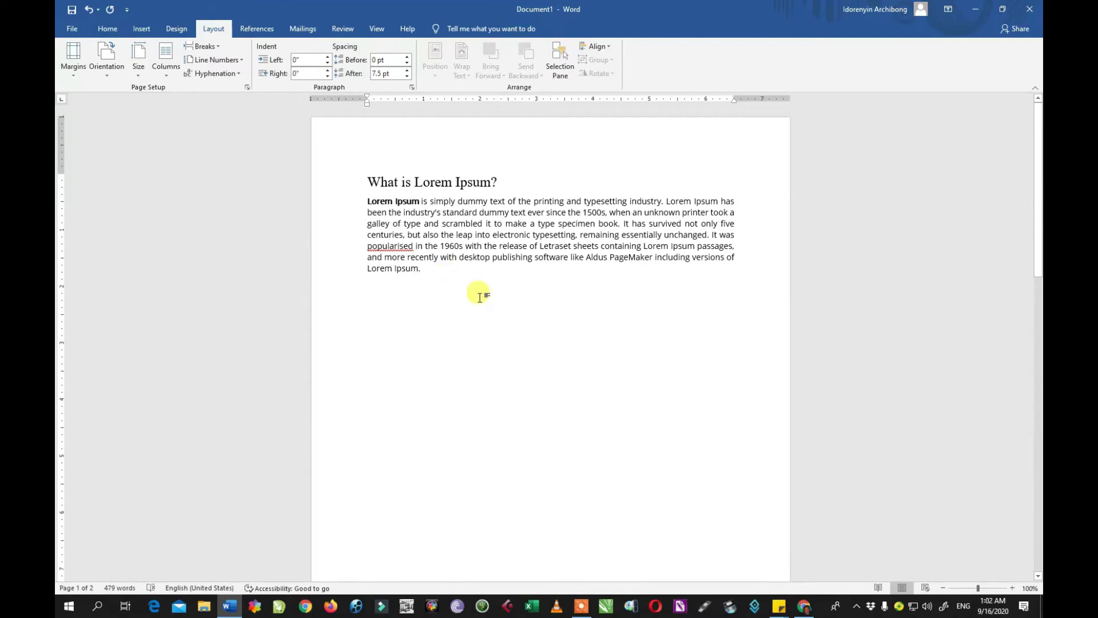
scroll(519, 339, "down", 5)
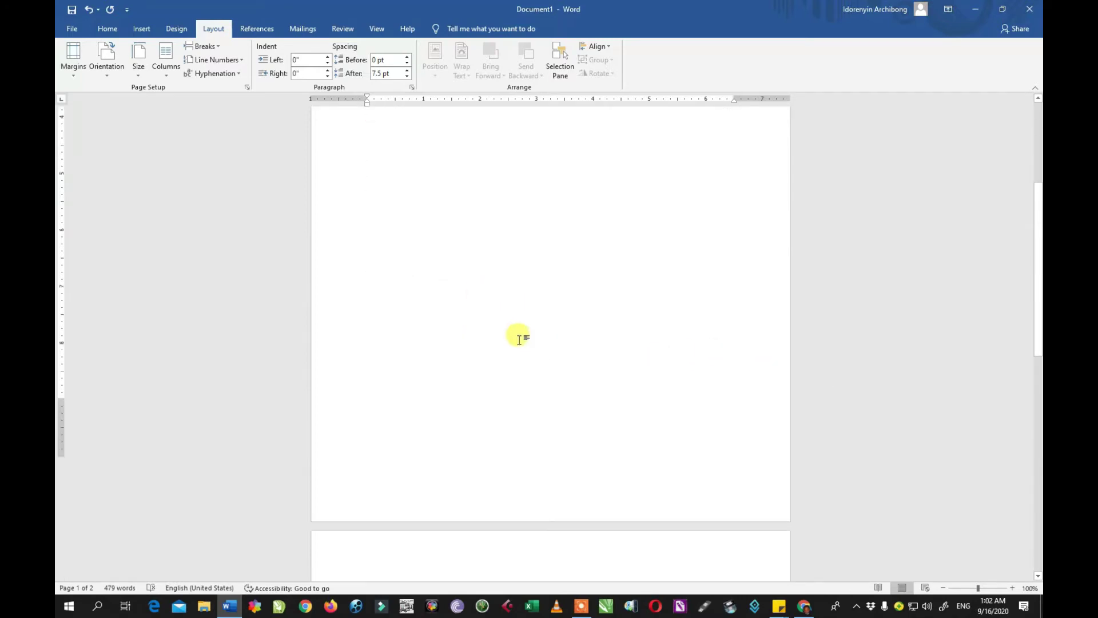
scroll(520, 340, "down", 4)
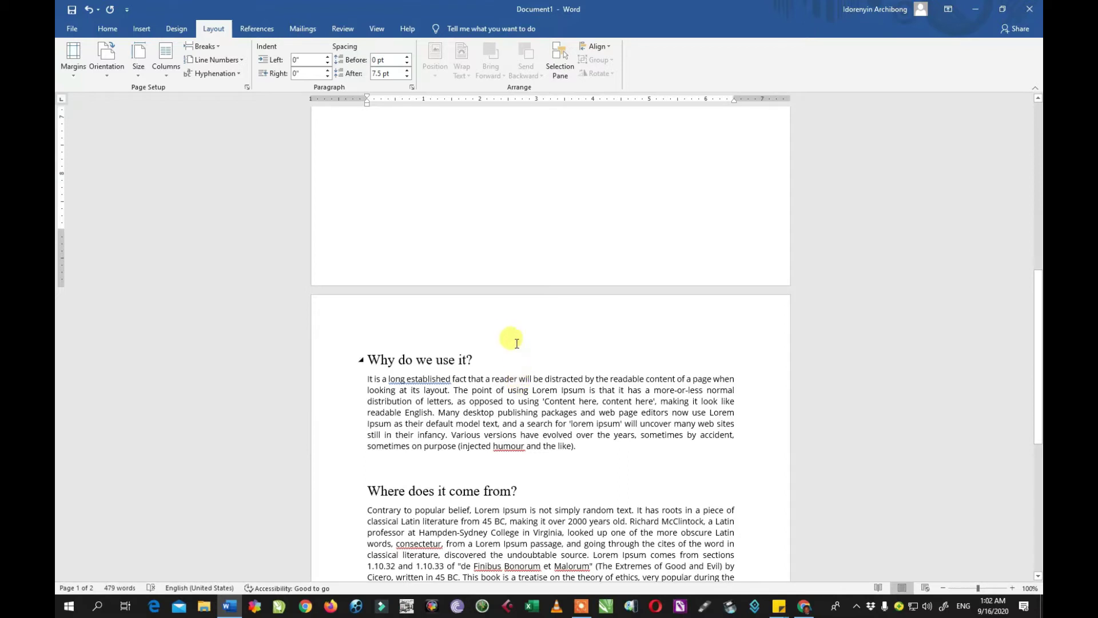
scroll(485, 322, "down", 1)
scroll(487, 321, "up", 4)
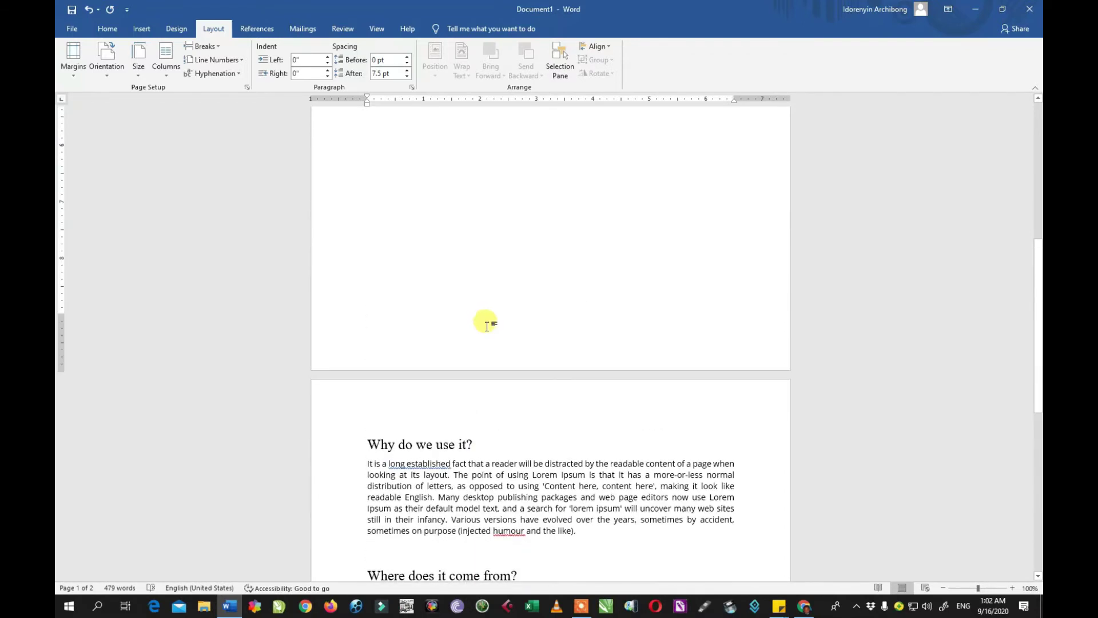
scroll(543, 423, "down", 2)
scroll(537, 446, "down", 7)
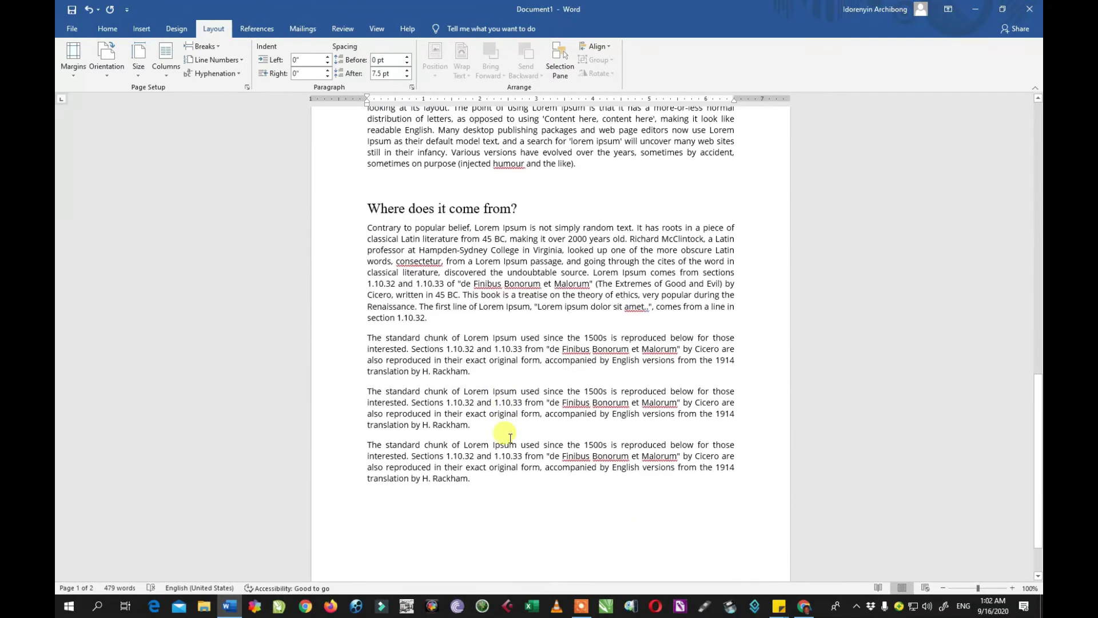
Insert a page break after the last paragraph and fill the new page with about two lines of filler letters starting with "GFGHFHGHGH"
left_click(508, 432)
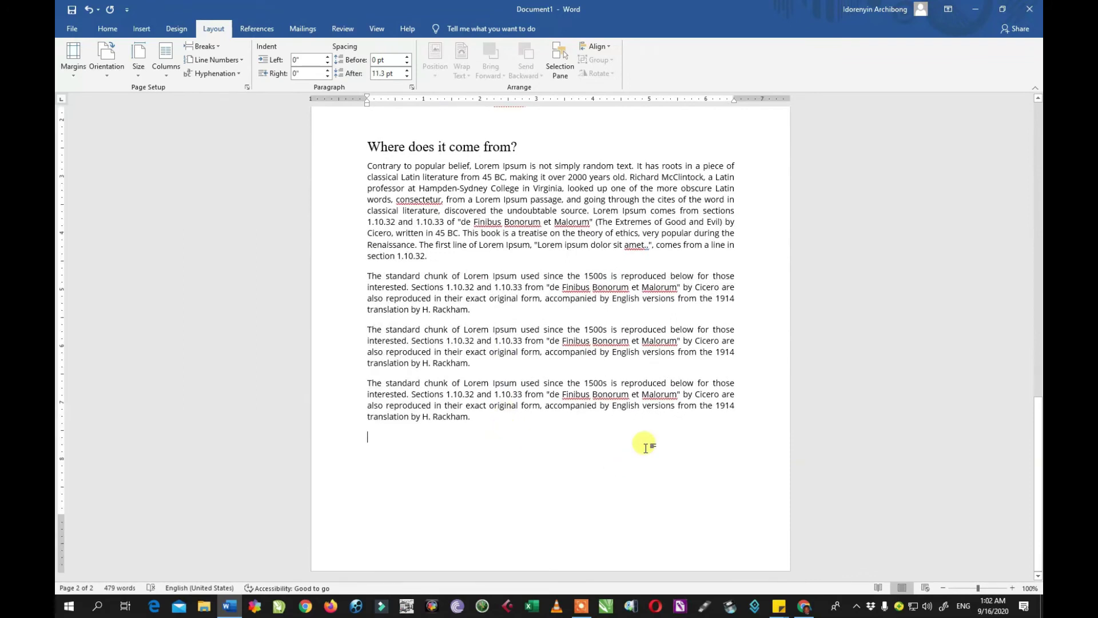
key("ctrl+Return")
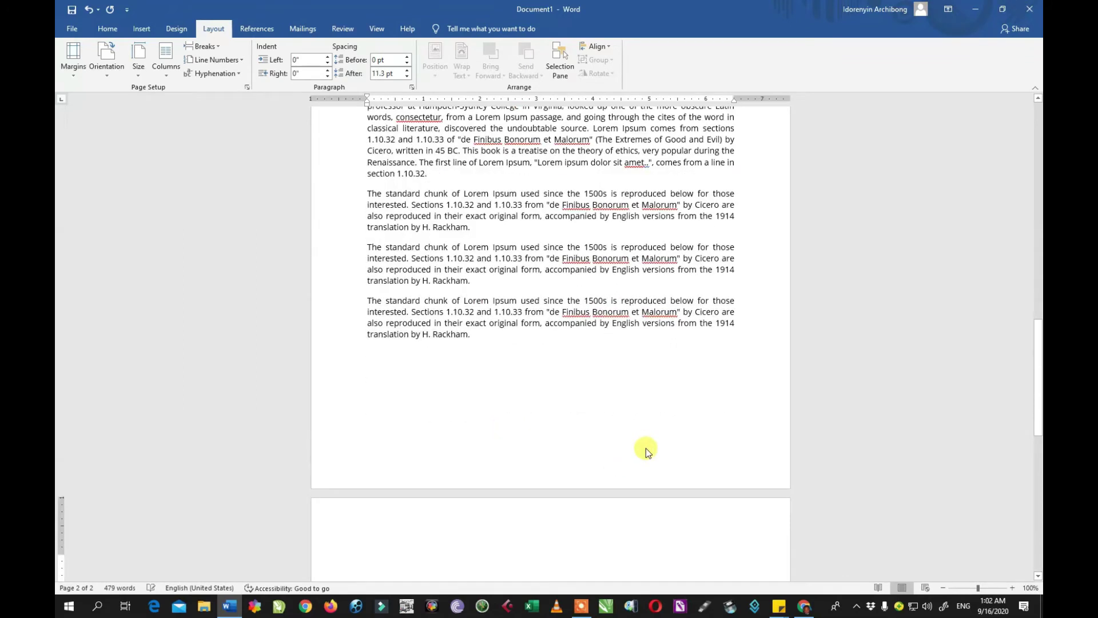
scroll(566, 457, "down", 4)
key("ctrl+Return")
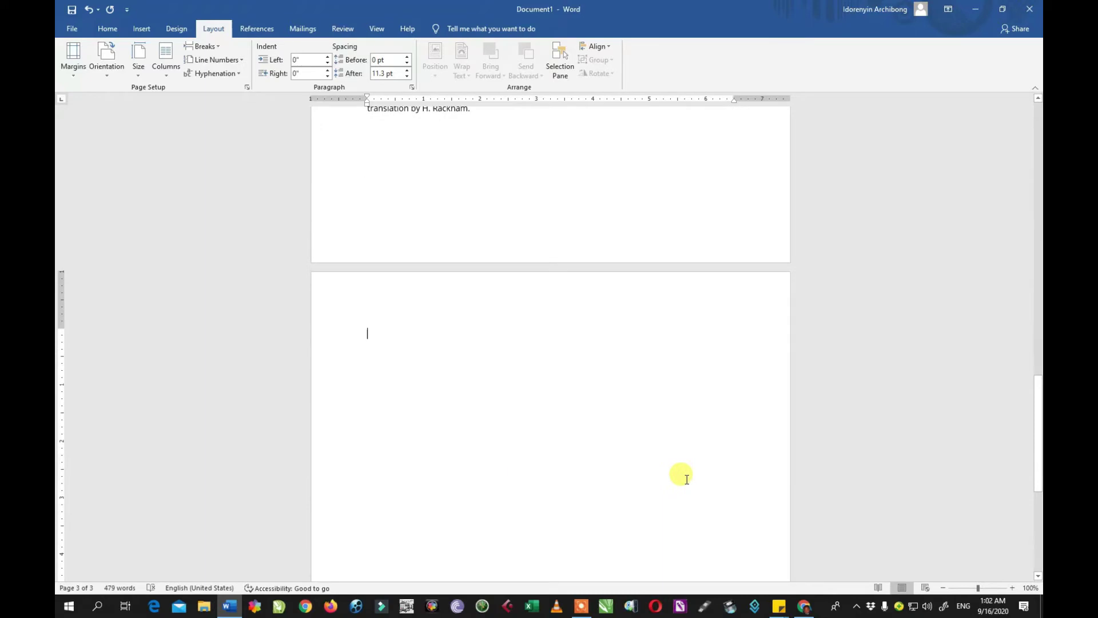
type("GFGHFHGHGHGHGH")
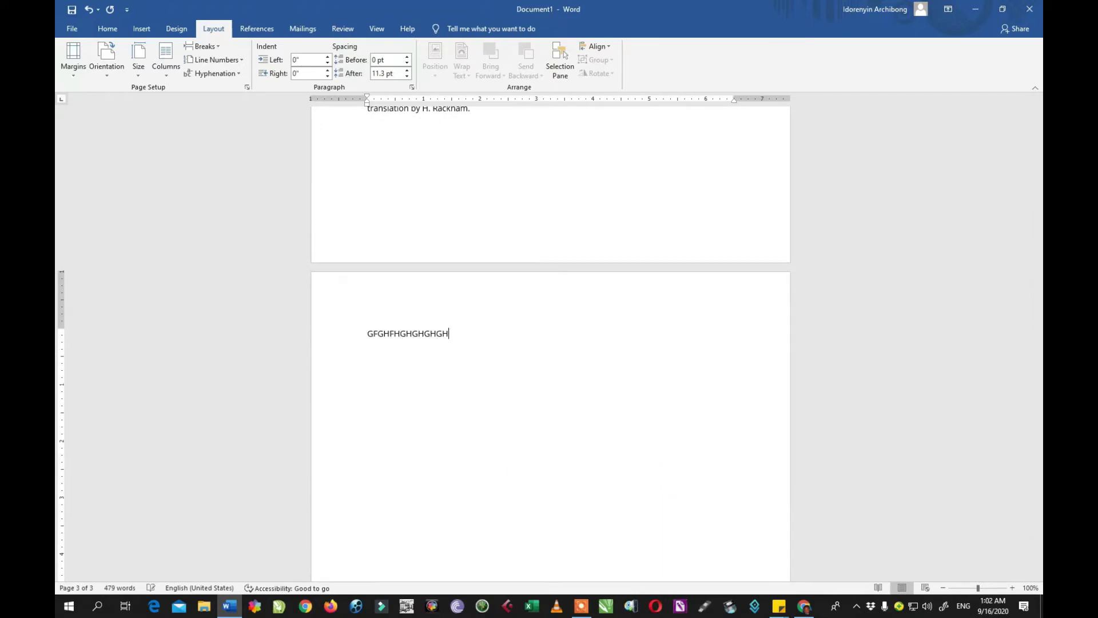
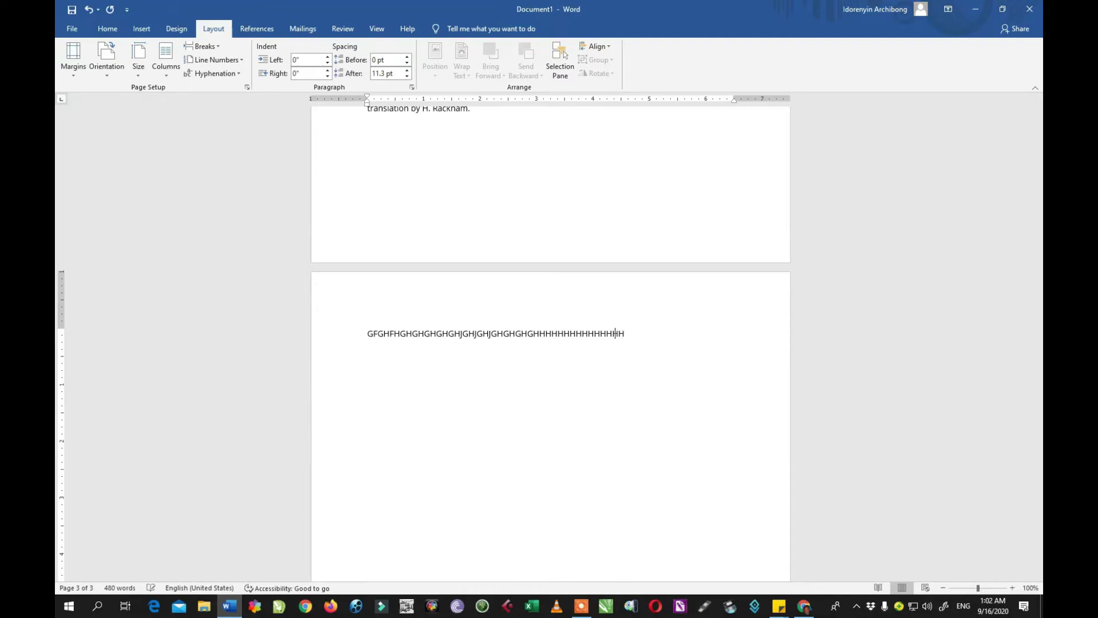
type("HHHHHHHHHHHHHHHHHHHHHJ")
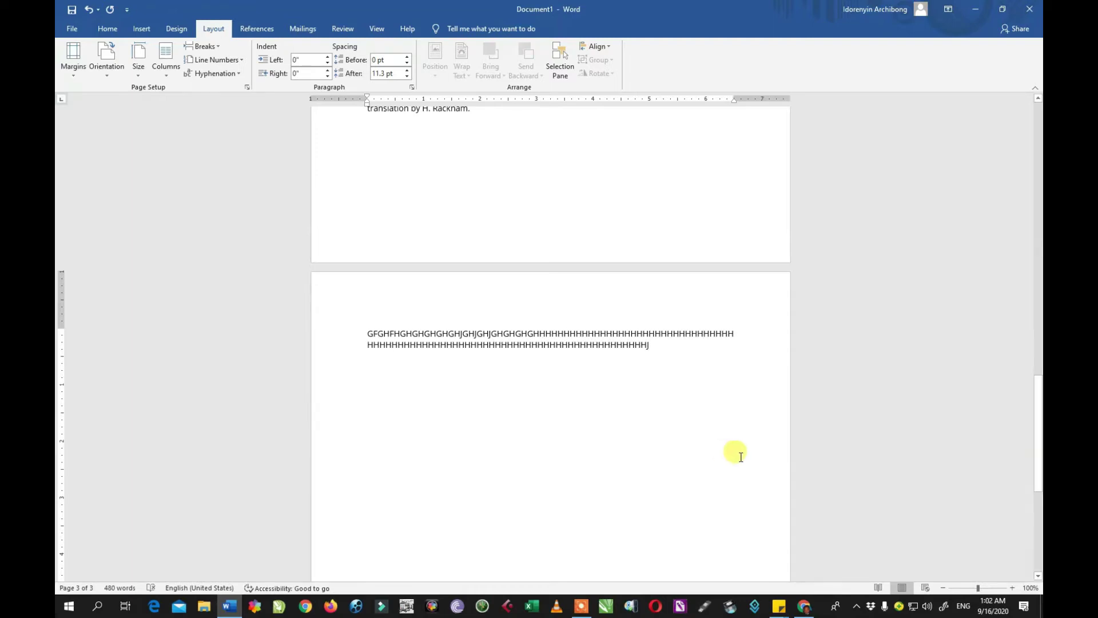
scroll(586, 511, "down", 2)
scroll(595, 504, "down", 3)
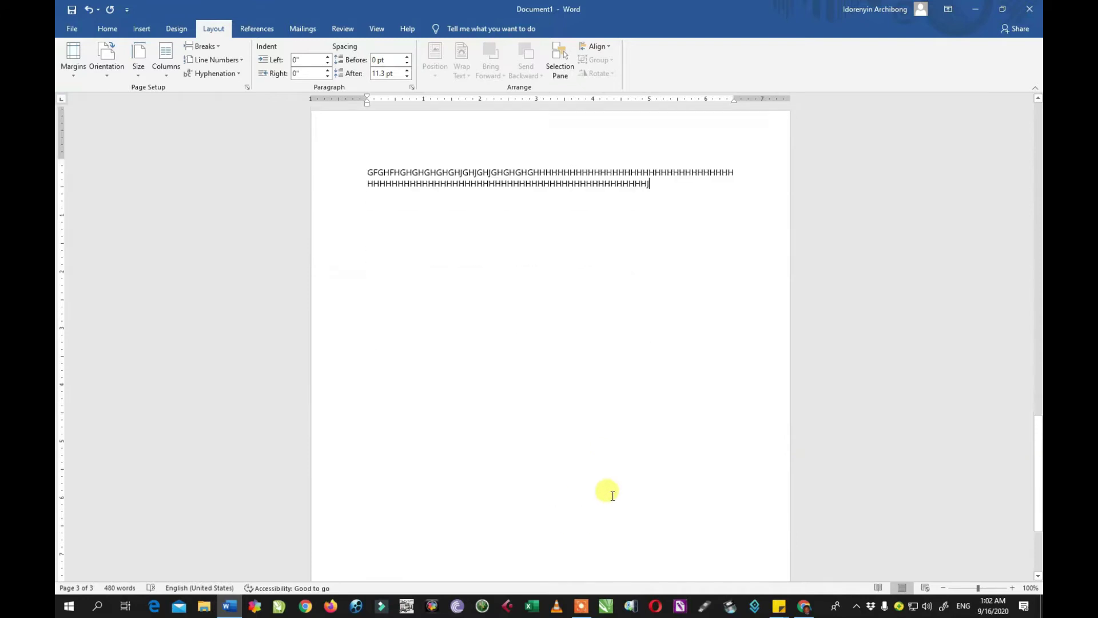
Insert a page break after the filler letters and check the new blank page
scroll(629, 469, "up", 5)
left_click(215, 54)
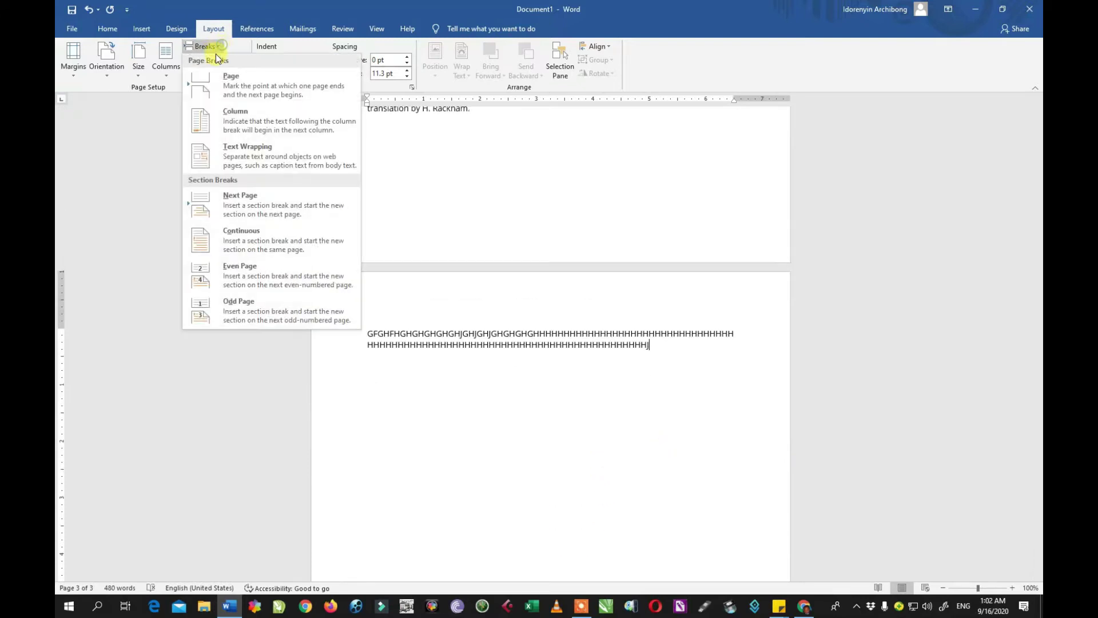
left_click(221, 81)
scroll(607, 272, "down", 10)
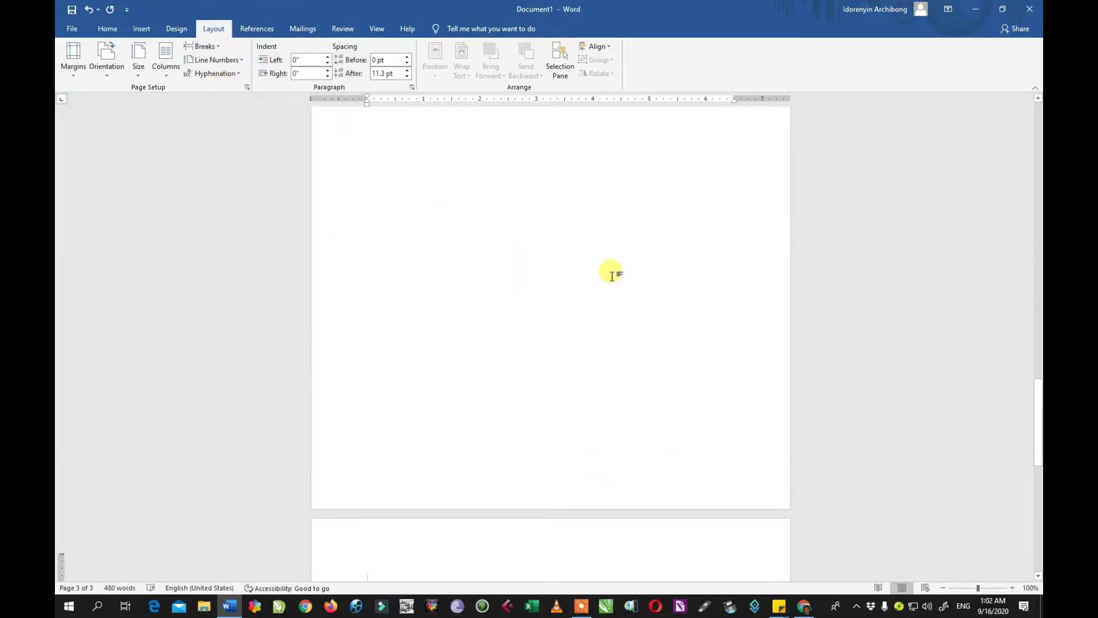
scroll(468, 366, "down", 2)
scroll(469, 366, "down", 8)
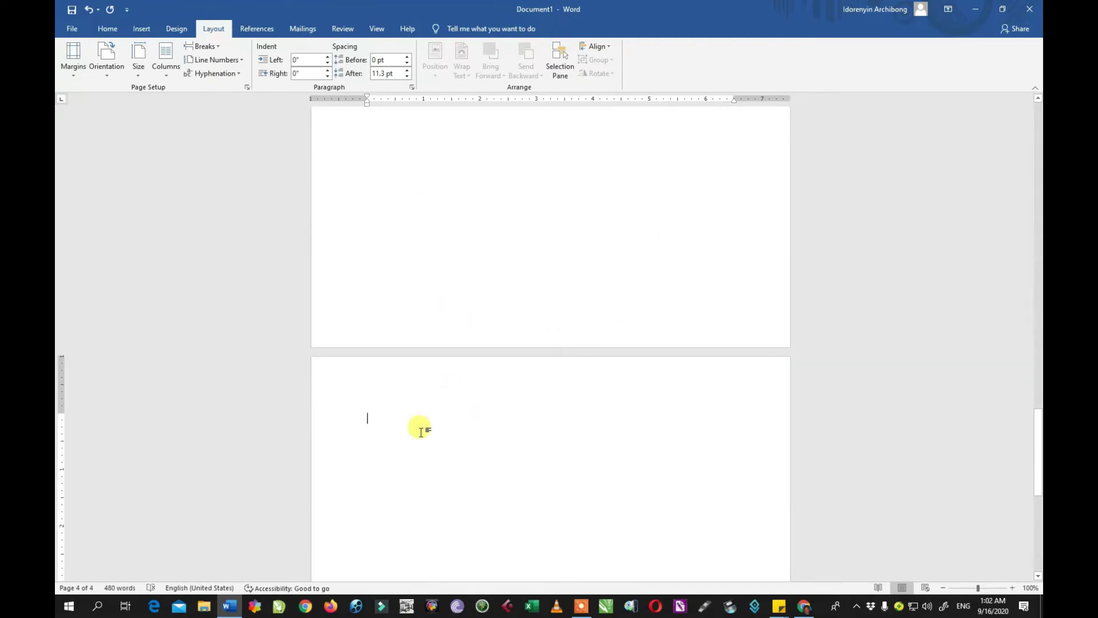
Delete the page break after the "What is Lorem Ipsum?" paragraph on the first page
left_click(219, 45)
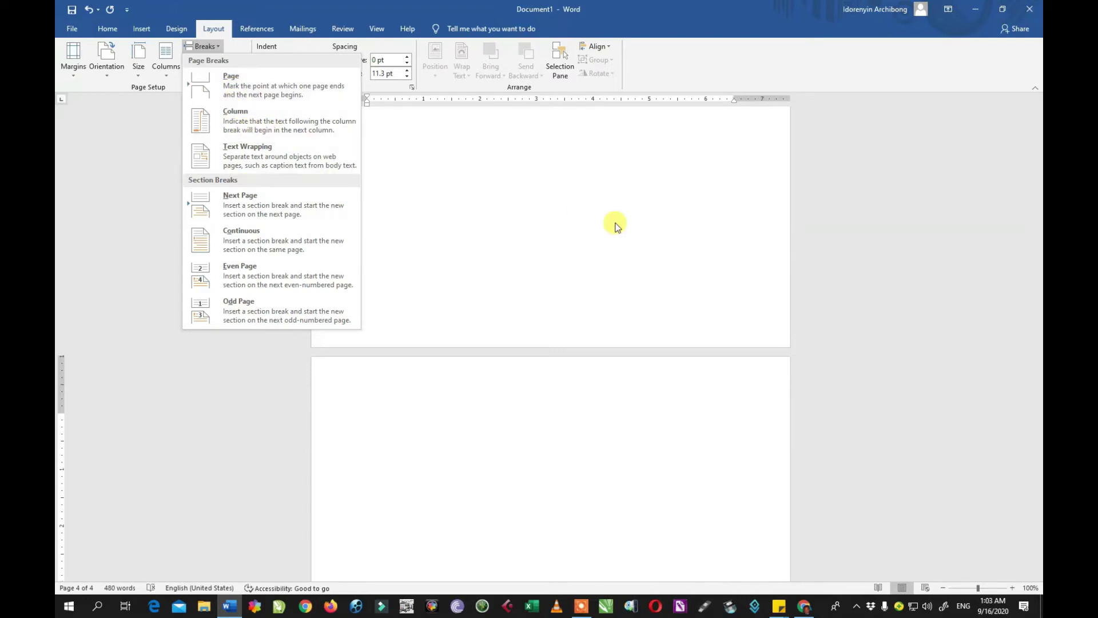
scroll(616, 227, "up", 3)
scroll(615, 227, "up", 15)
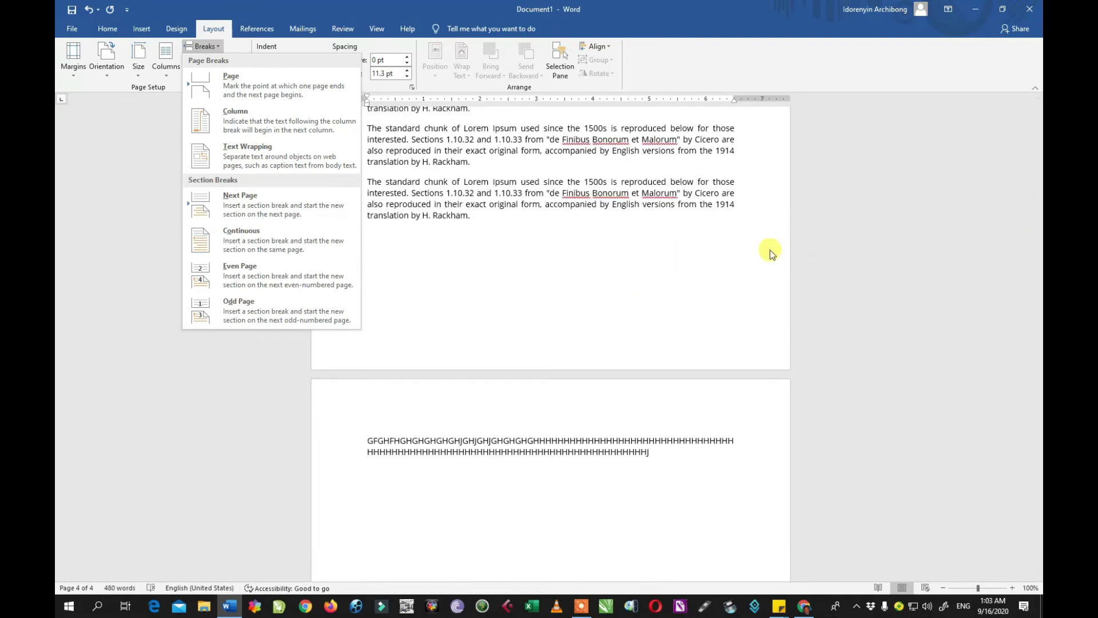
scroll(928, 312, "up", 12)
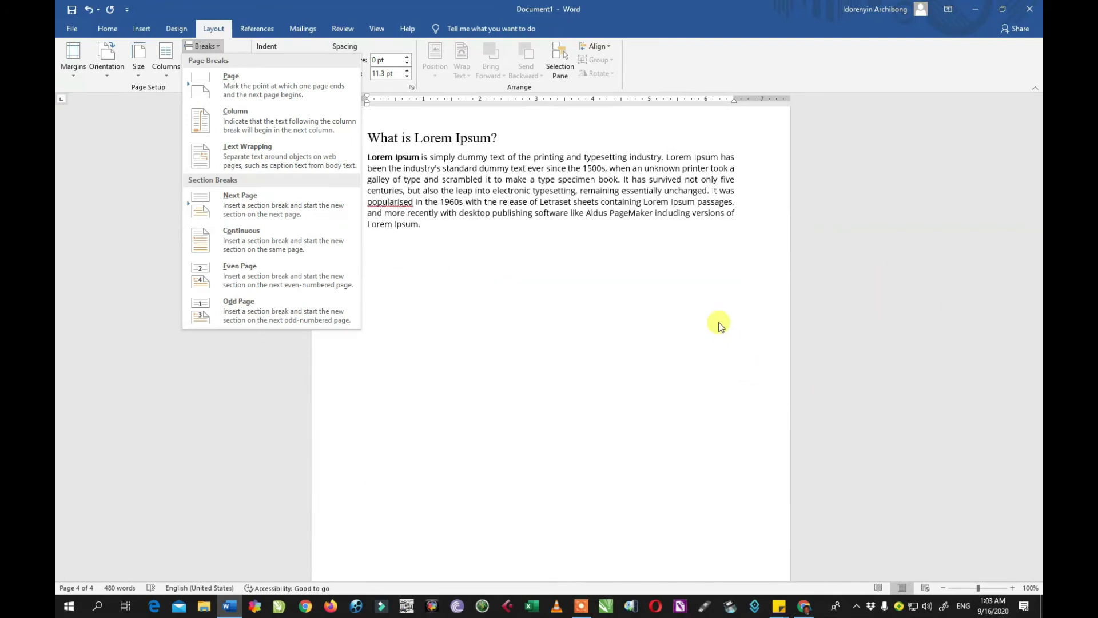
left_click(562, 233)
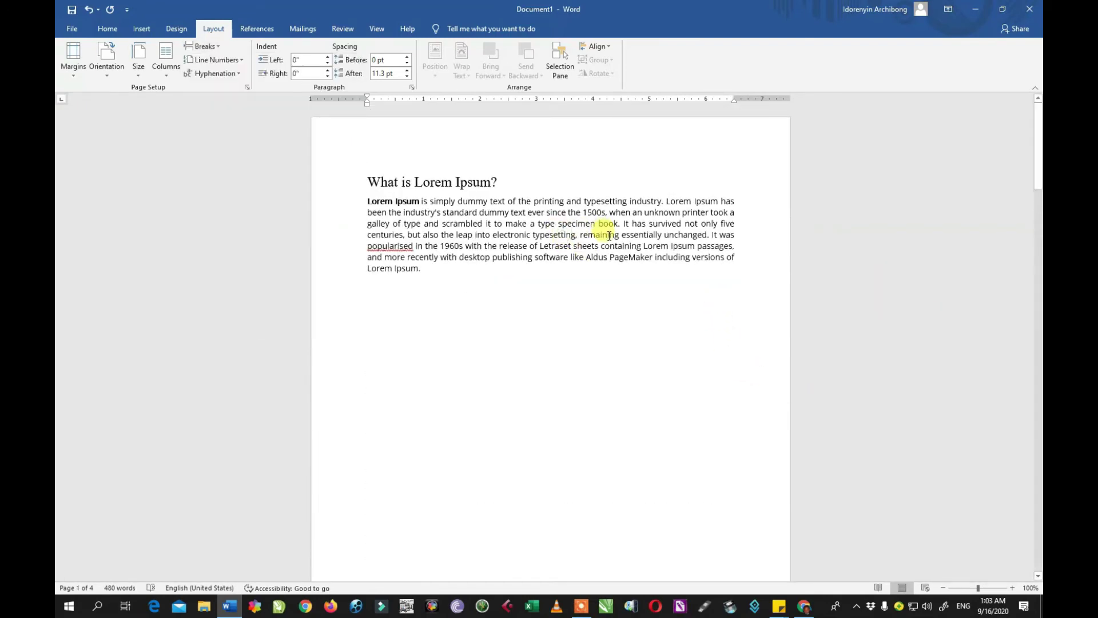
scroll(492, 286, "down", 6)
scroll(458, 240, "up", 6)
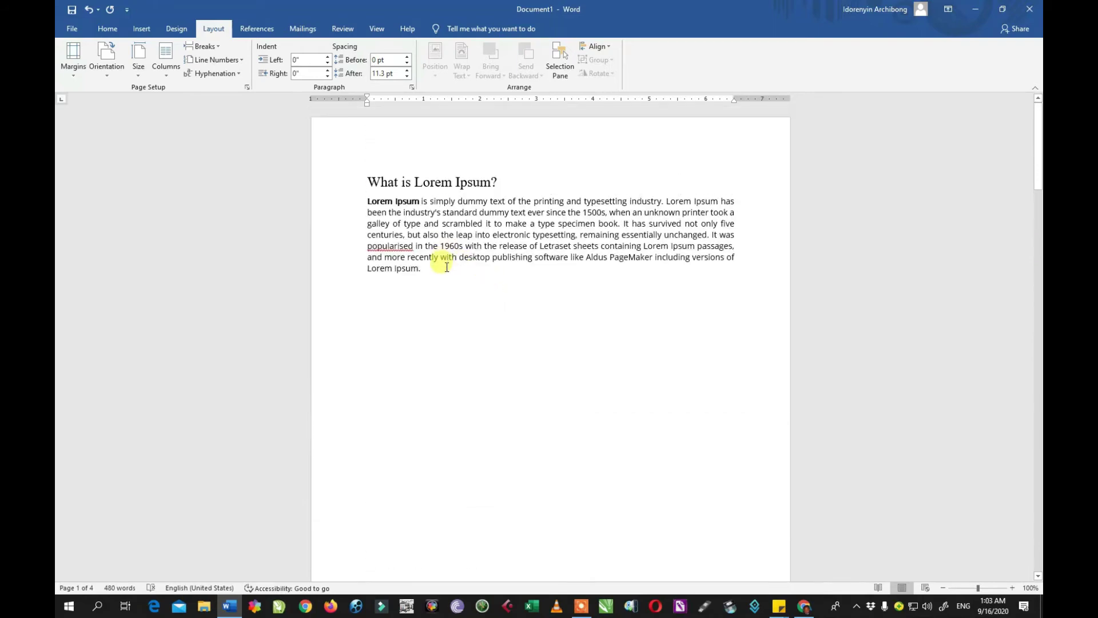
left_click(446, 271)
key("Delete")
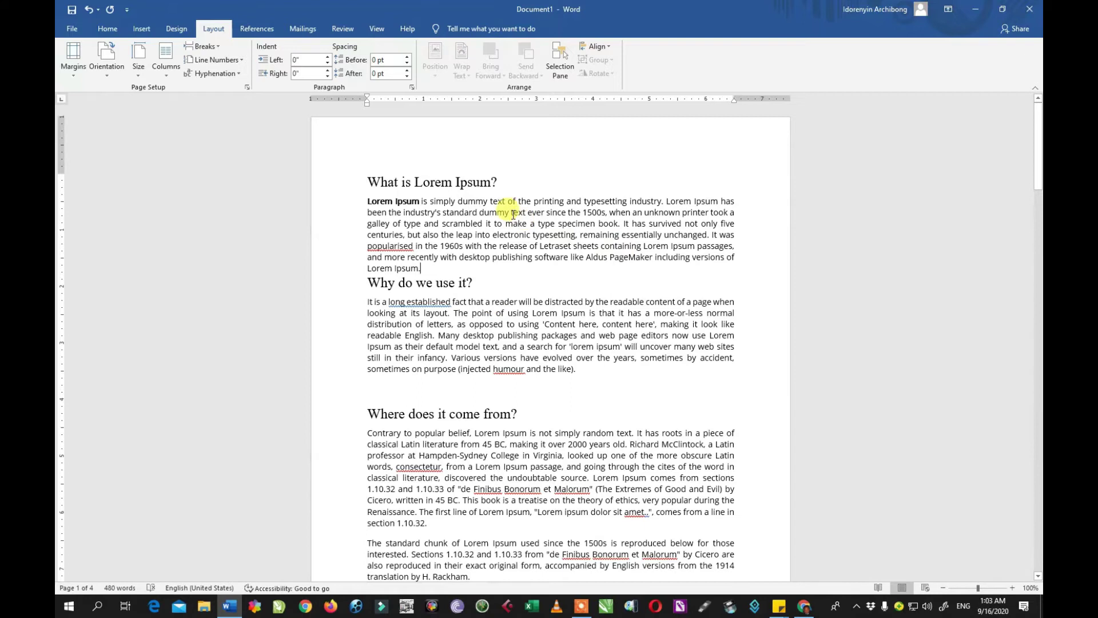
Format the "What is Lorem Ipsum?" heading and its paragraph in two columns
left_click_drag(422, 268, 358, 177)
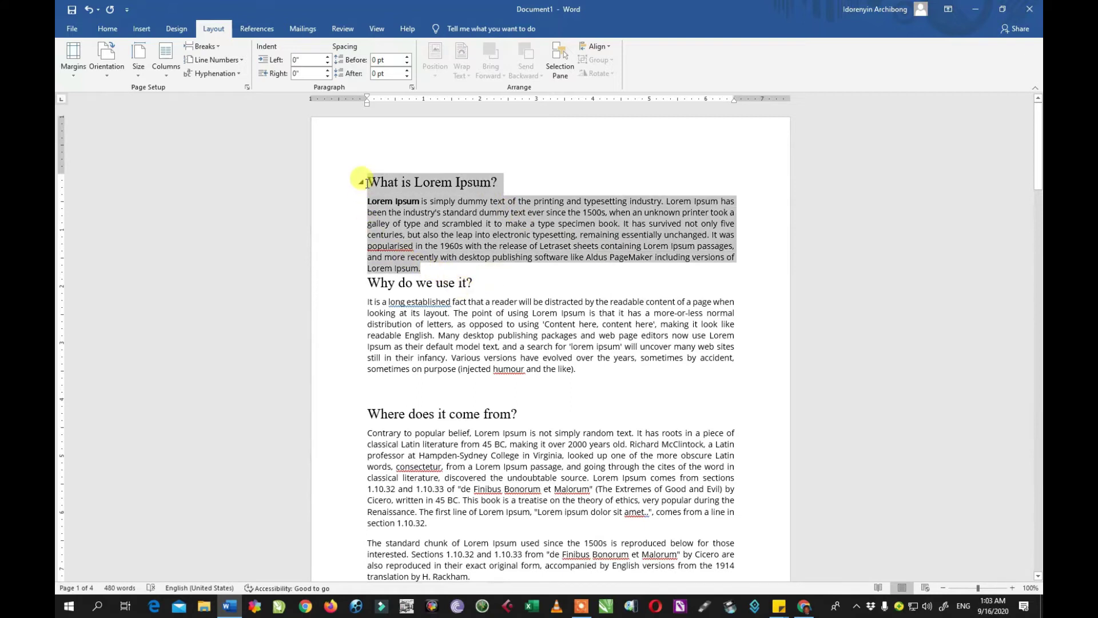
left_click(169, 76)
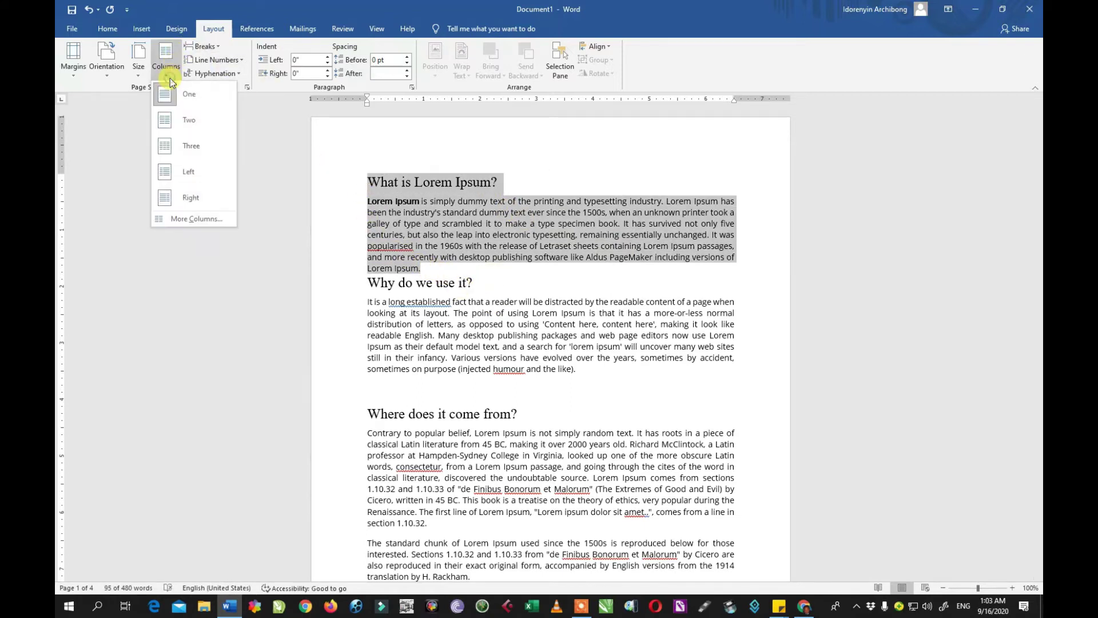
left_click(171, 125)
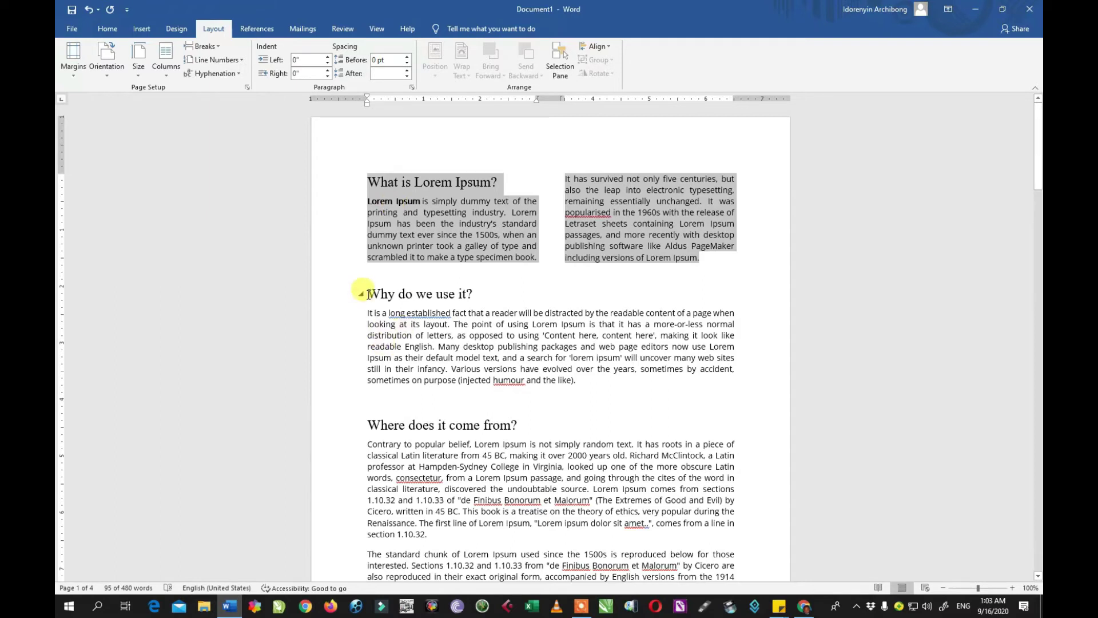
Format the "Why do we use it?" section through the first "Where does it come from?" paragraph in three columns
left_click_drag(365, 294, 558, 536)
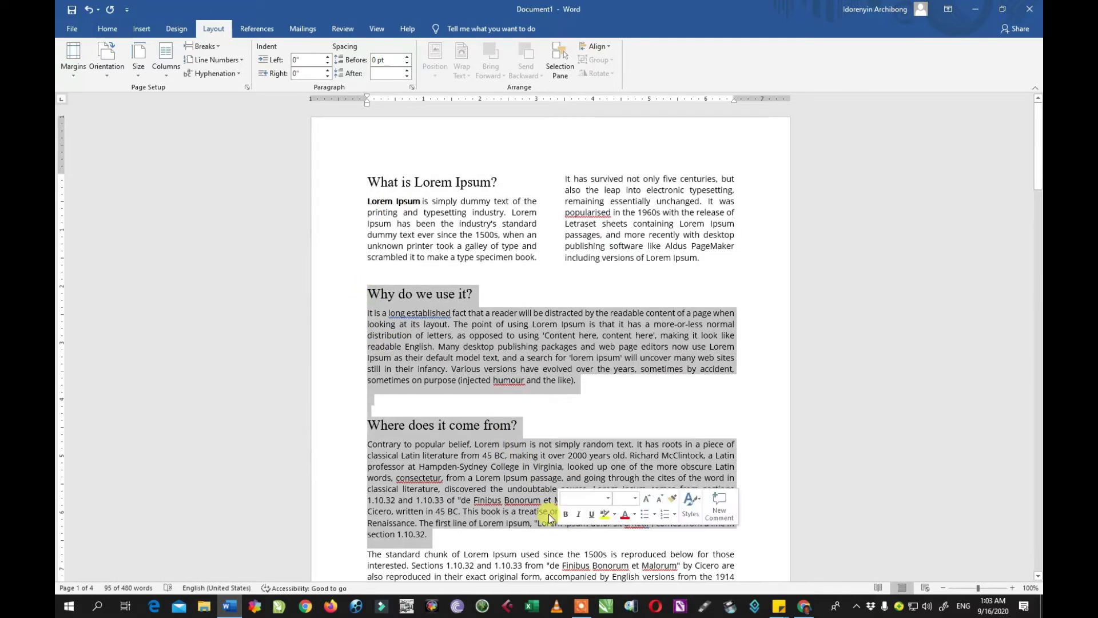
left_click(168, 73)
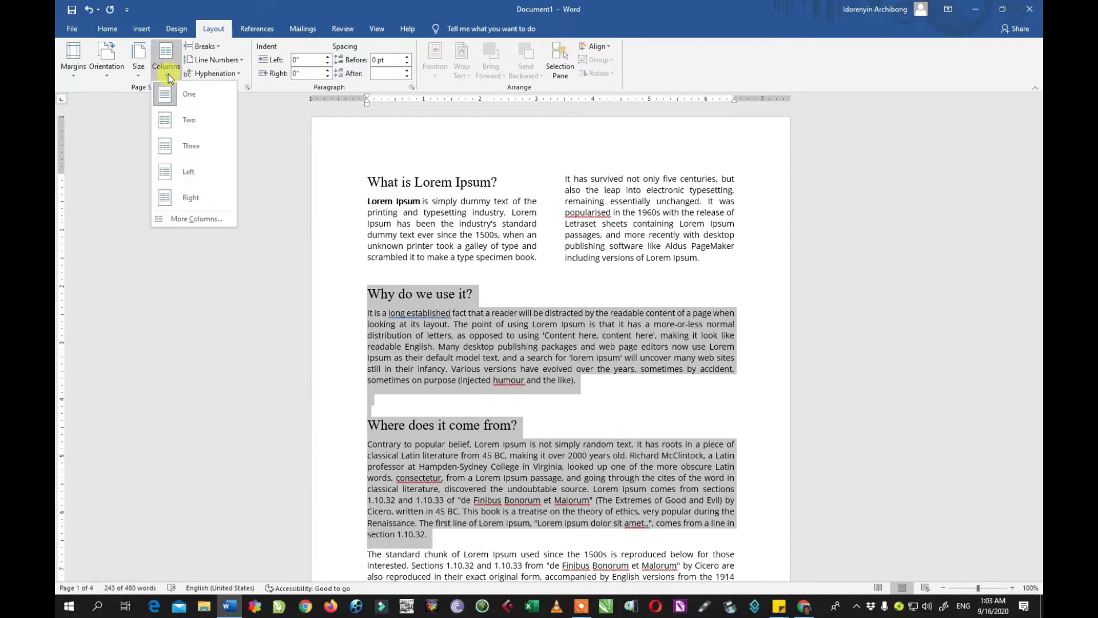
left_click(179, 147)
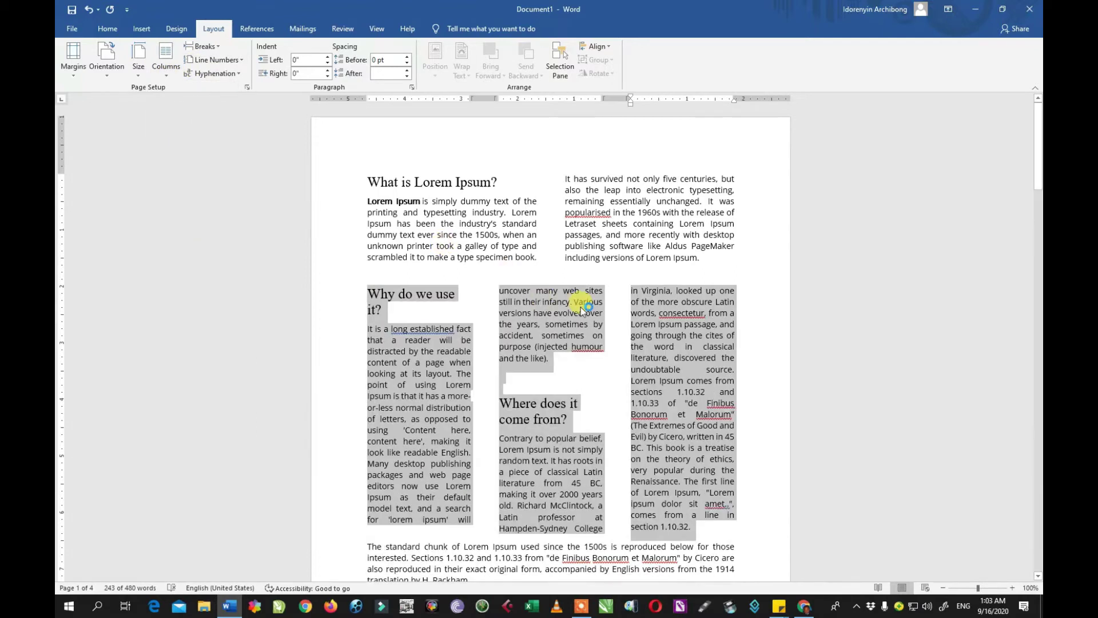
Insert a column break after "ever since the 1500s," in the "What is Lorem Ipsum?" paragraph
left_click(435, 224)
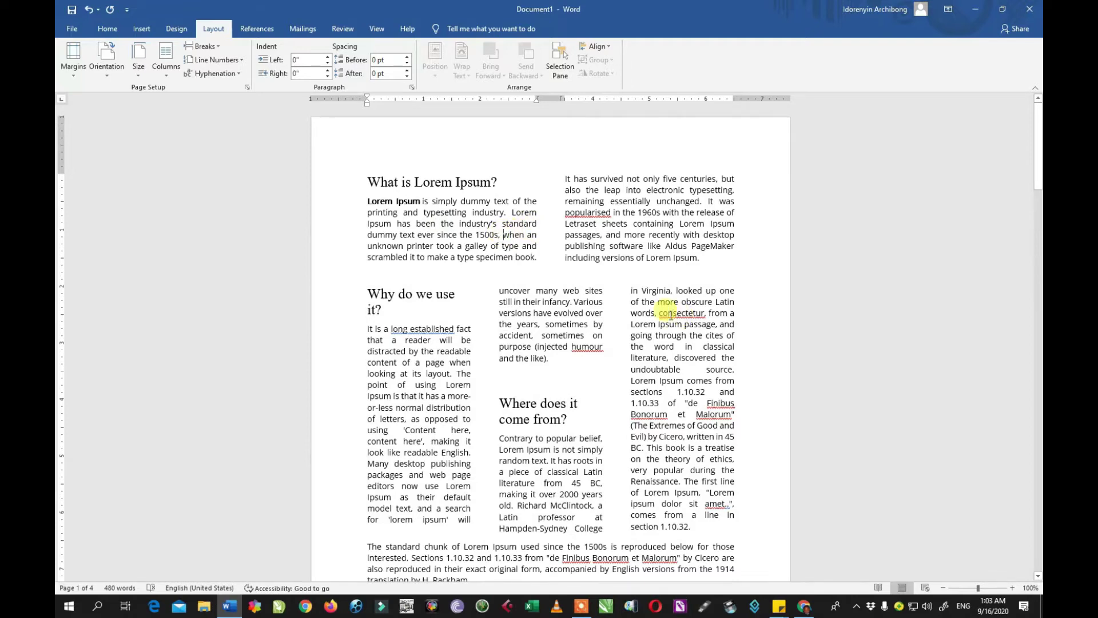
left_click(204, 46)
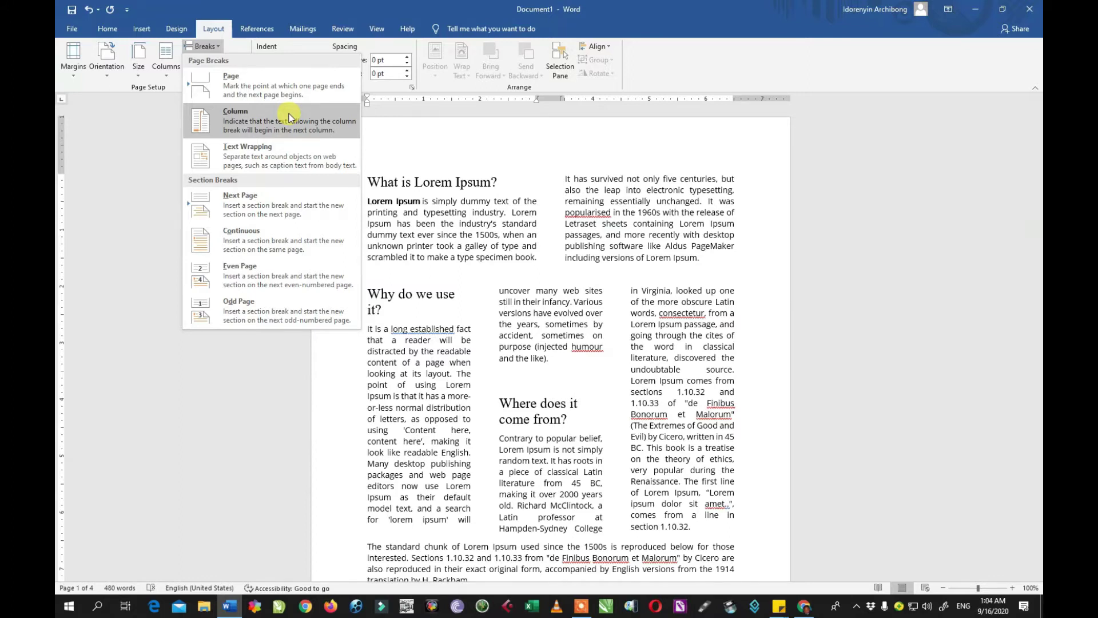
left_click(281, 130)
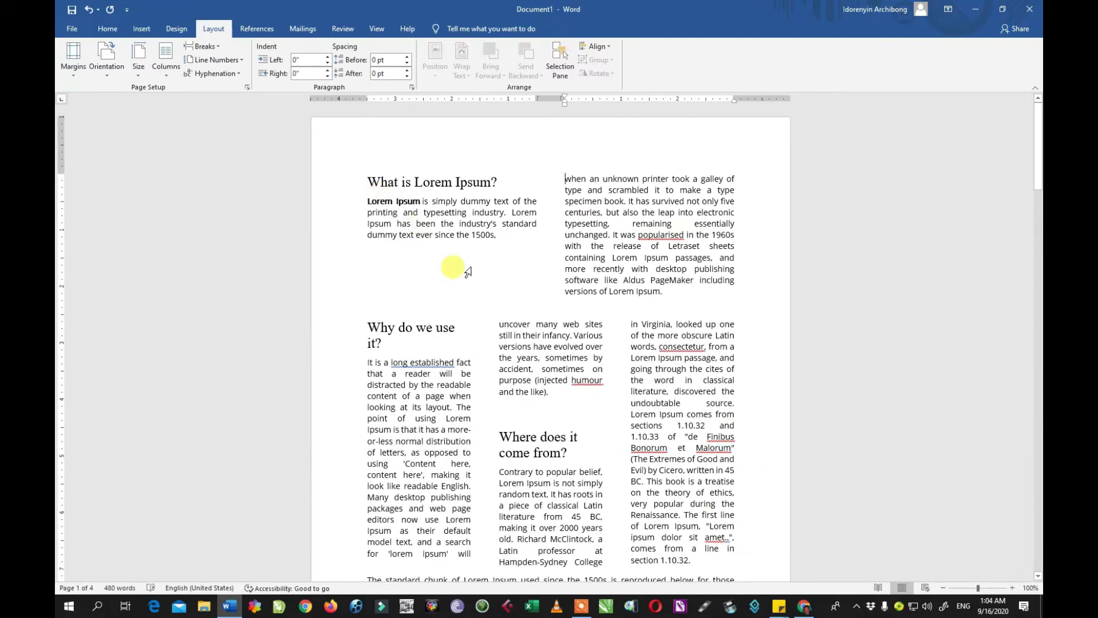
left_click(495, 236)
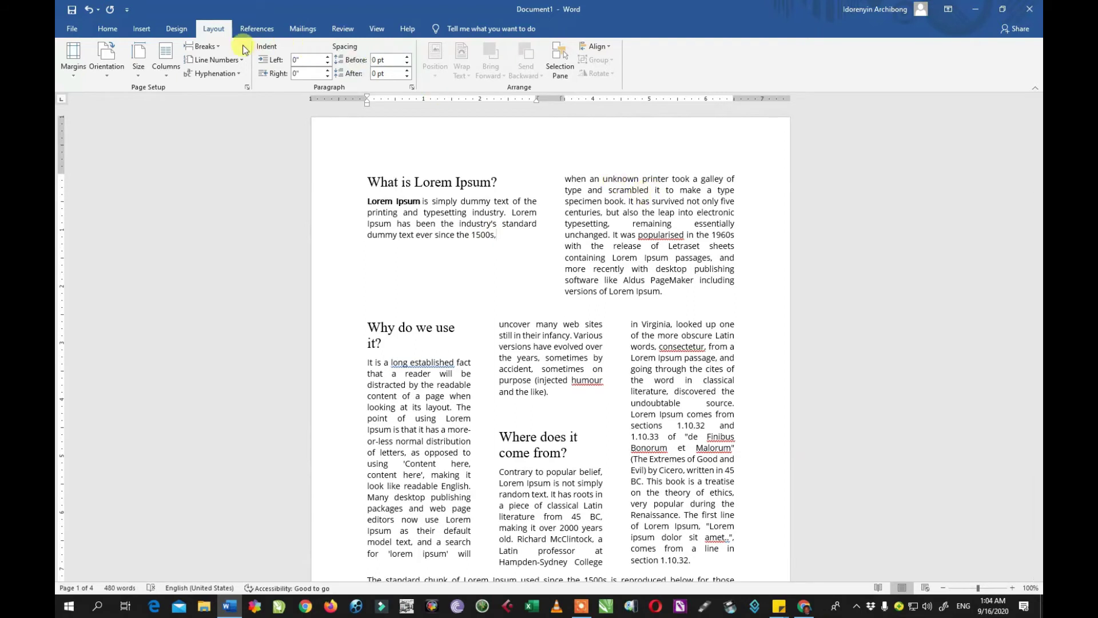
left_click(204, 46)
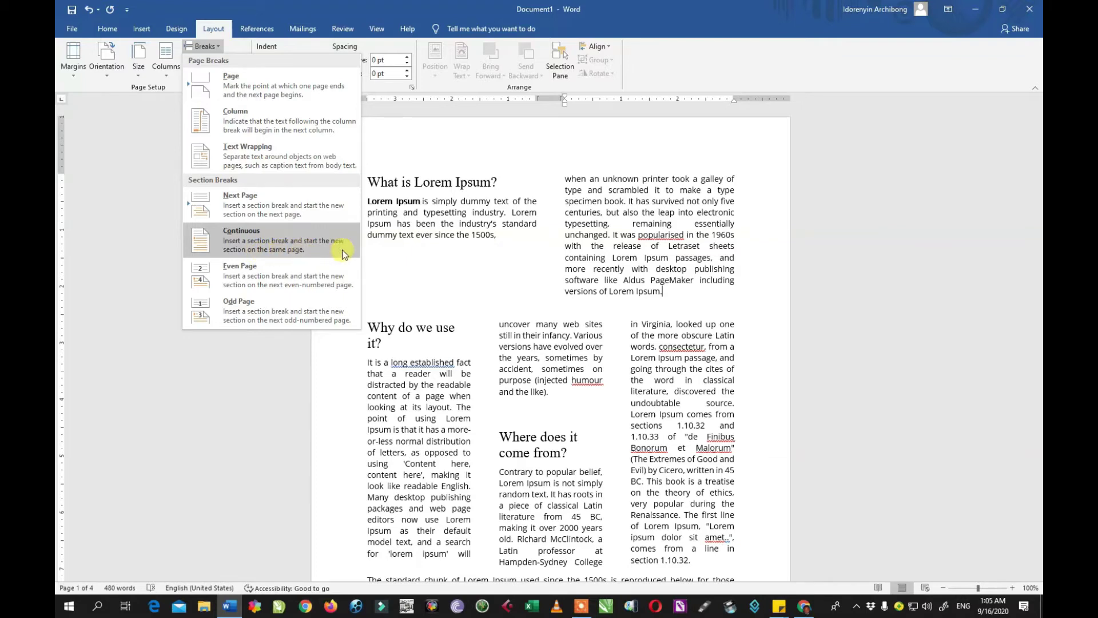
Add filler letters starting with "CVXFGFGFGF" two lines below "versions of Lorem Ipsum." and follow them with three line breaks
left_click(691, 293)
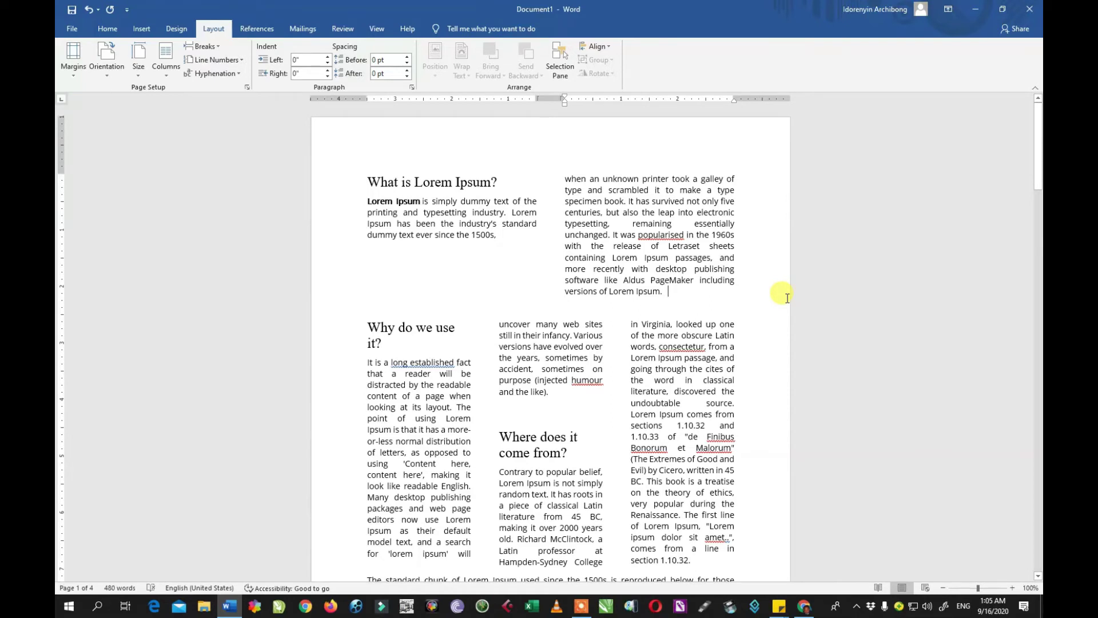
key("Return")
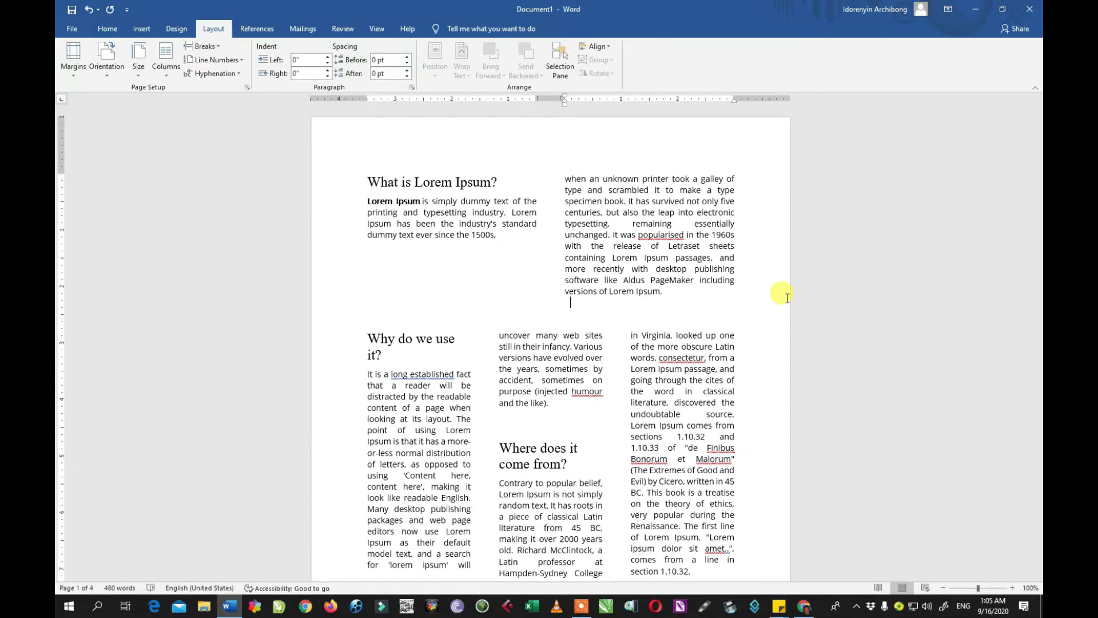
key("Return")
type("CVXFGFGFGF")
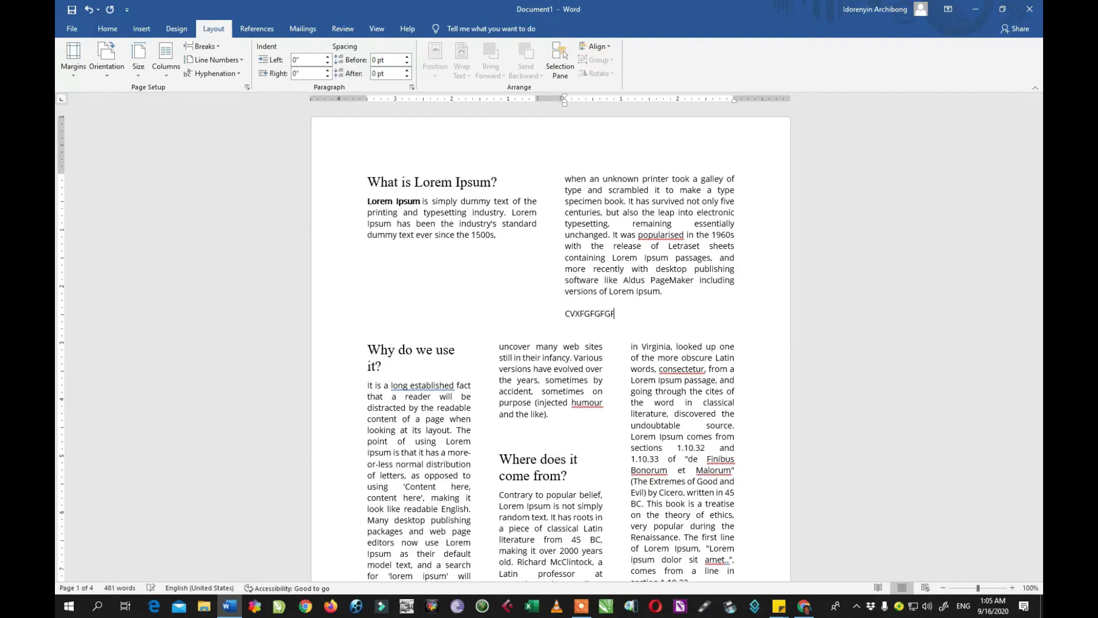
type("GFGFGHHHHHHHHHHHHHHHHH")
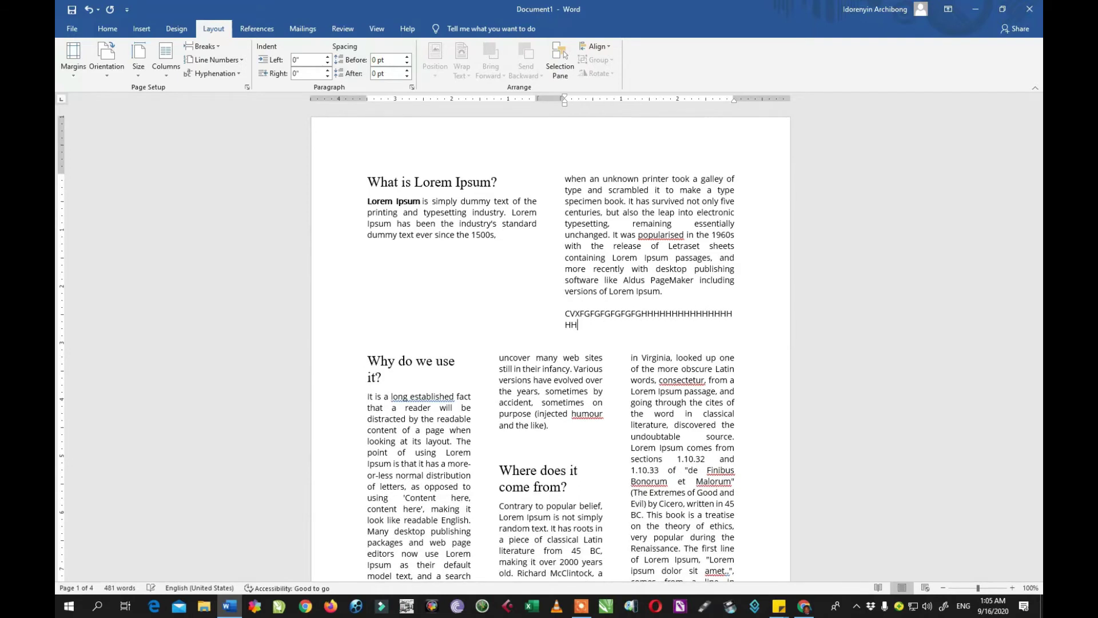
key("Return")
key("Return")
key("Return")
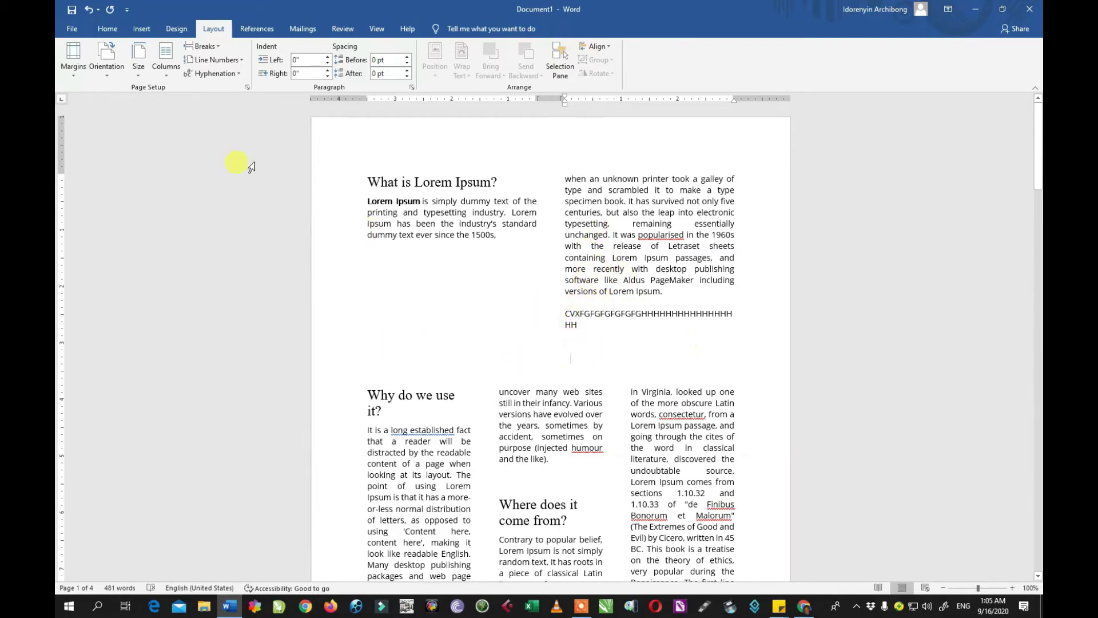
Insert a continuous section break below the "CVXFGFGFGF" filler letters
left_click(218, 47)
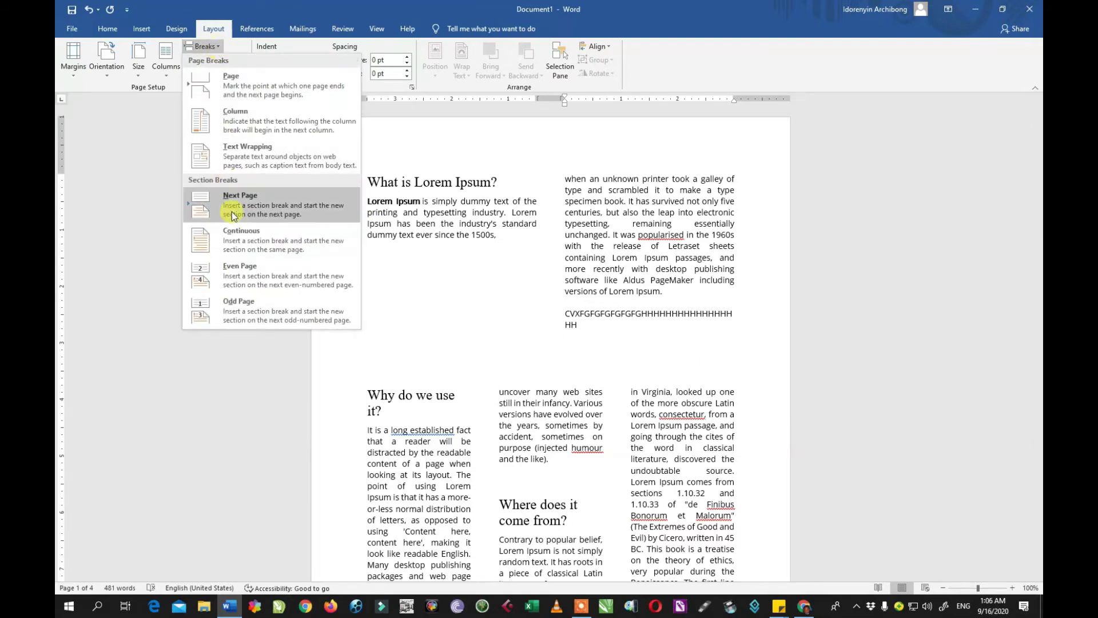
left_click(220, 247)
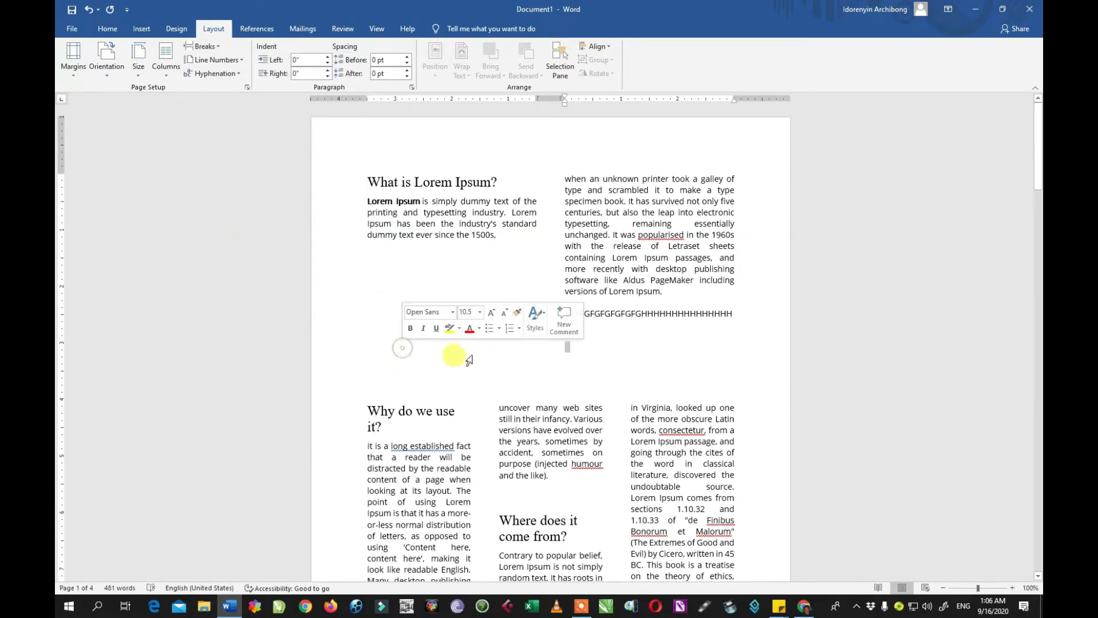
left_click(585, 343)
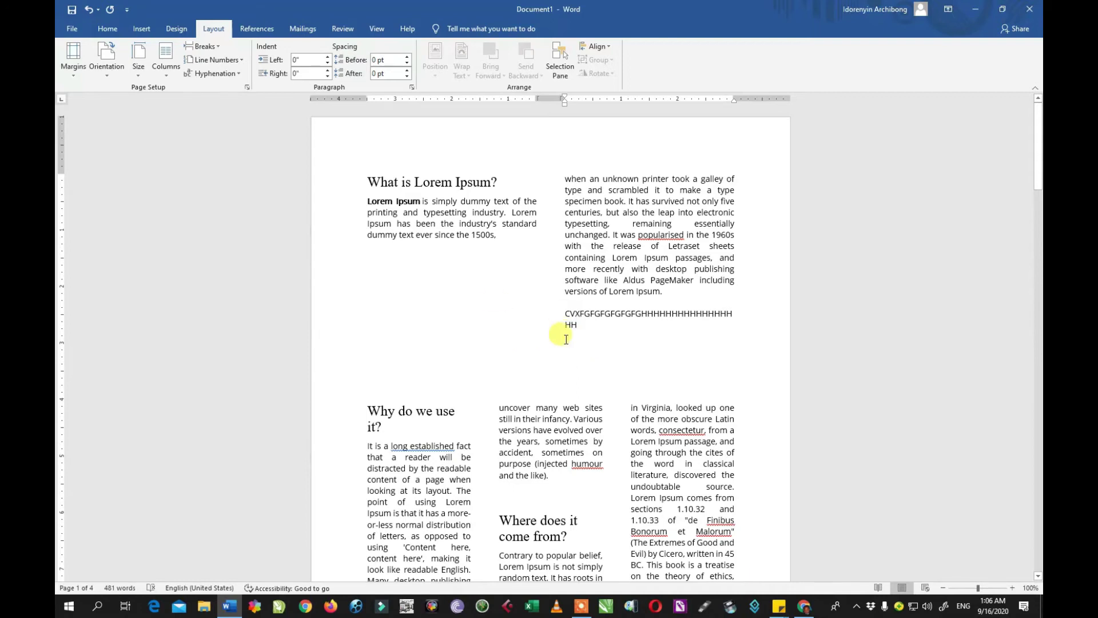
left_click(219, 48)
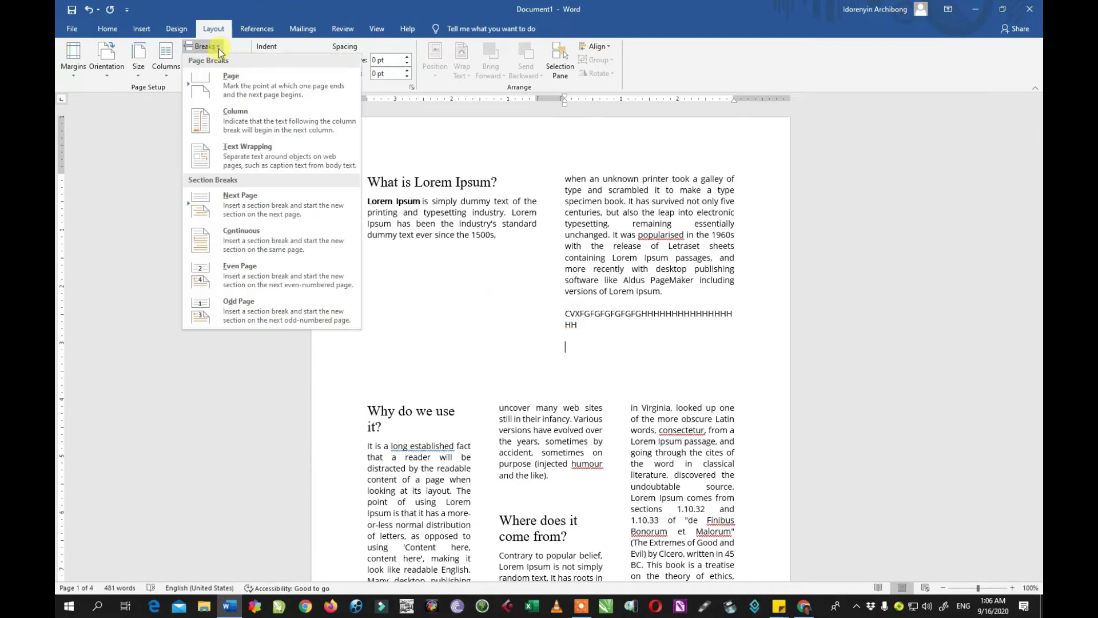
left_click(241, 239)
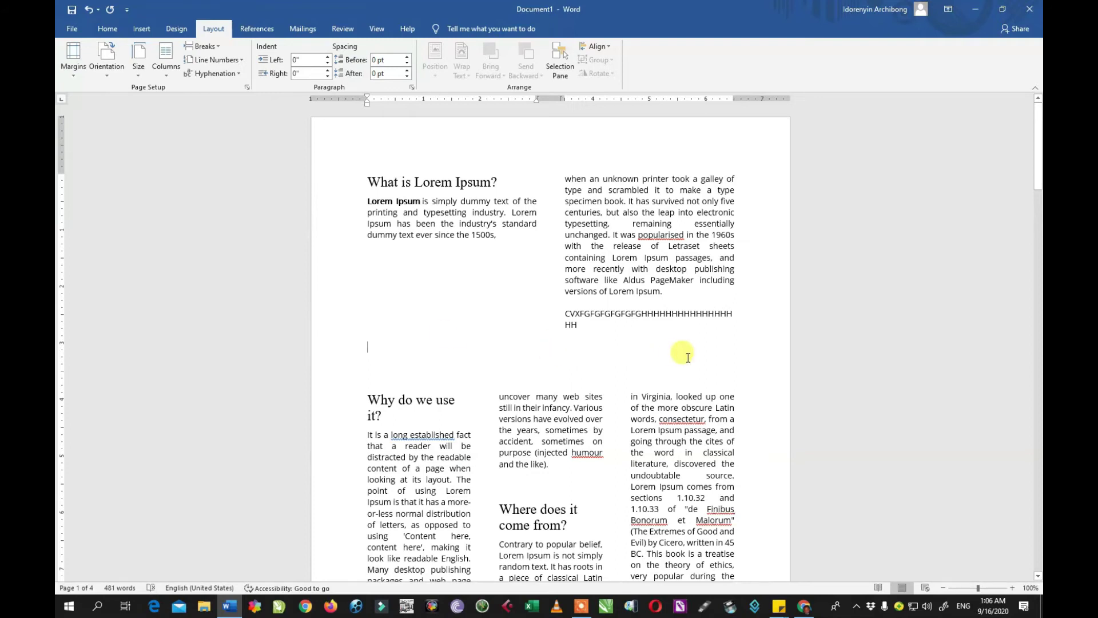
Fill the new section with repeated letters J and then H until the text flows into its second column
type("llllllllllllllllllllllllllllllllllllllll")
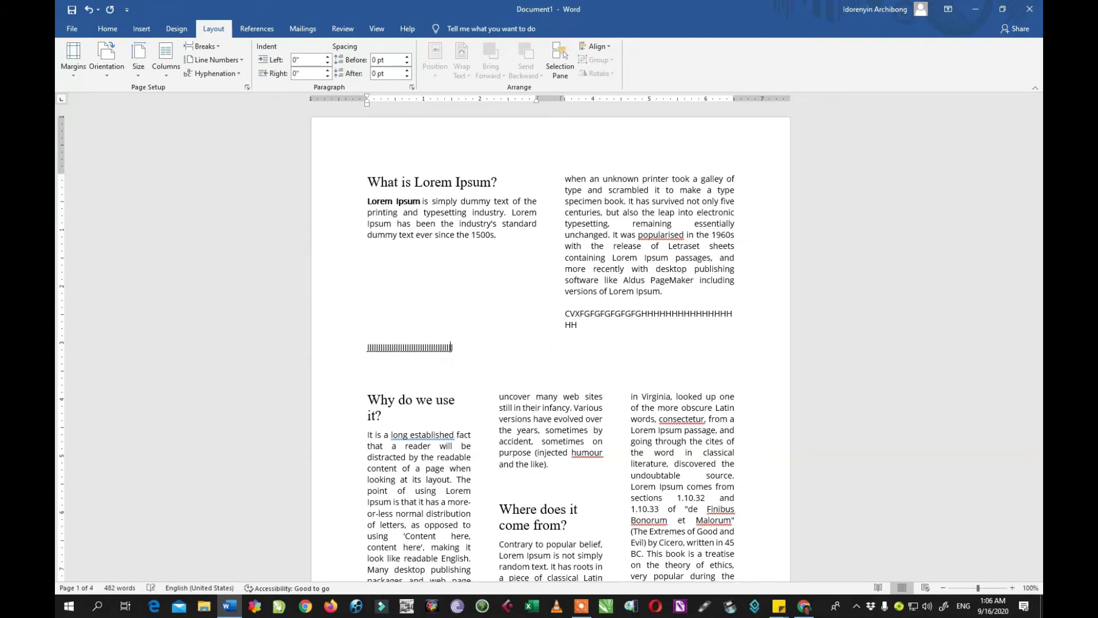
type("llllllllllllllllllllllllllllllllllllllllllllllllllllllllllllllll")
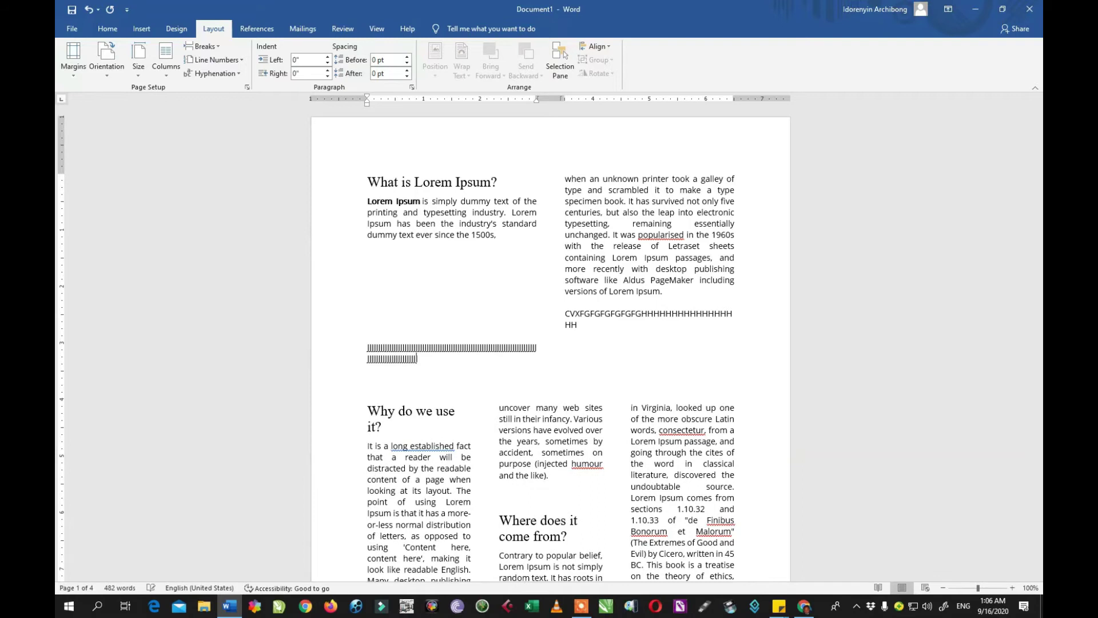
type("llllllllllllllllllllllllllllllllllllllllll")
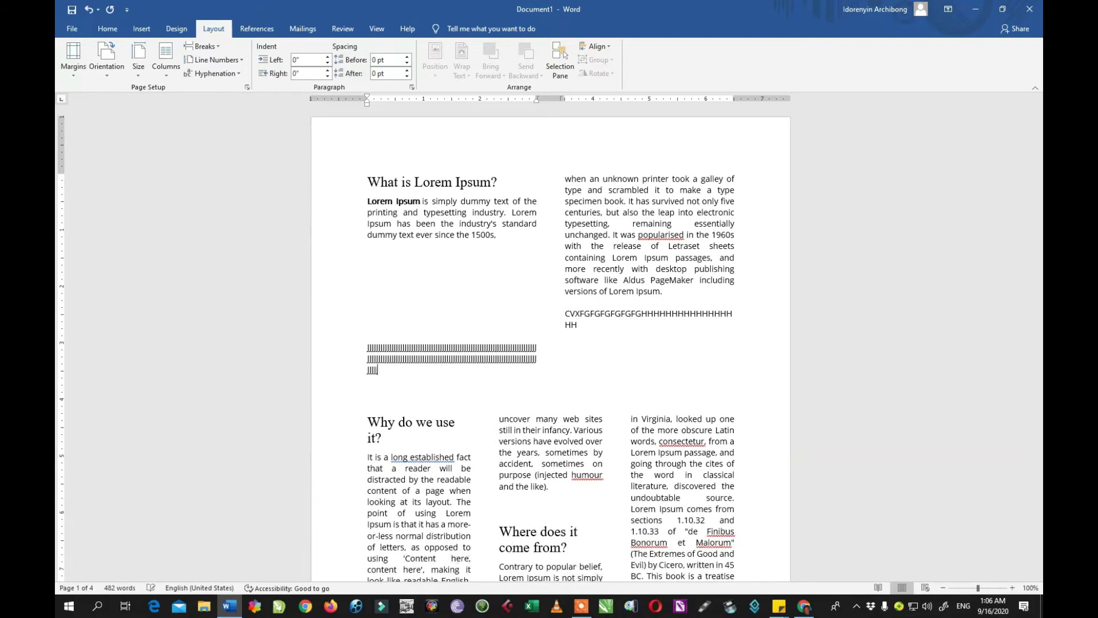
type("HGHHHHHHHHHHHHHHHHHHHHHHHHHHHHHHHHH")
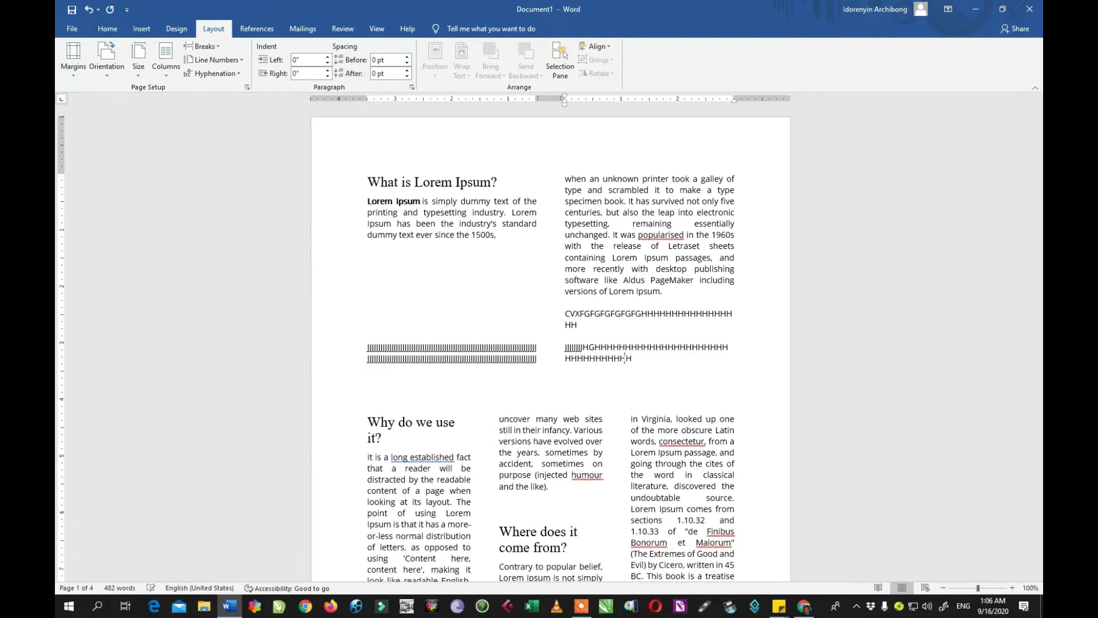
type("HHHHHGHHHHHHHHHHHHH")
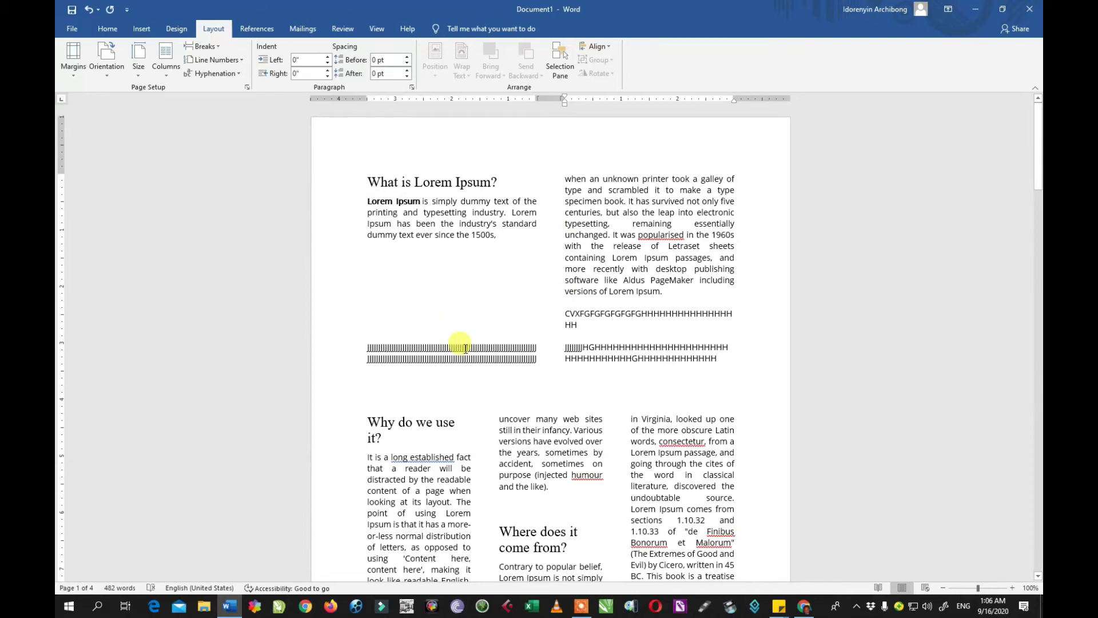
Format the filler lines of J and H letters in one column
left_click(217, 47)
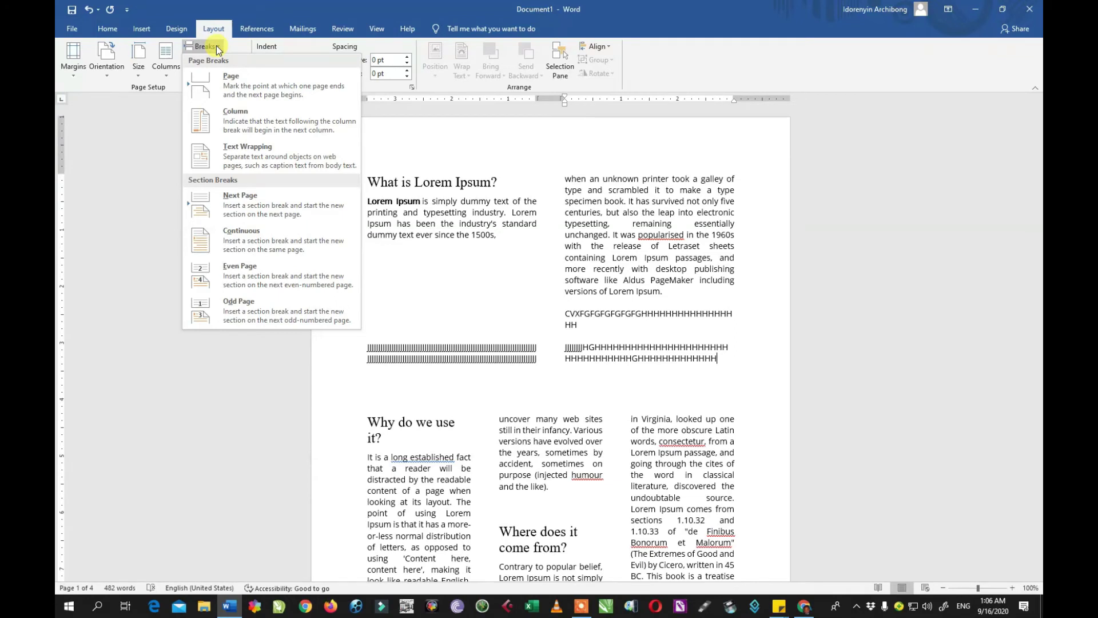
left_click_drag(738, 366, 448, 350)
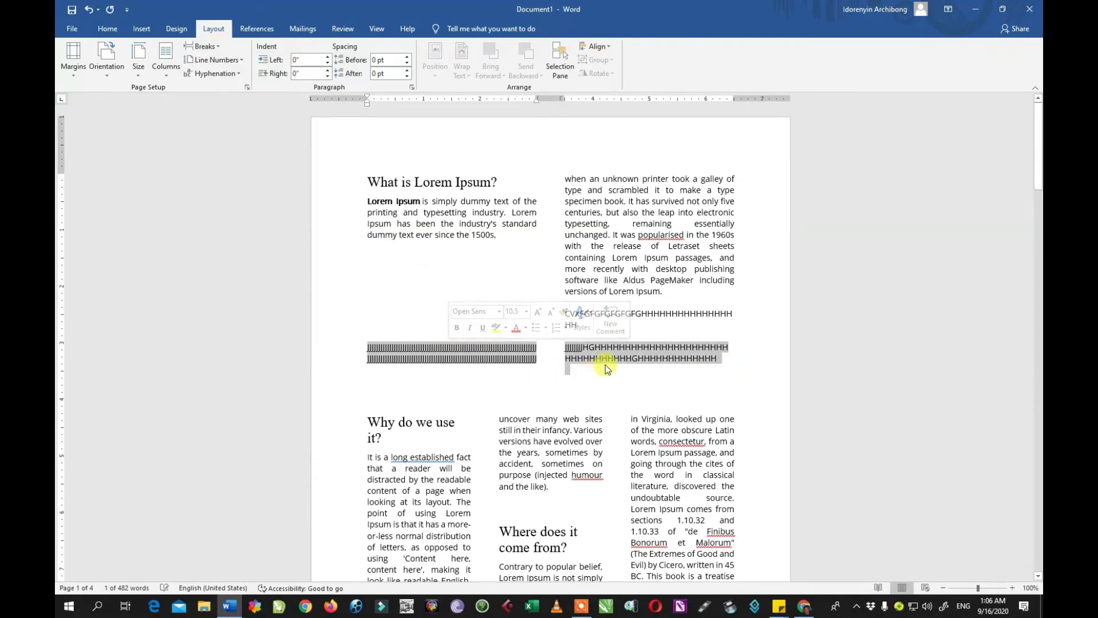
left_click(167, 71)
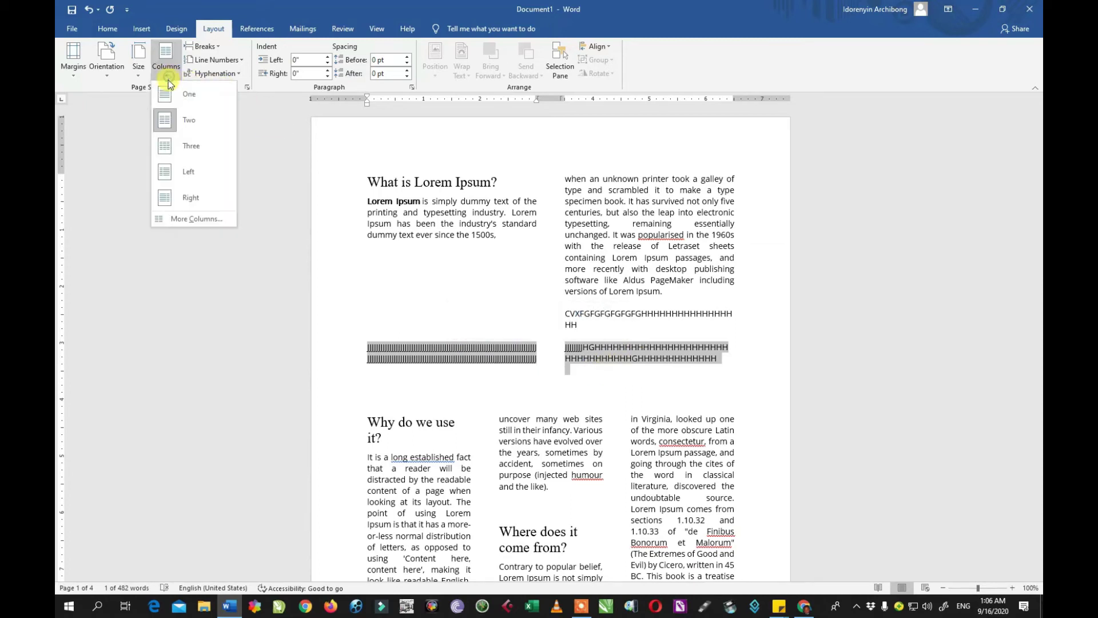
left_click(185, 102)
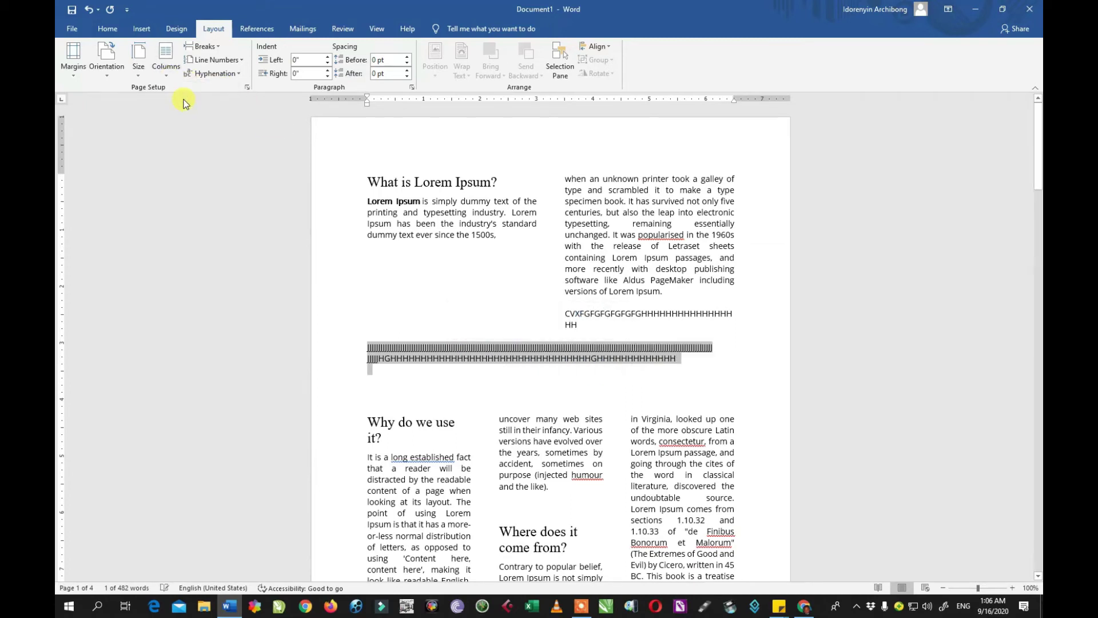
left_click(696, 369)
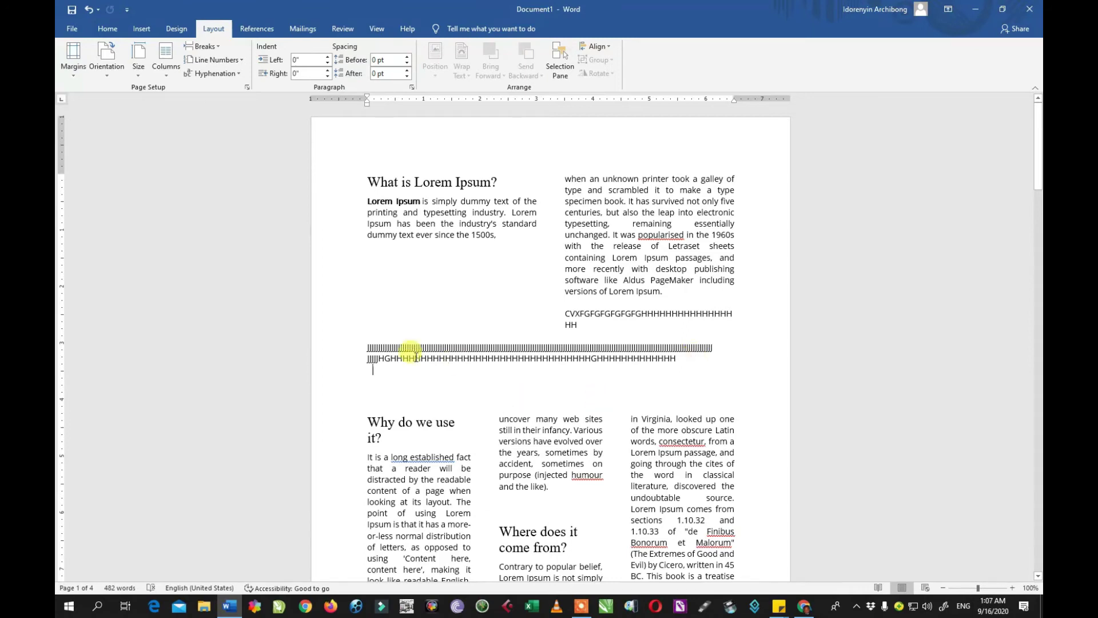
Examine the different column layouts on the first page down to the start of the second page
scroll(539, 444, "down", 2)
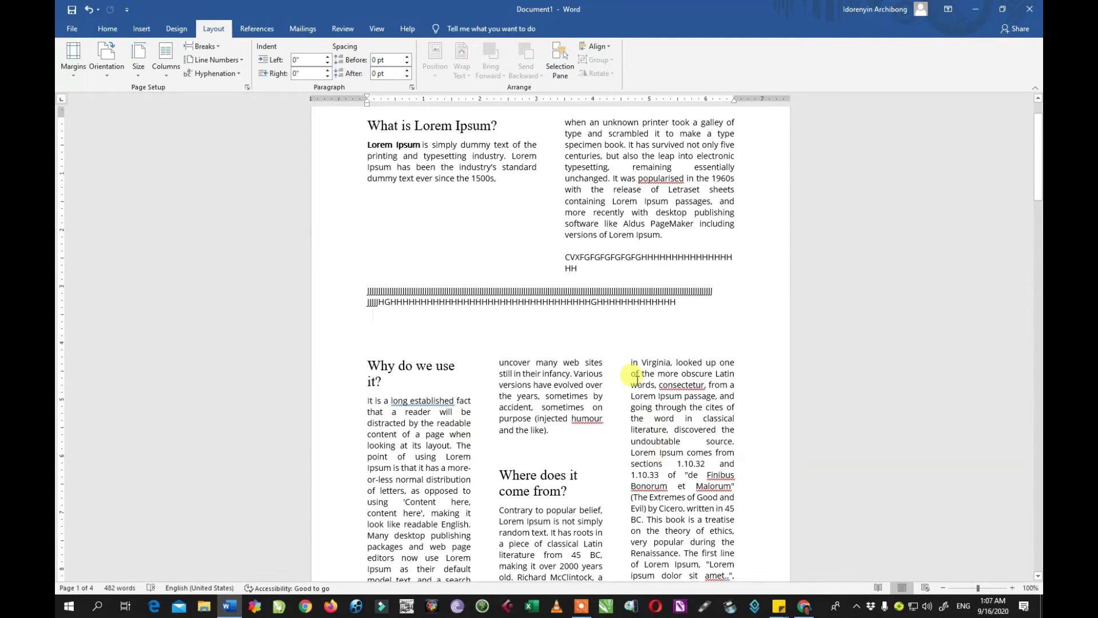
scroll(621, 363, "up", 2)
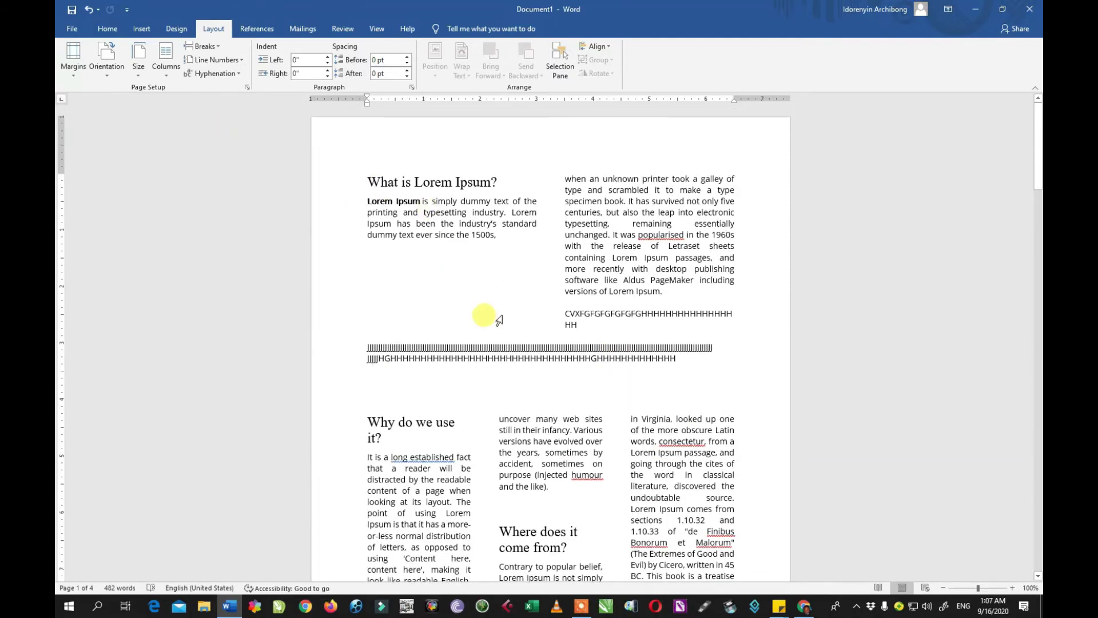
scroll(506, 320, "down", 3)
scroll(511, 329, "up", 2)
scroll(514, 330, "down", 15)
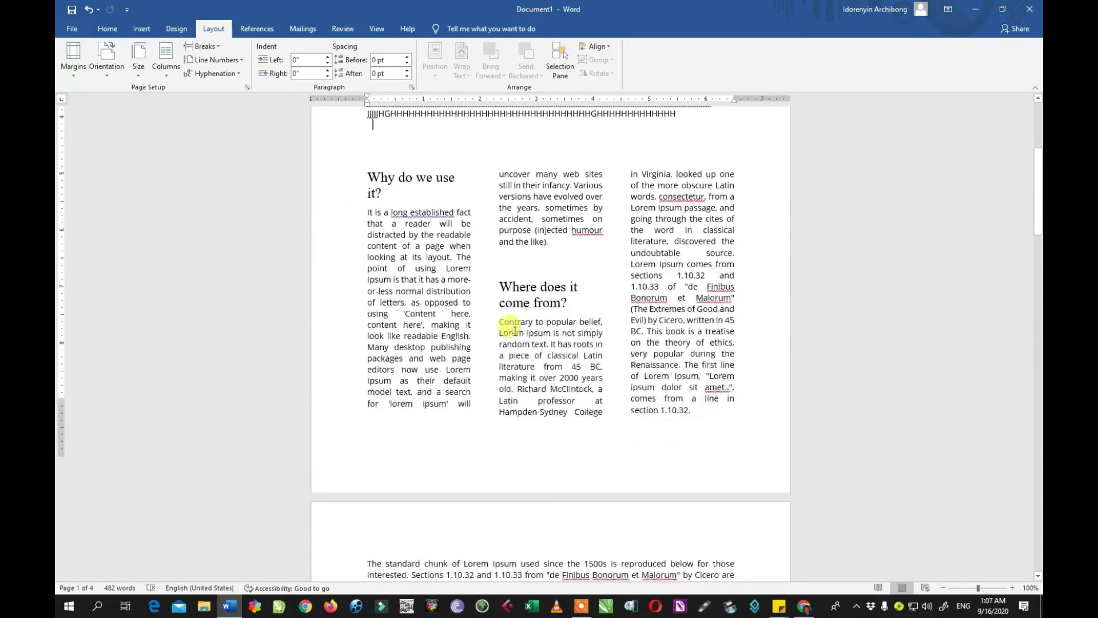
scroll(515, 321, "up", 2)
scroll(515, 321, "up", 15)
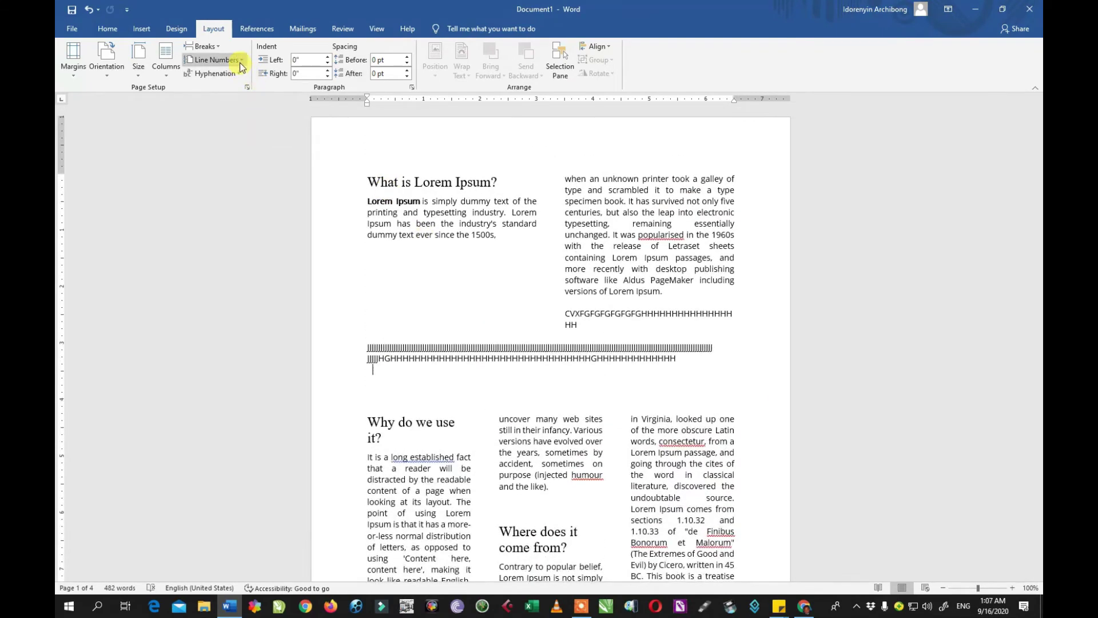
Try continuous line numbering on the single-column filler section, and undo it
left_click(239, 63)
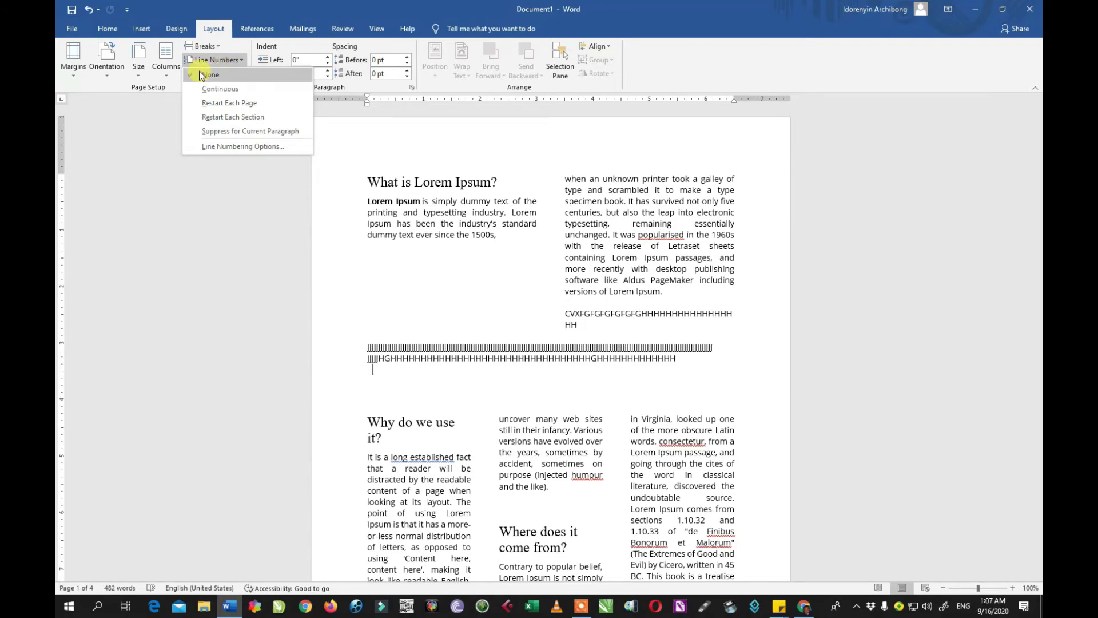
left_click(201, 88)
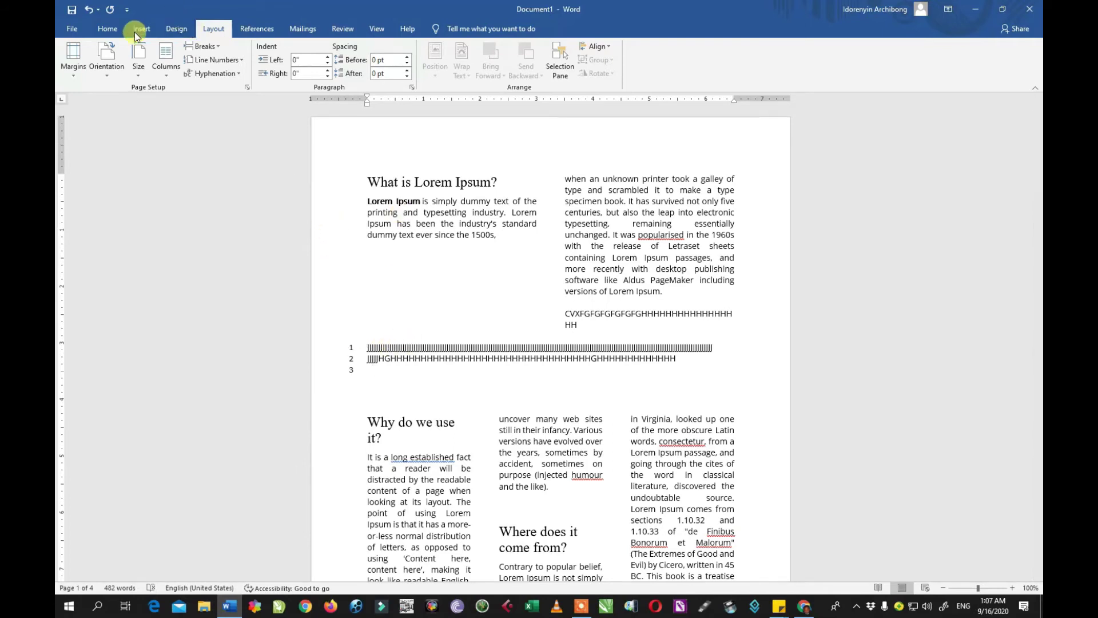
left_click(89, 9)
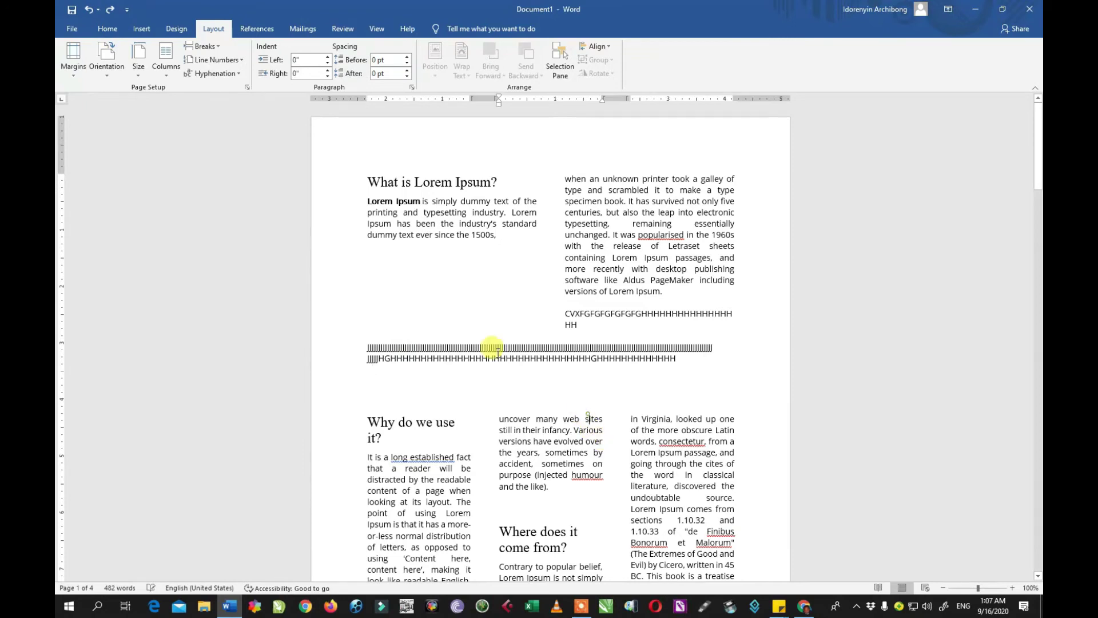
Try continuous line numbering on the text from "What is Lorem Ipsum?" into "Where does it come from?", review both pages, and remove it
left_click_drag(362, 180, 606, 528)
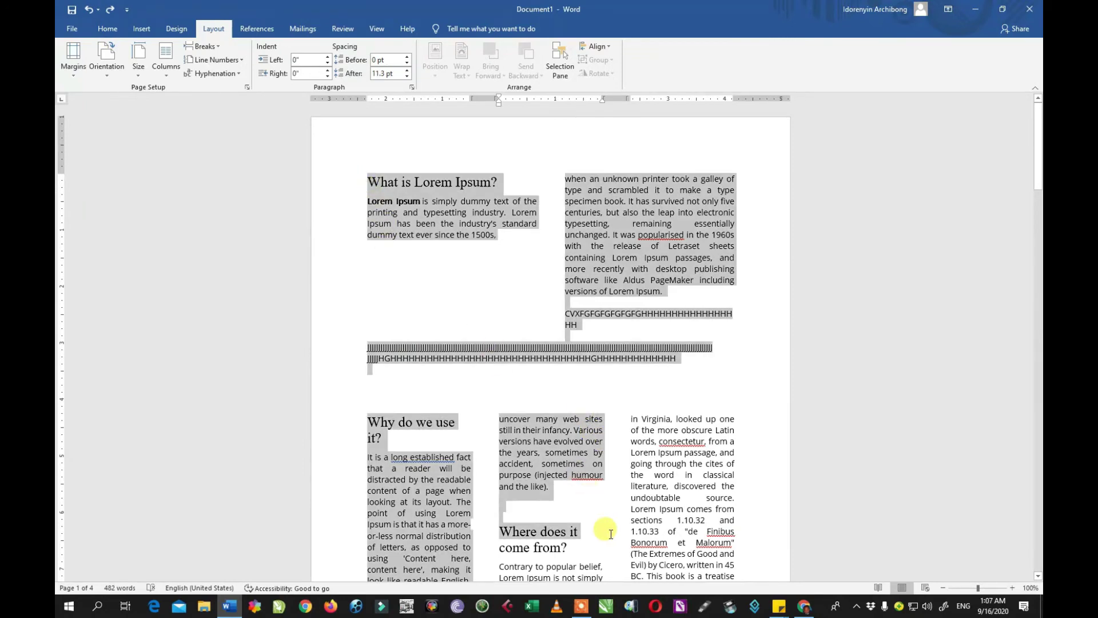
left_click(221, 61)
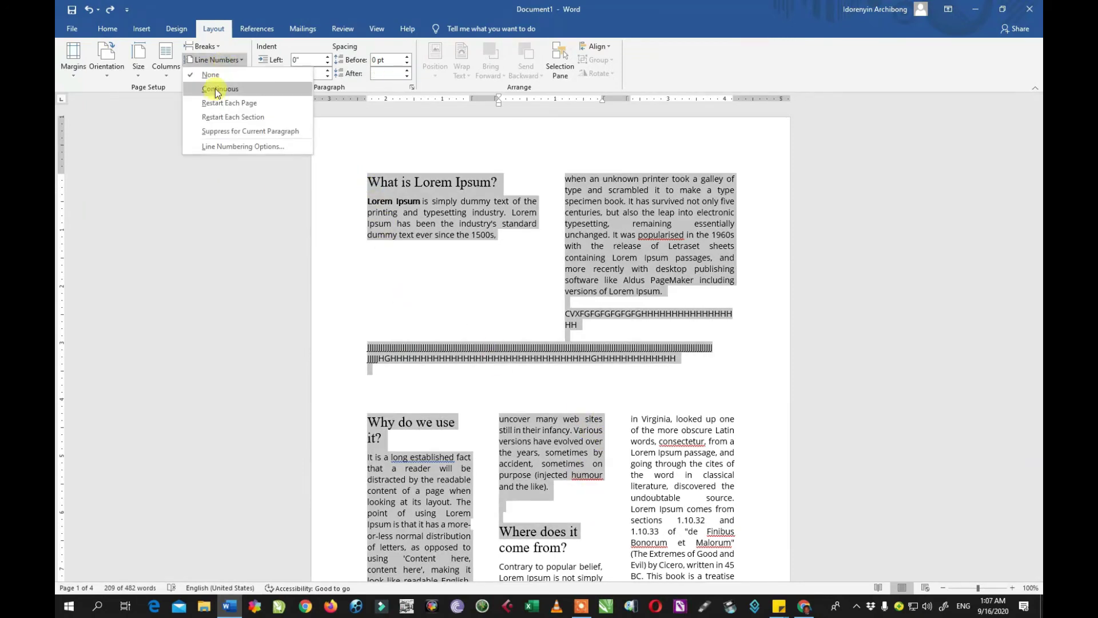
left_click(215, 88)
scroll(588, 303, "down", 8)
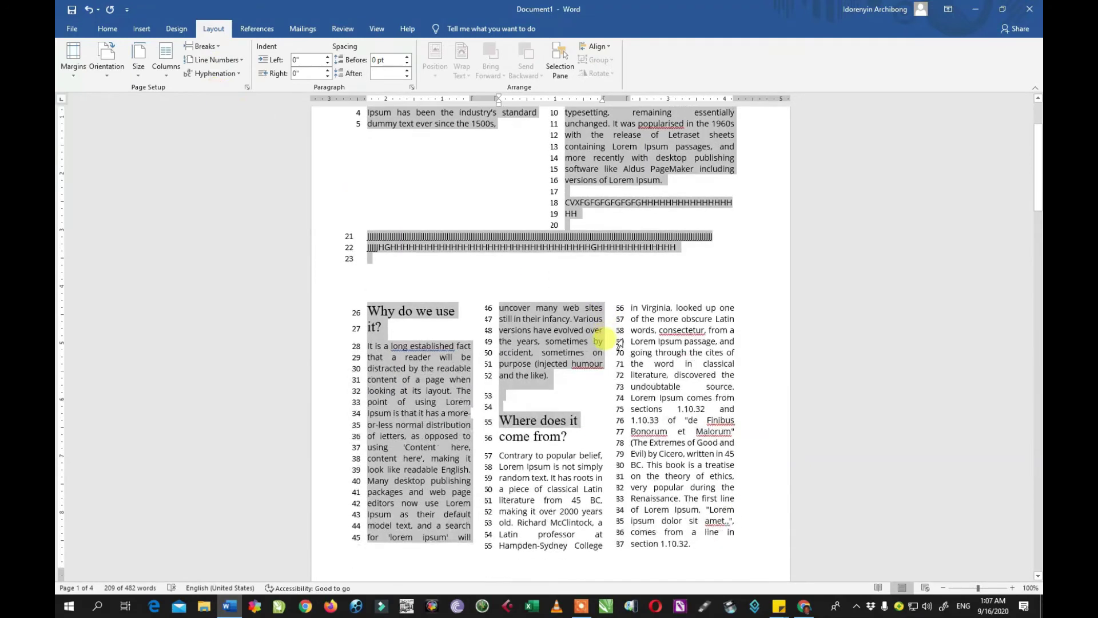
scroll(606, 342, "down", 3)
scroll(612, 343, "up", 11)
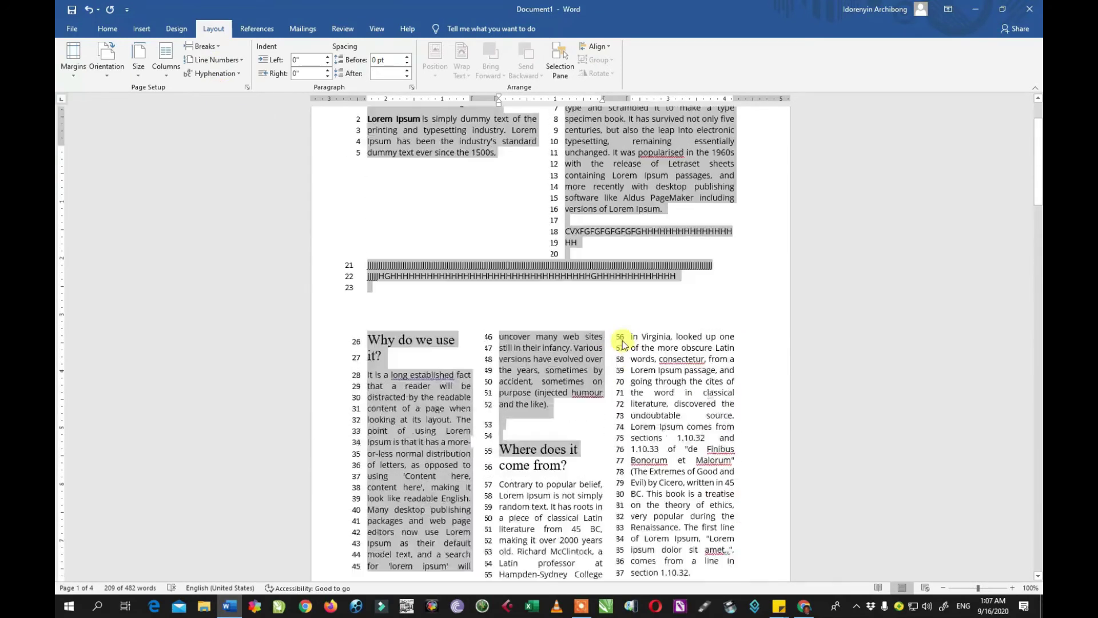
scroll(624, 343, "down", 14)
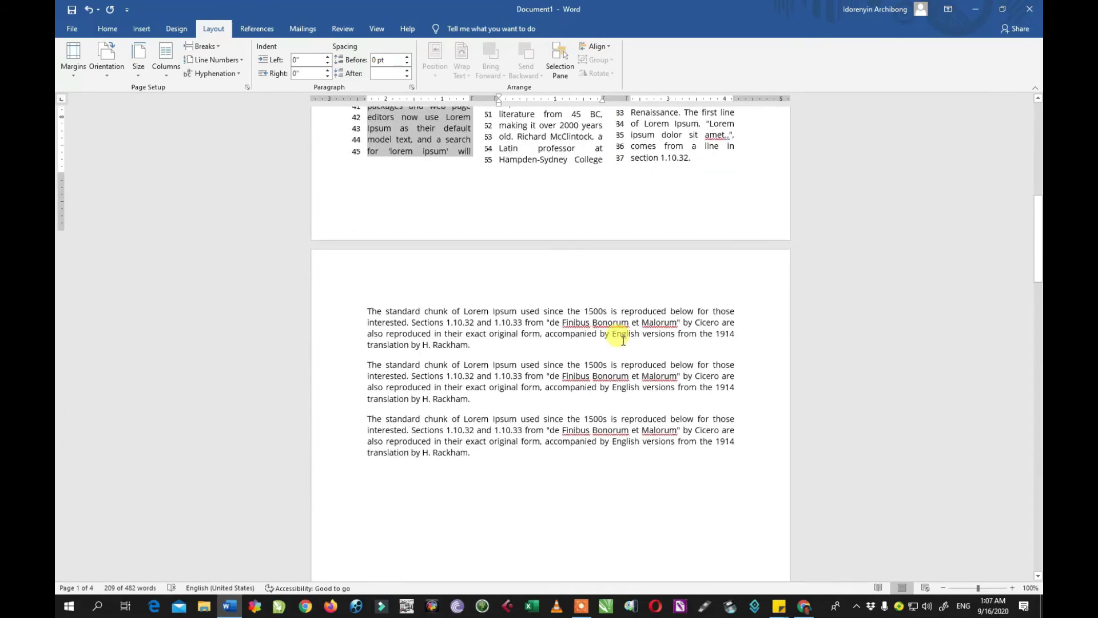
scroll(620, 345, "up", 8)
scroll(622, 341, "up", 7)
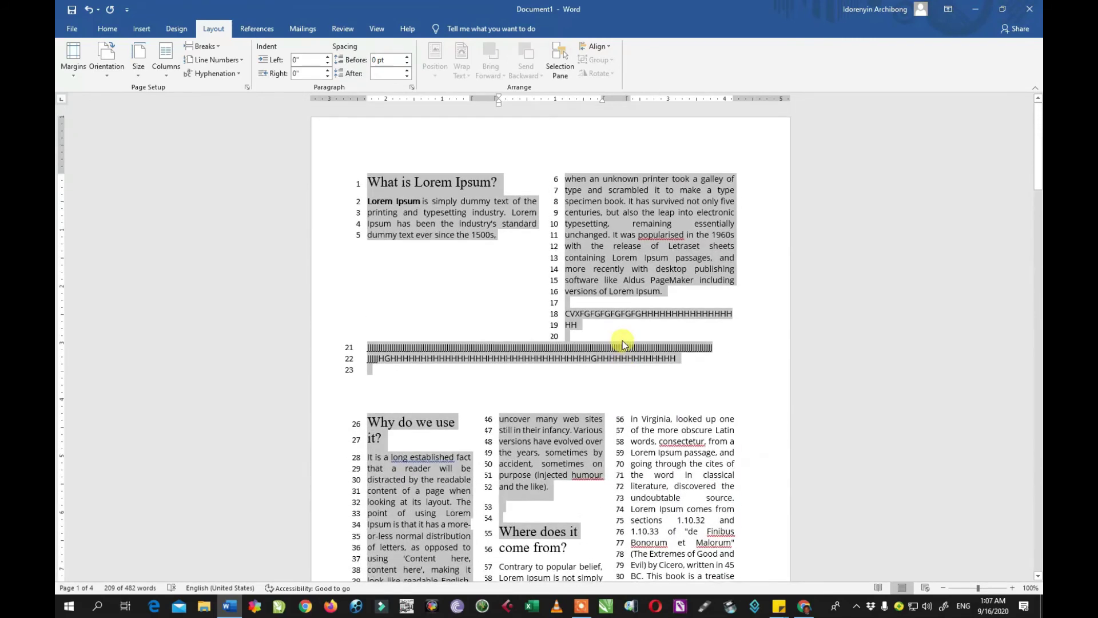
left_click(217, 60)
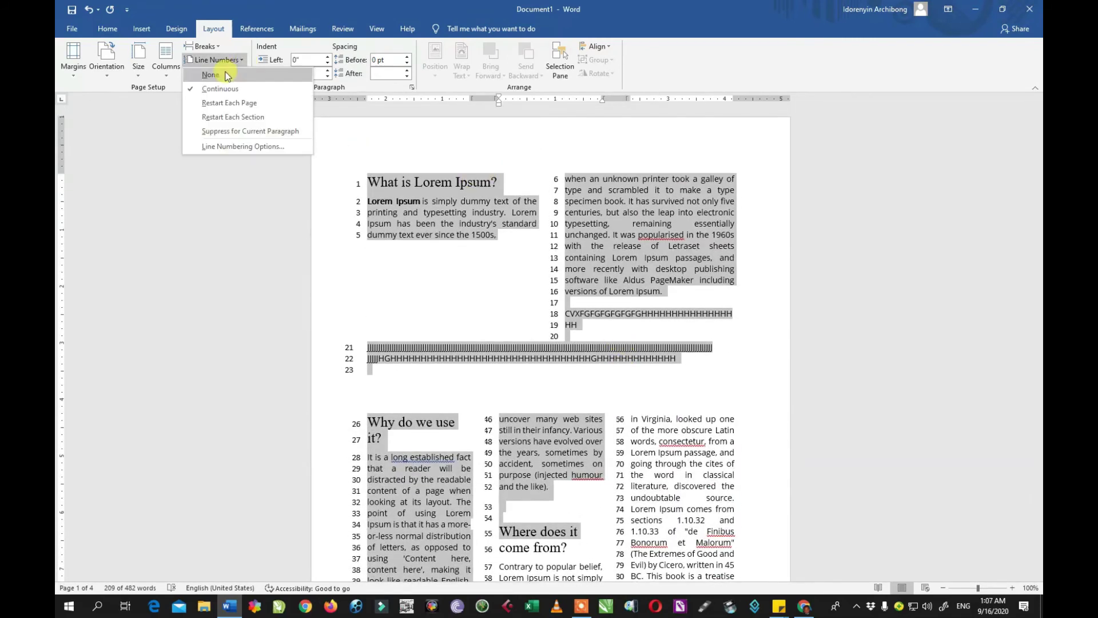
left_click(224, 76)
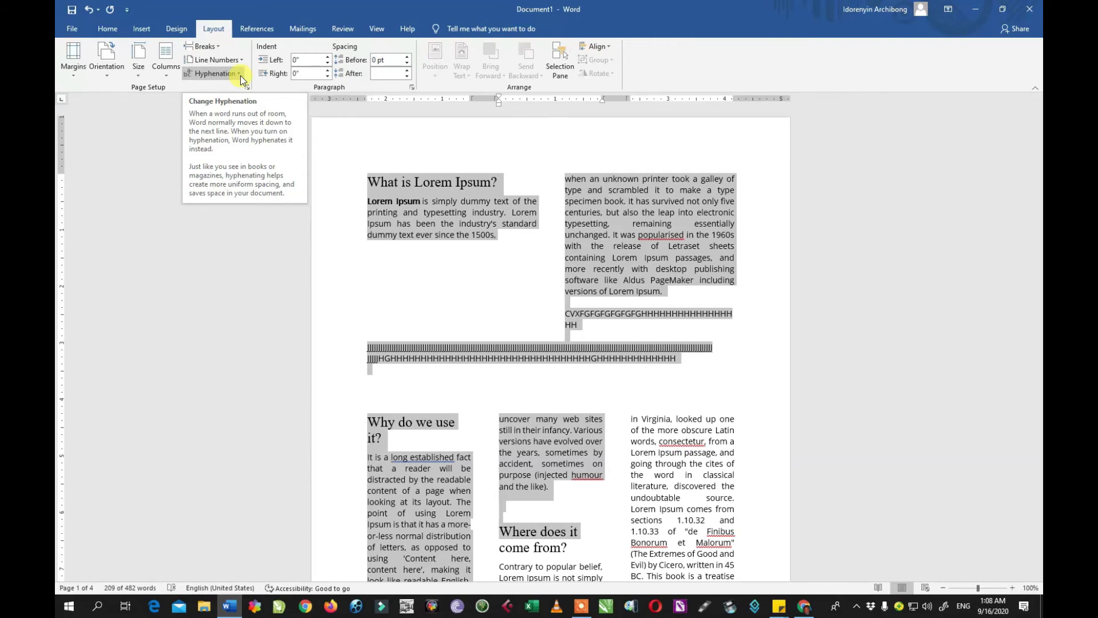
Turn on automatic hyphenation and check the text down to the second page
left_click(239, 74)
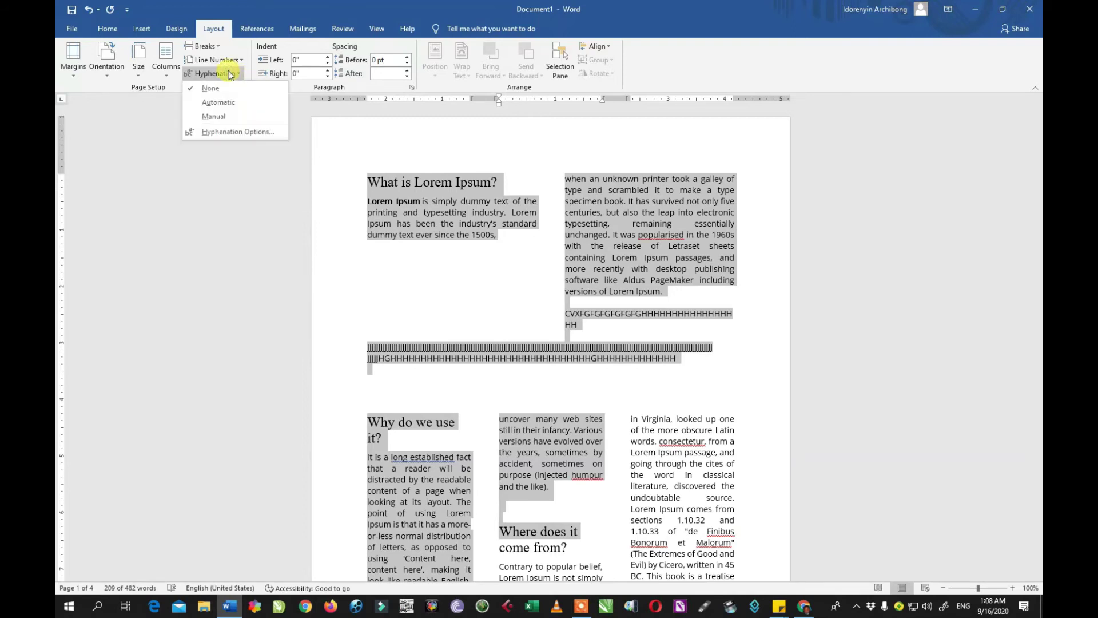
left_click(217, 108)
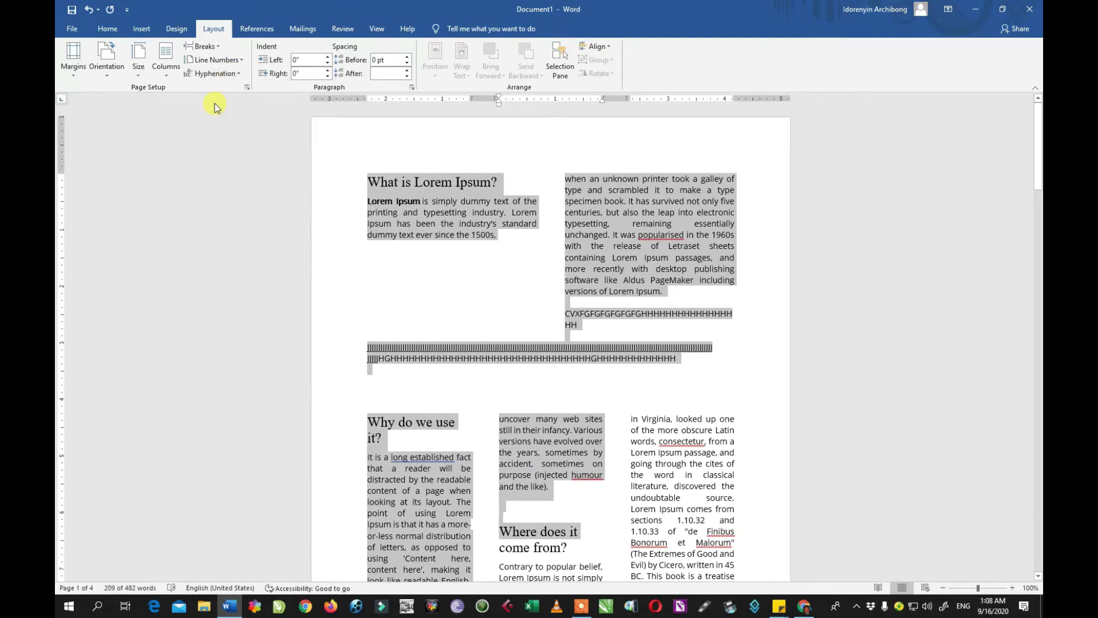
left_click(554, 336)
scroll(581, 399, "down", 2)
scroll(581, 398, "down", 10)
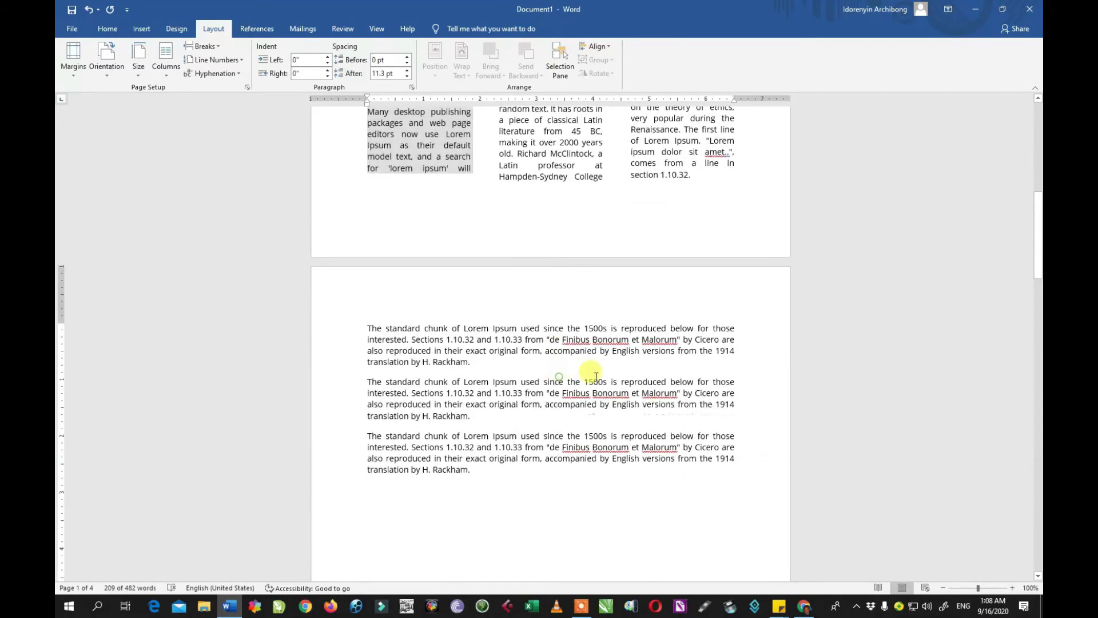
Reapply automatic hyphenation with the three identical paragraphs on the second page selected
left_click(558, 380)
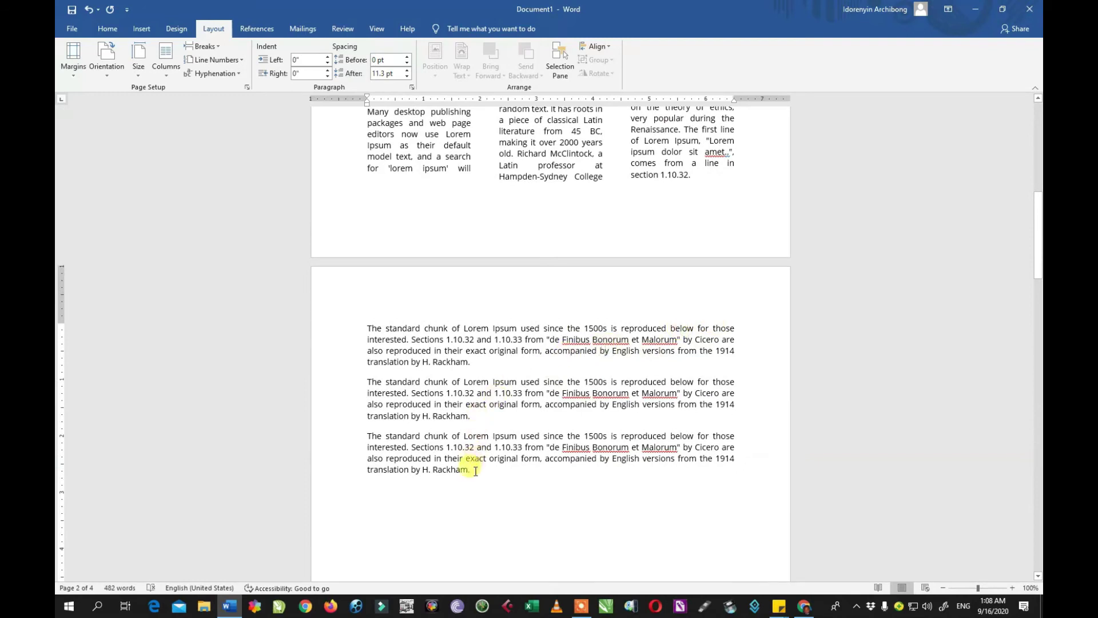
left_click_drag(474, 473, 360, 327)
left_click(229, 75)
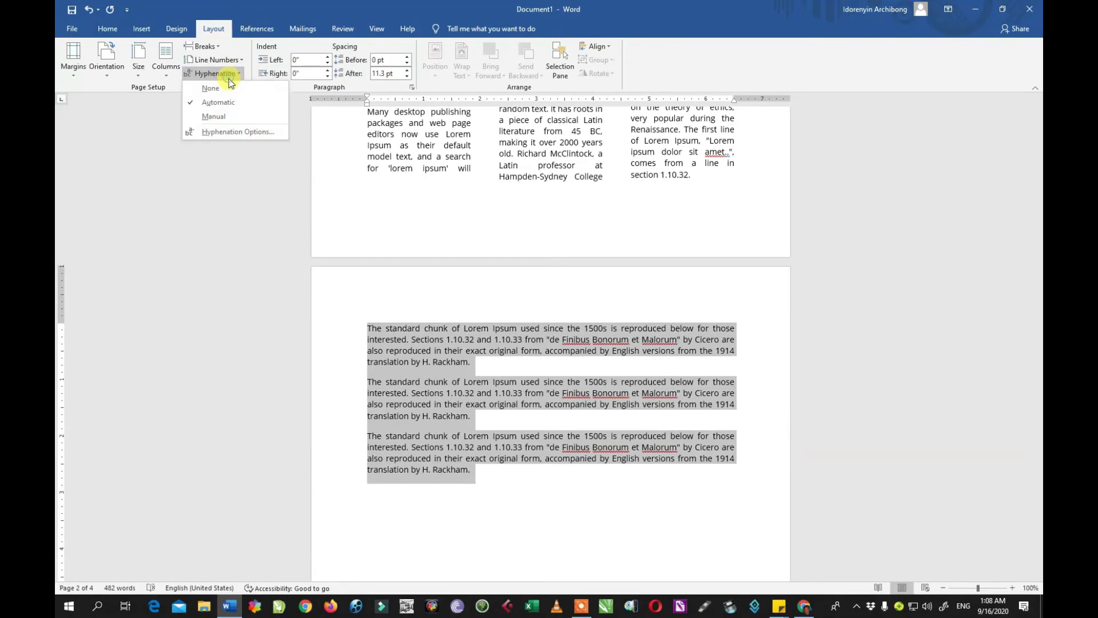
left_click(224, 102)
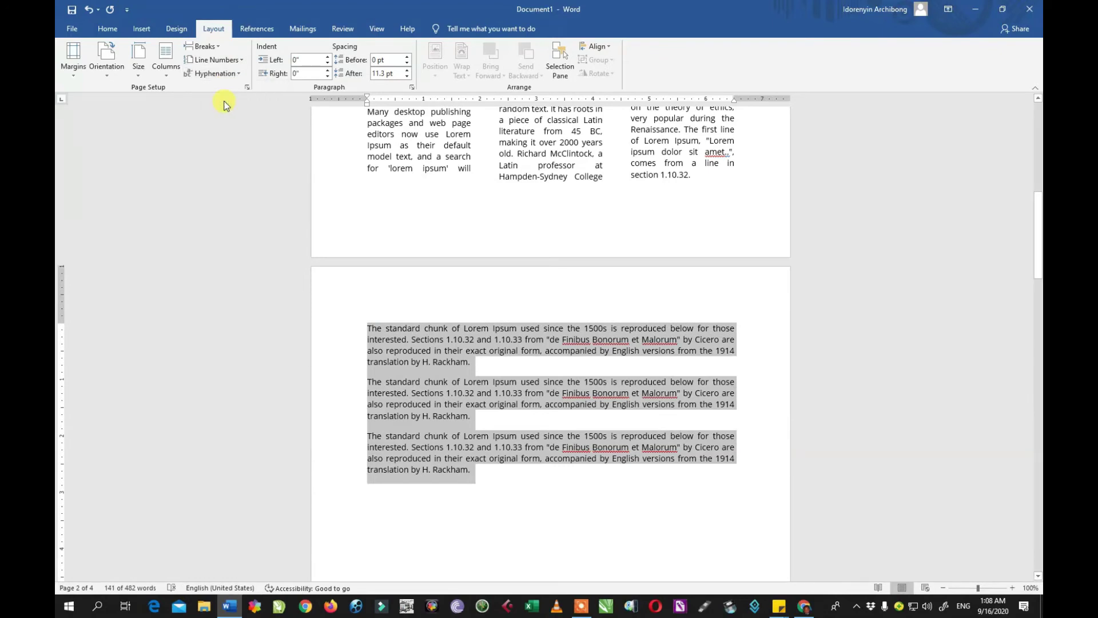
left_click(215, 73)
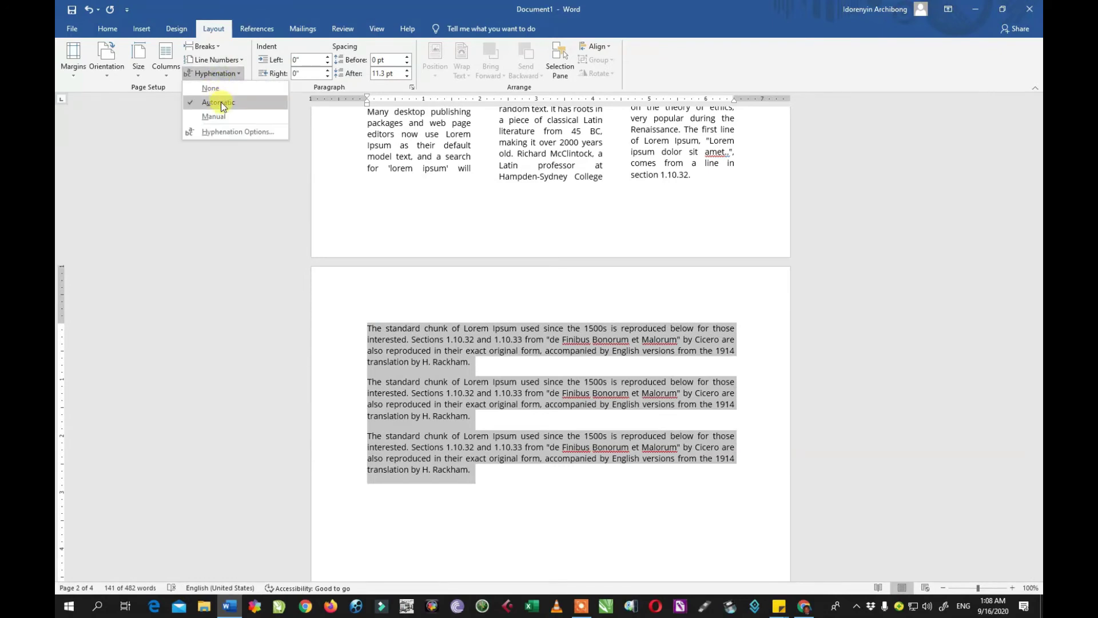
left_click(220, 102)
left_click(516, 328)
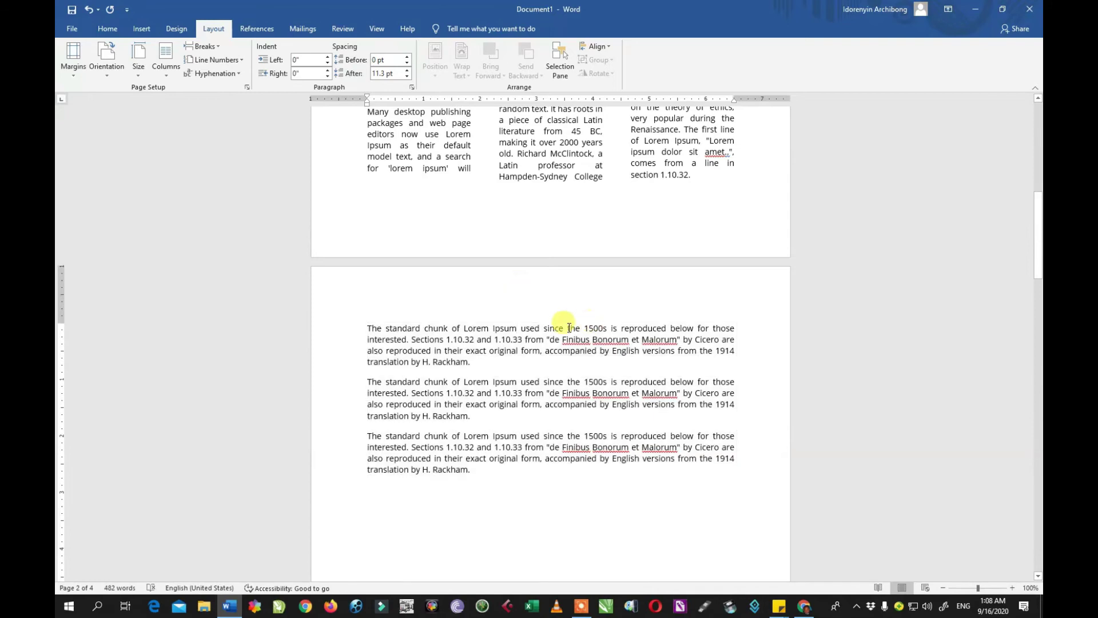
Replace the entire document content with a single paragraph beginning "The standard chunk of Lorem Ipsum used since the 1500s"
scroll(558, 326, "up", 1)
scroll(561, 328, "up", 1)
key("ctrl+a")
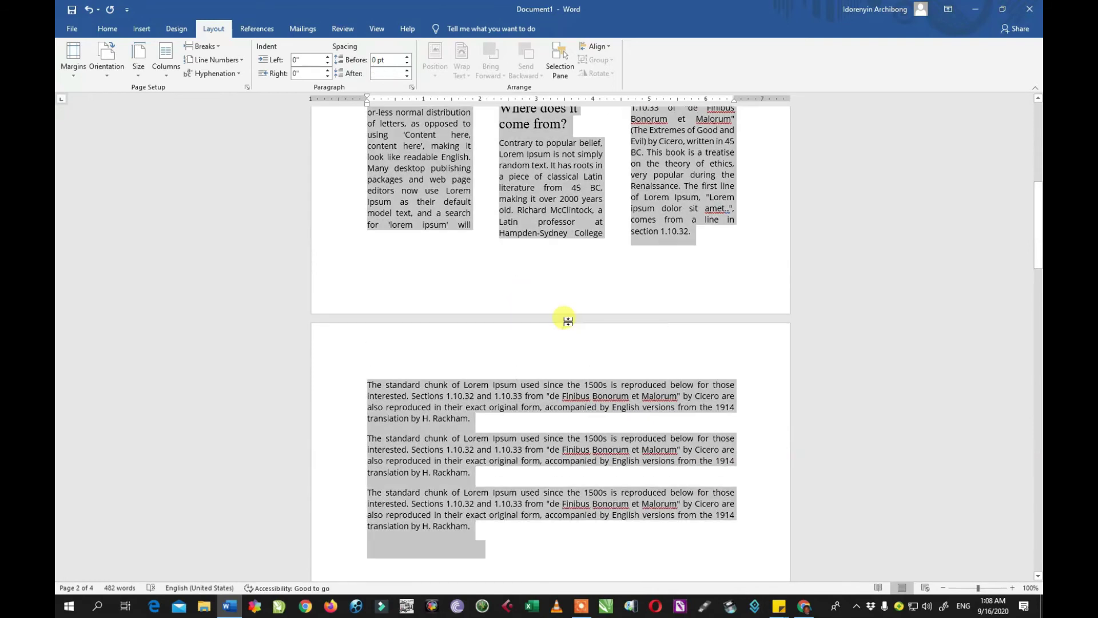
key("Delete")
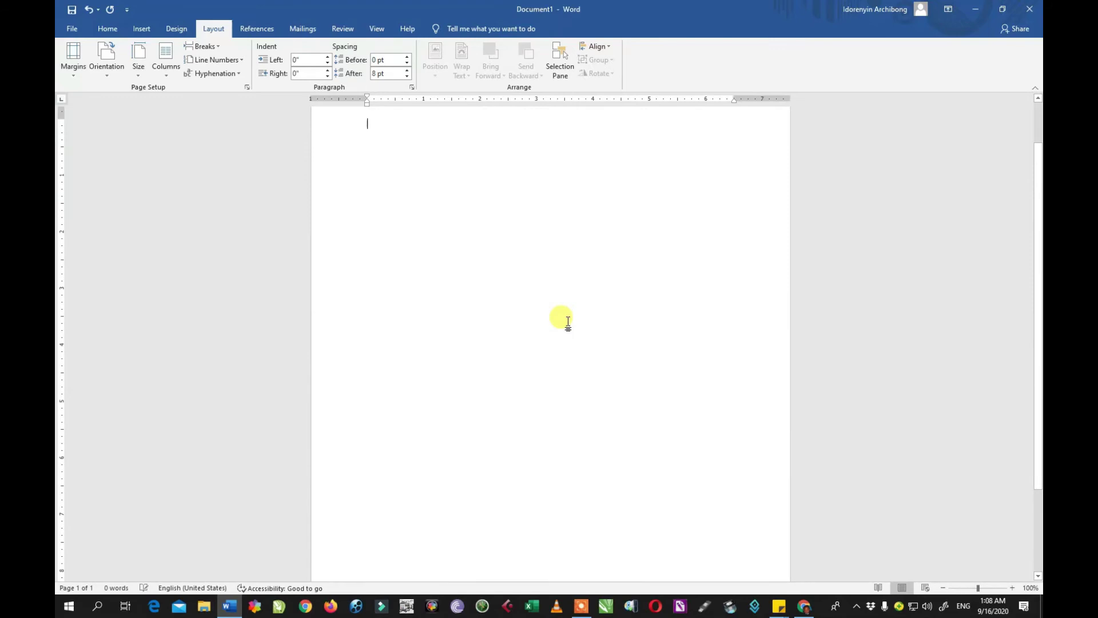
type("The standard chunk of Lorem Ipsum used since the 1500s is reproduced below for those interested. Sections 1.10.32 and 1.10.33 from \"de Finibus Bonorum et Malorum\" by Cicero are also reproduced in their exact original form, accompanied by English versions from the 1914 translation by H. Rackham.")
scroll(567, 323, "up", 2)
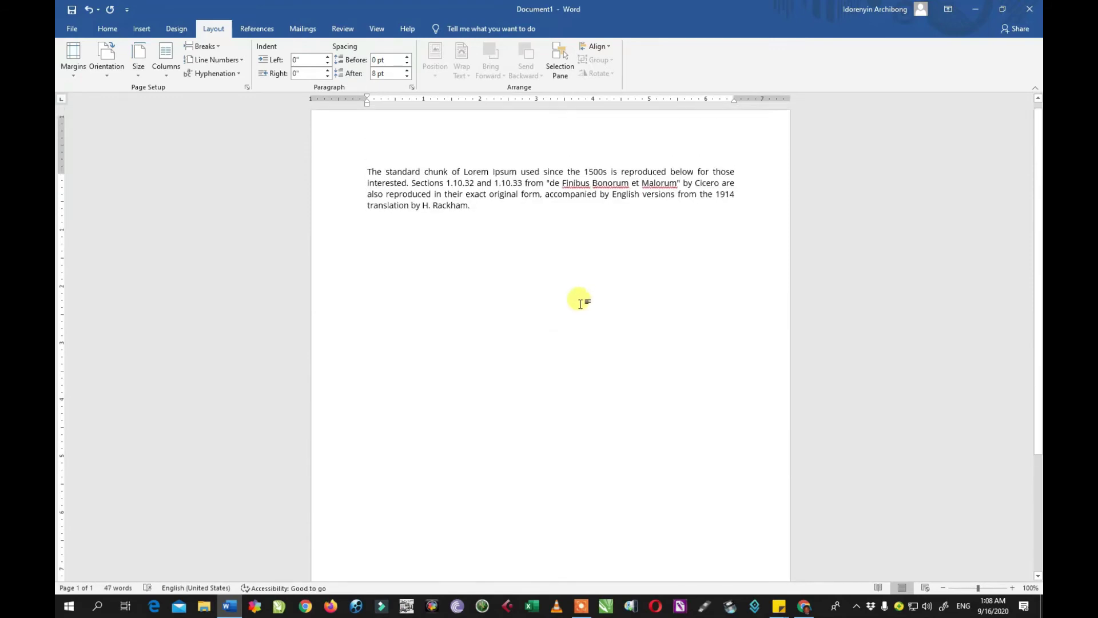
left_click(230, 606)
left_click(231, 607)
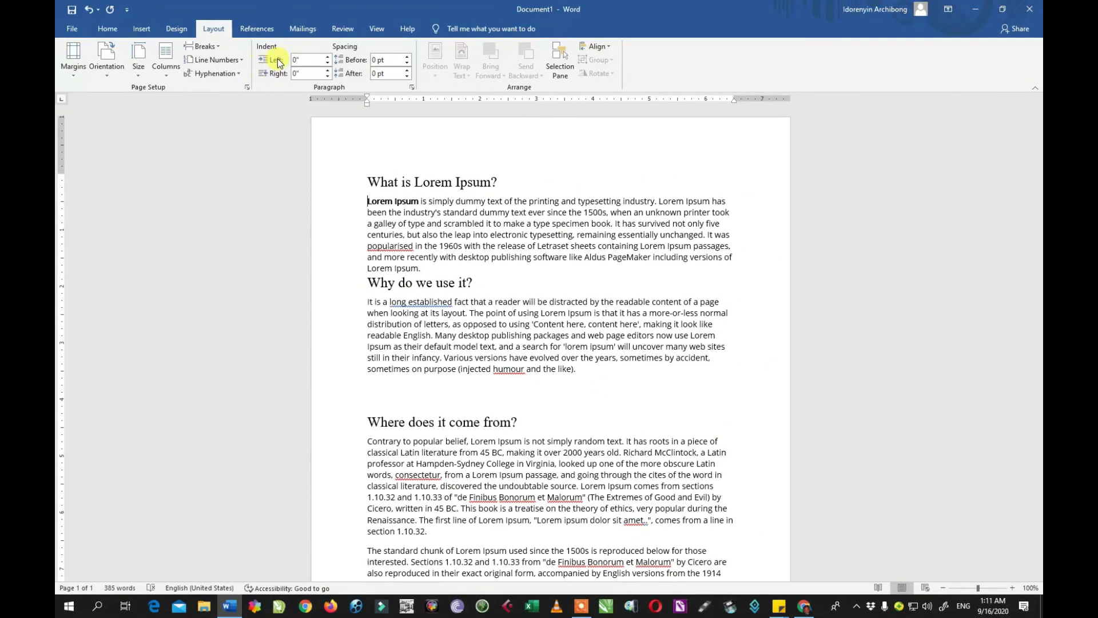
Increase the left indent of the paragraph under "What is Lorem Ipsum?" in small increments past 0.8 inches
left_click(327, 57)
left_click(327, 57)
left_click(327, 57)
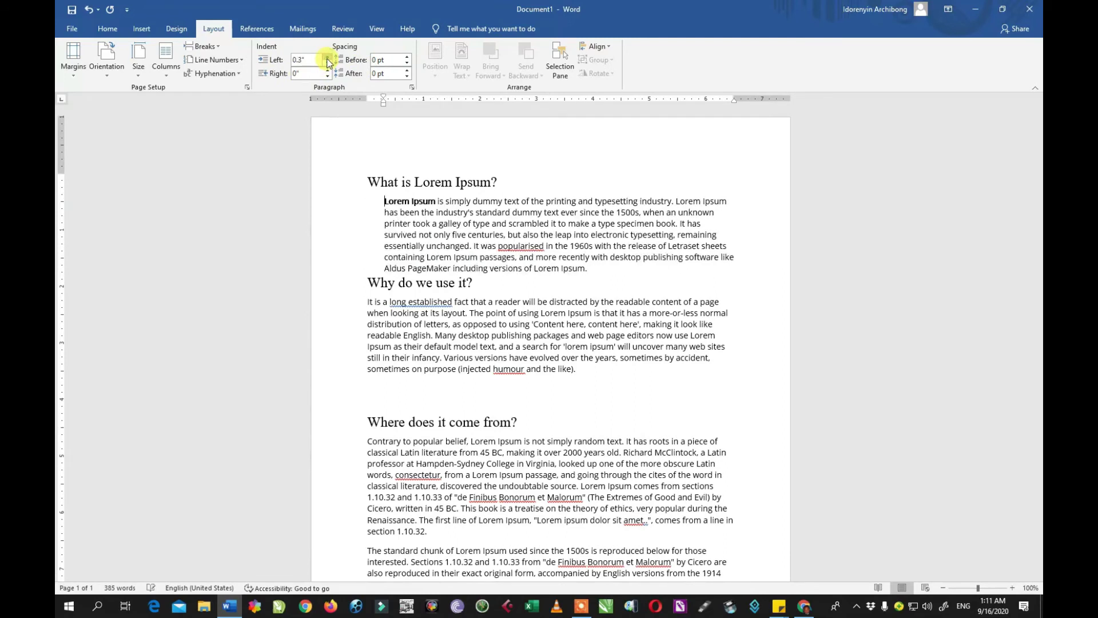
left_click(327, 57)
left_click(327, 57)
left_click(327, 57)
left_click(327, 57)
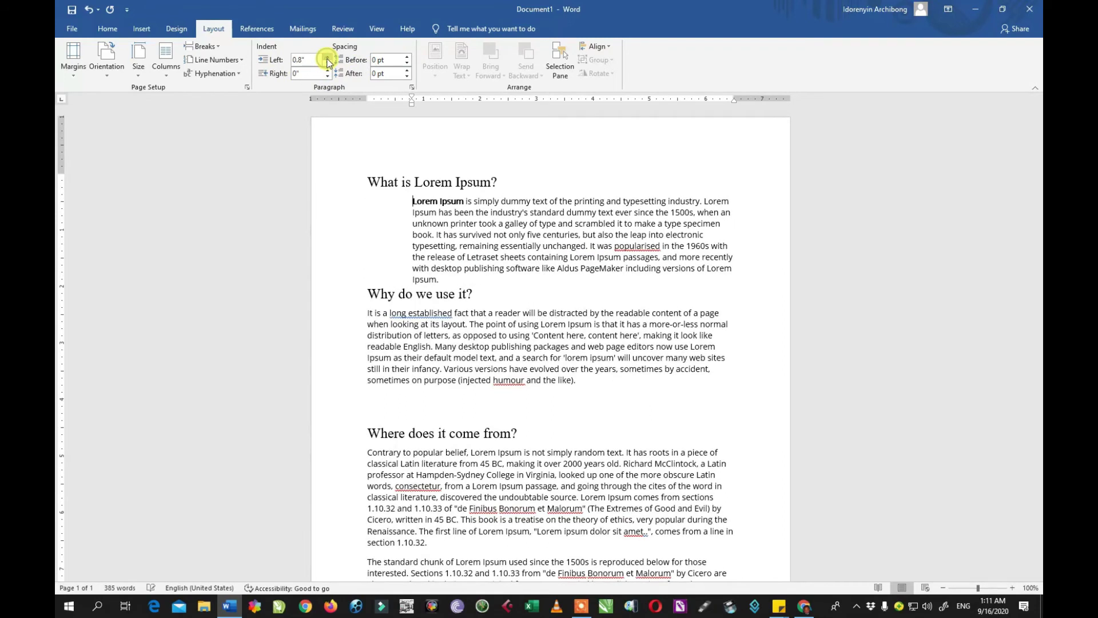
left_click(327, 57)
left_click(327, 57)
left_click(327, 57)
Reduce the left indent of the paragraph under "What is Lorem Ipsum?" to 0.1 inches
double_click(327, 64)
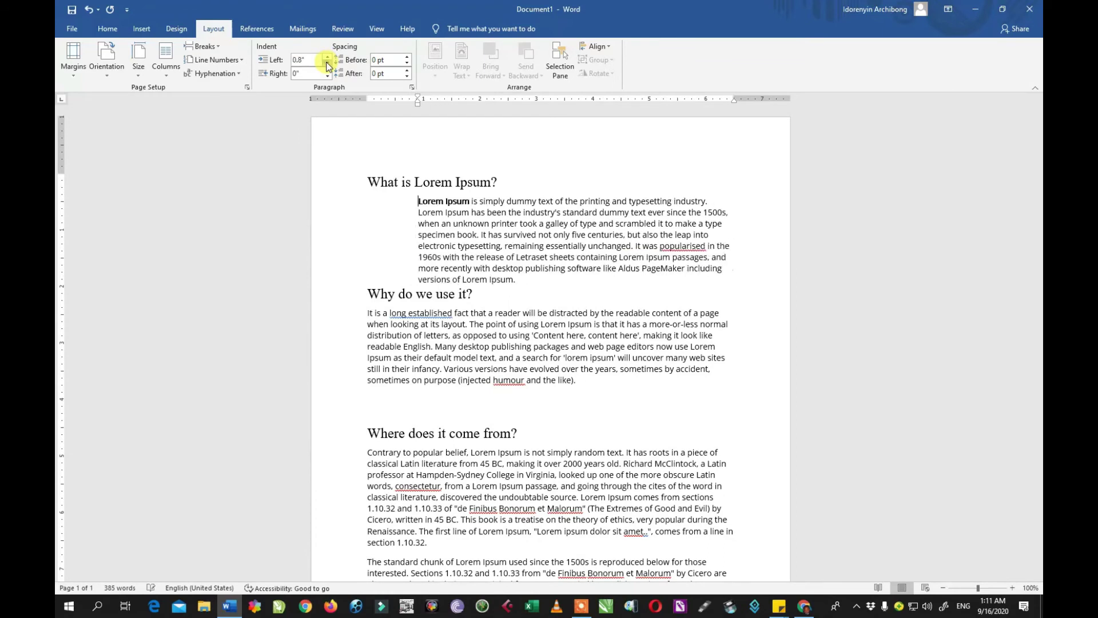
double_click(327, 64)
left_click(327, 64)
double_click(327, 64)
double_click(327, 64)
left_click(327, 64)
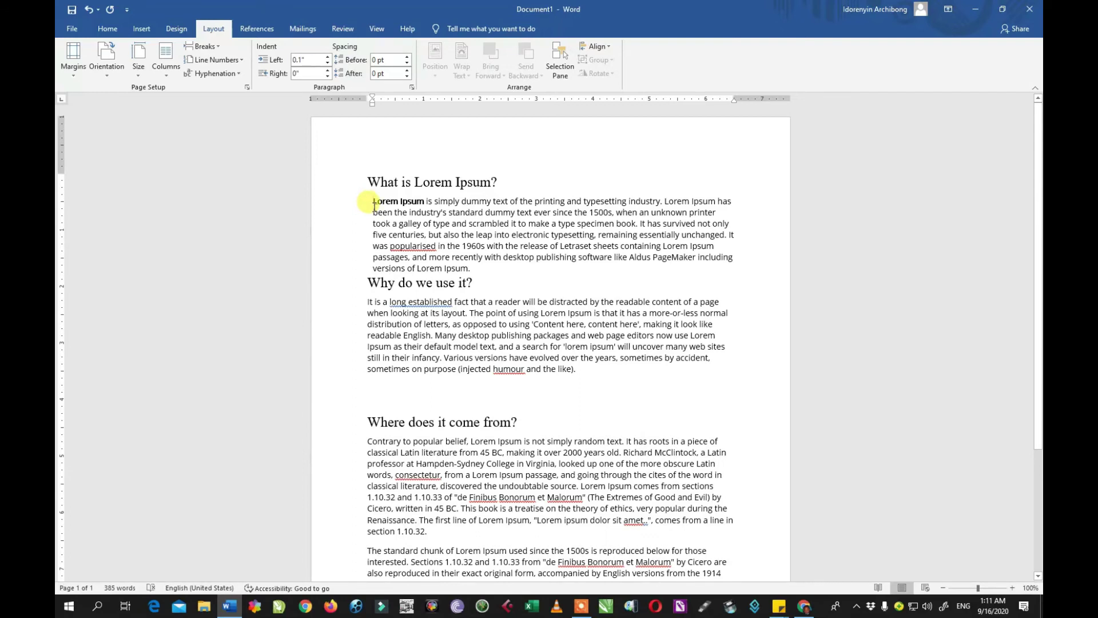
Try left indents of 0.1 and -0.1 inches on the first body paragraph, and return it to 0 inches
left_click(328, 64)
left_click(328, 60)
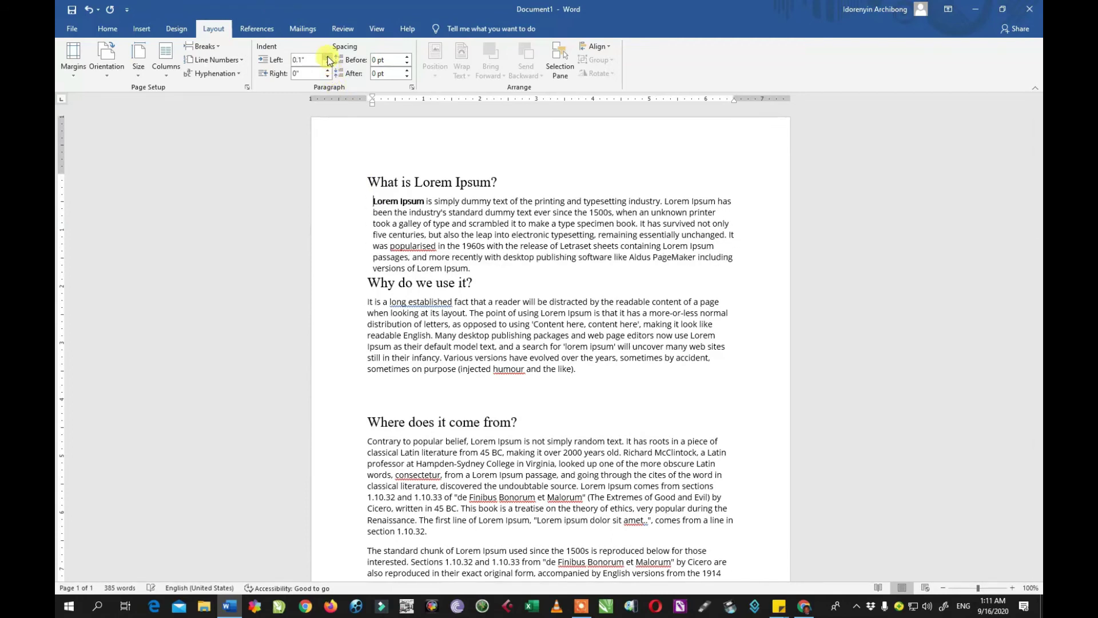
left_click(328, 64)
left_click(328, 60)
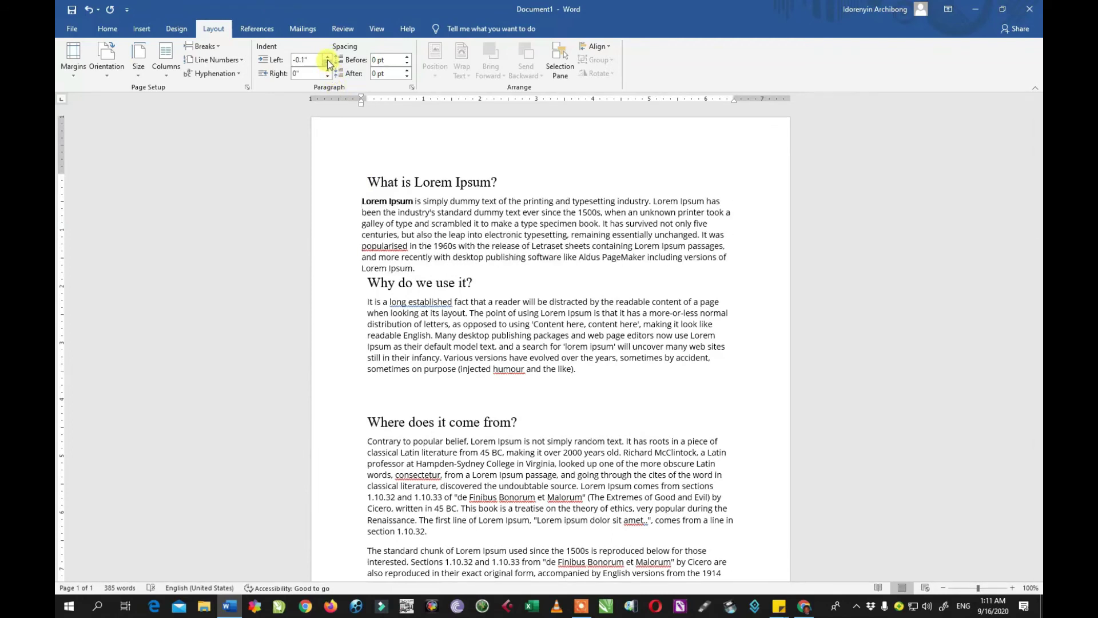
left_click(327, 64)
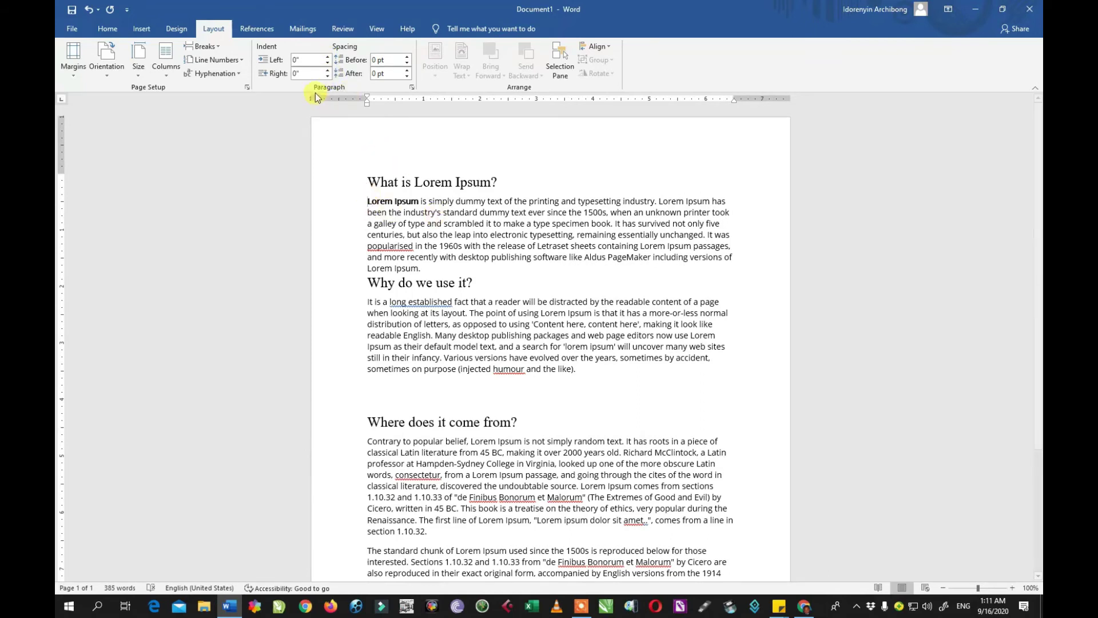
Increase the right indent of the paragraph under "What is Lorem Ipsum?" to 1 inch
left_click(327, 70)
left_click(327, 70)
left_click(327, 71)
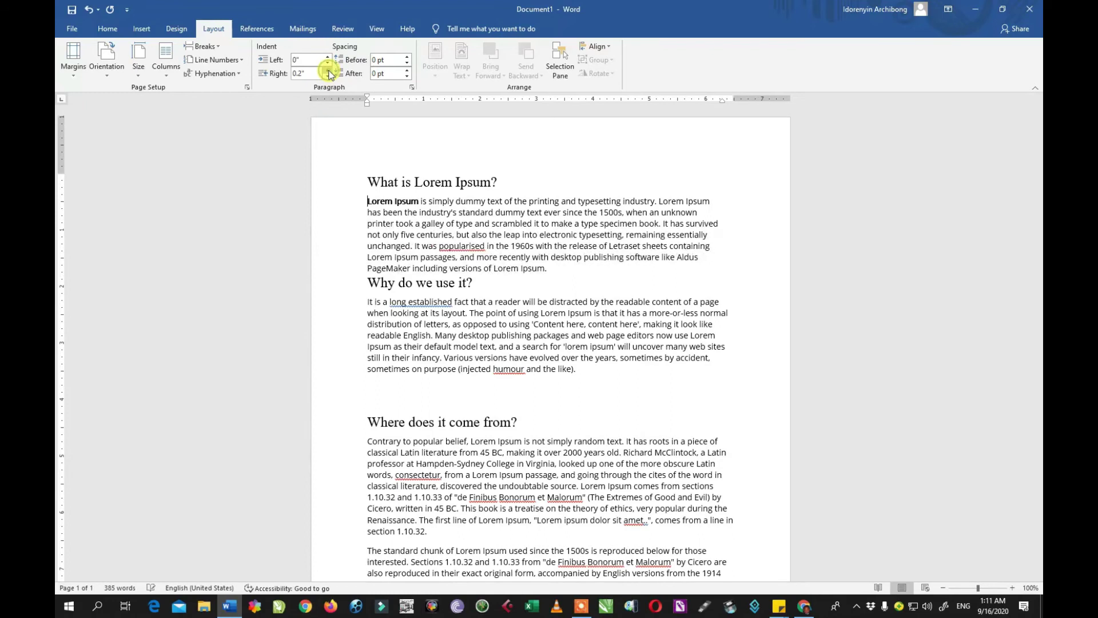
left_click(328, 71)
left_click(328, 70)
left_click(328, 70)
left_click(327, 70)
left_click(328, 70)
left_click(328, 70)
left_click(328, 70)
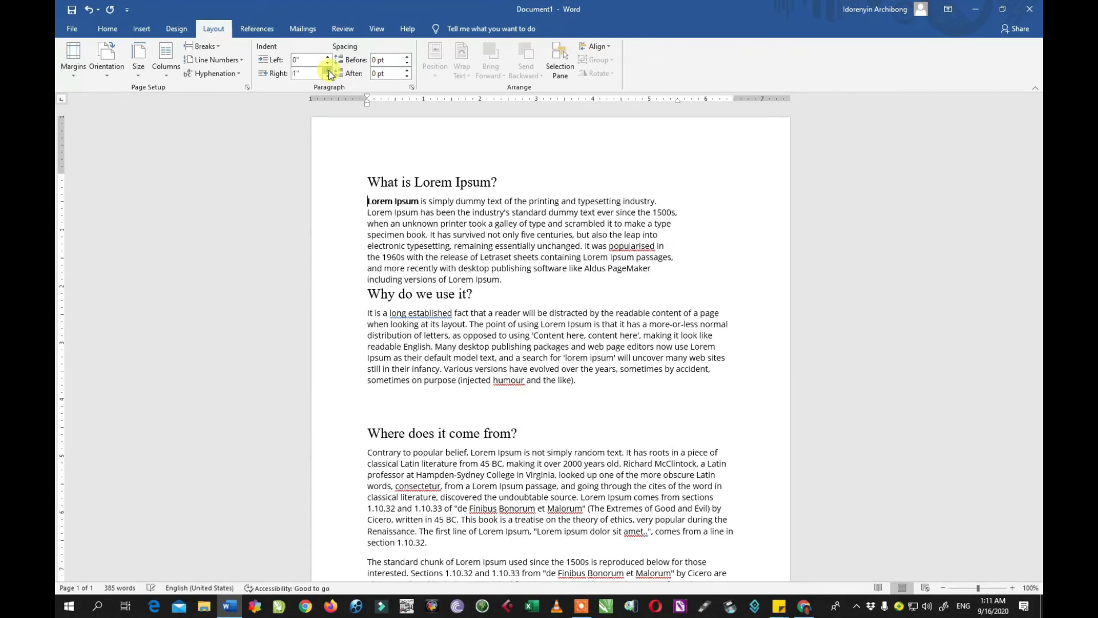
Set the right indent of the paragraph under "What is Lorem Ipsum?" to 0.3 inches
left_click(328, 77)
left_click(327, 76)
left_click(327, 76)
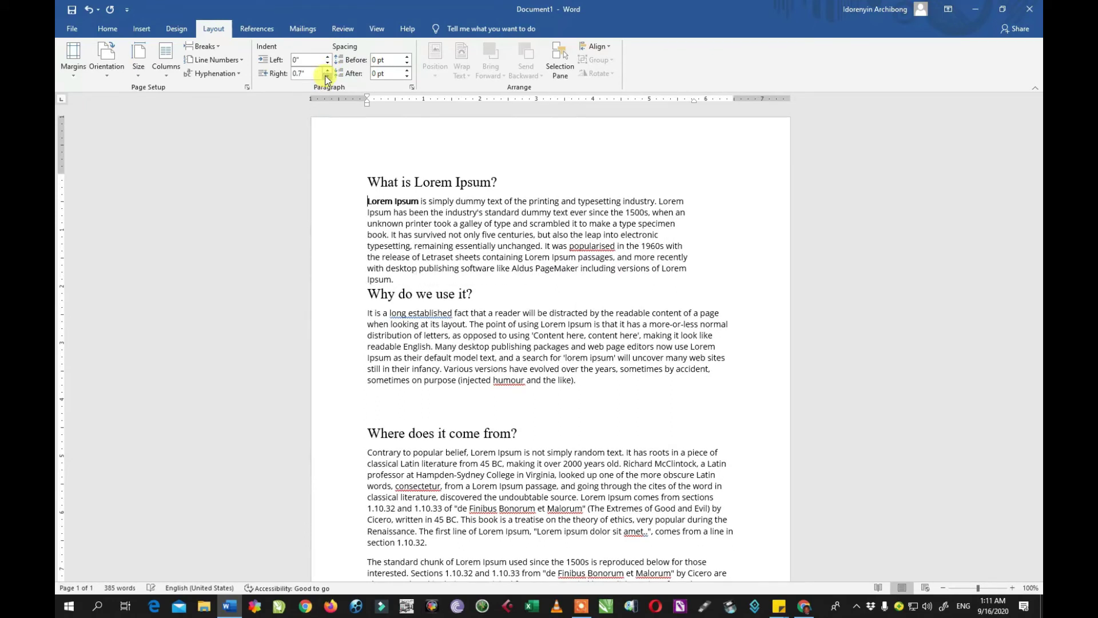
left_click(327, 76)
left_click(327, 76)
left_click(327, 76)
left_click(327, 76)
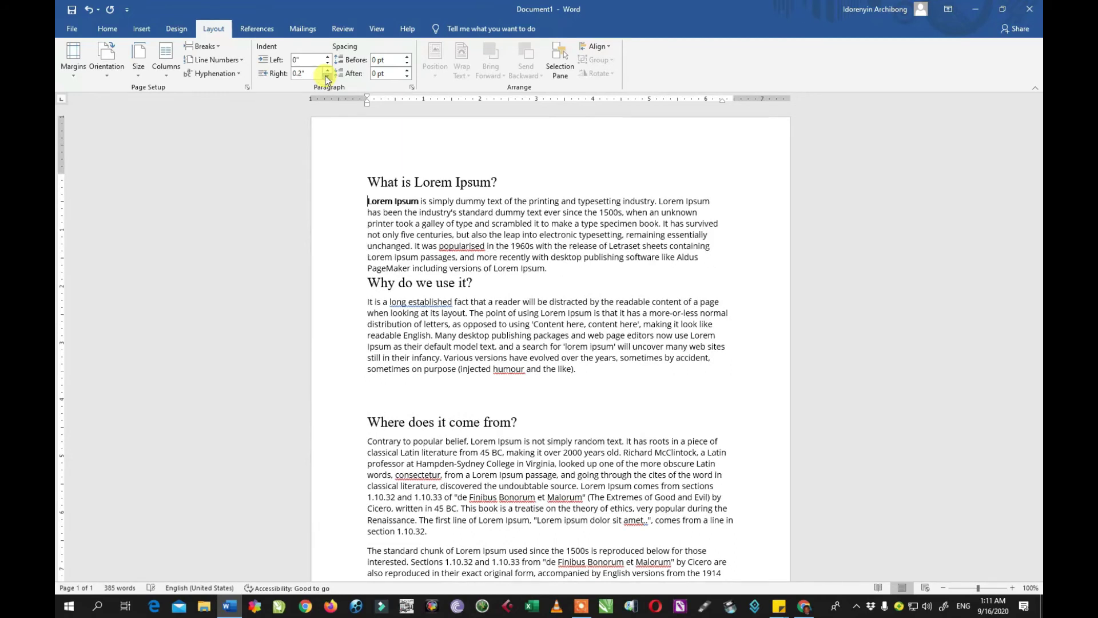
left_click(327, 71)
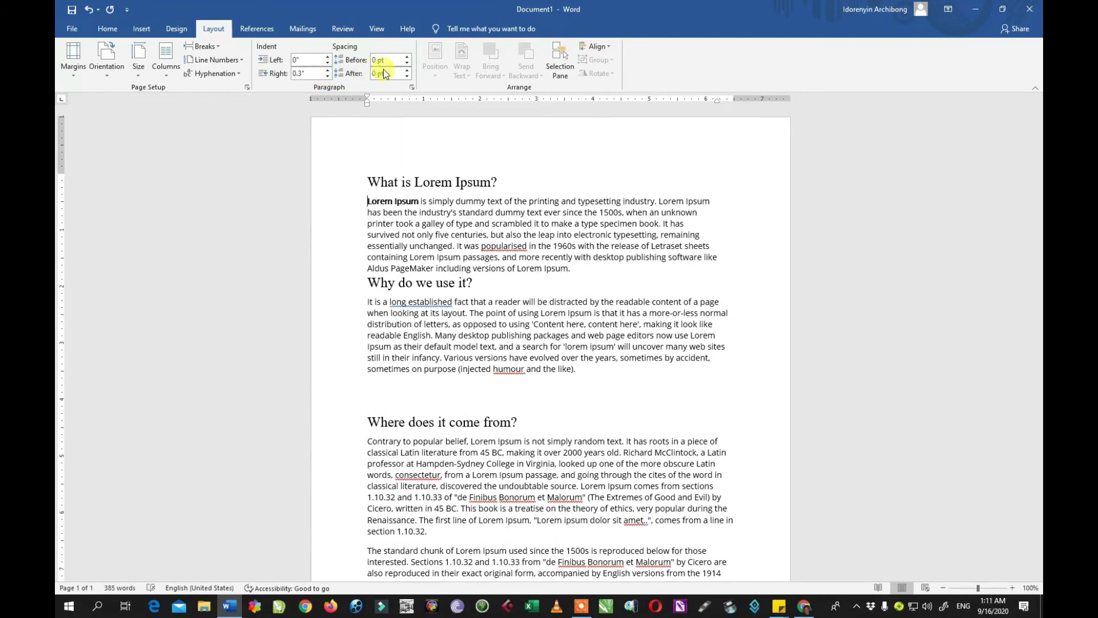
Increase the spacing before the paragraph under "Why do we use it?" to at least 42 pt
left_click(391, 307)
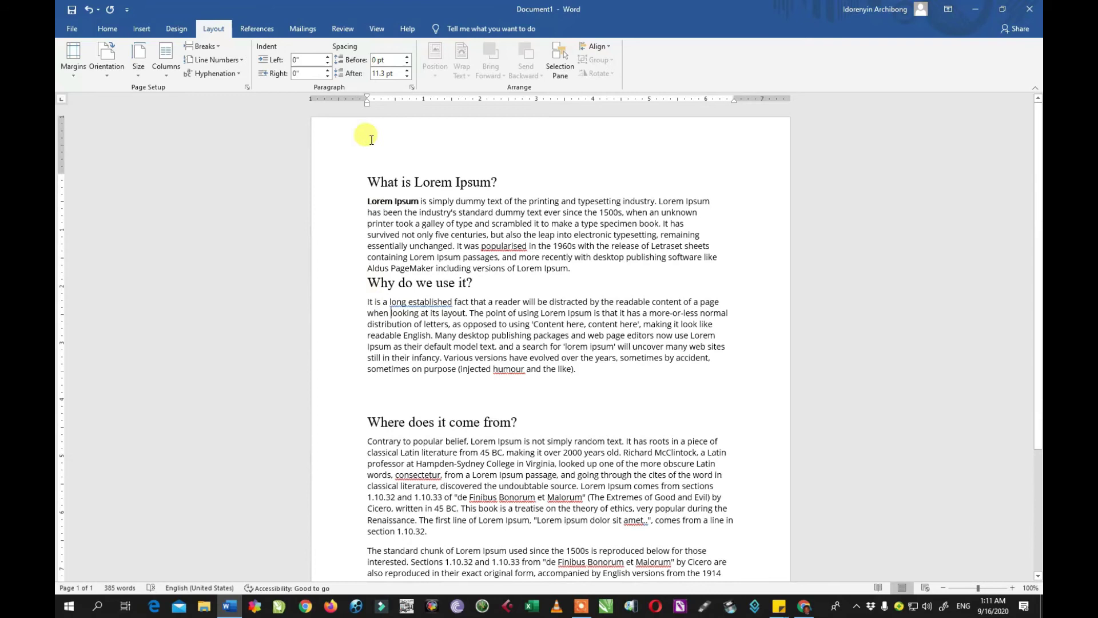
left_click(405, 57)
left_click(405, 58)
left_click(405, 57)
left_click(405, 58)
left_click(405, 57)
left_click(405, 57)
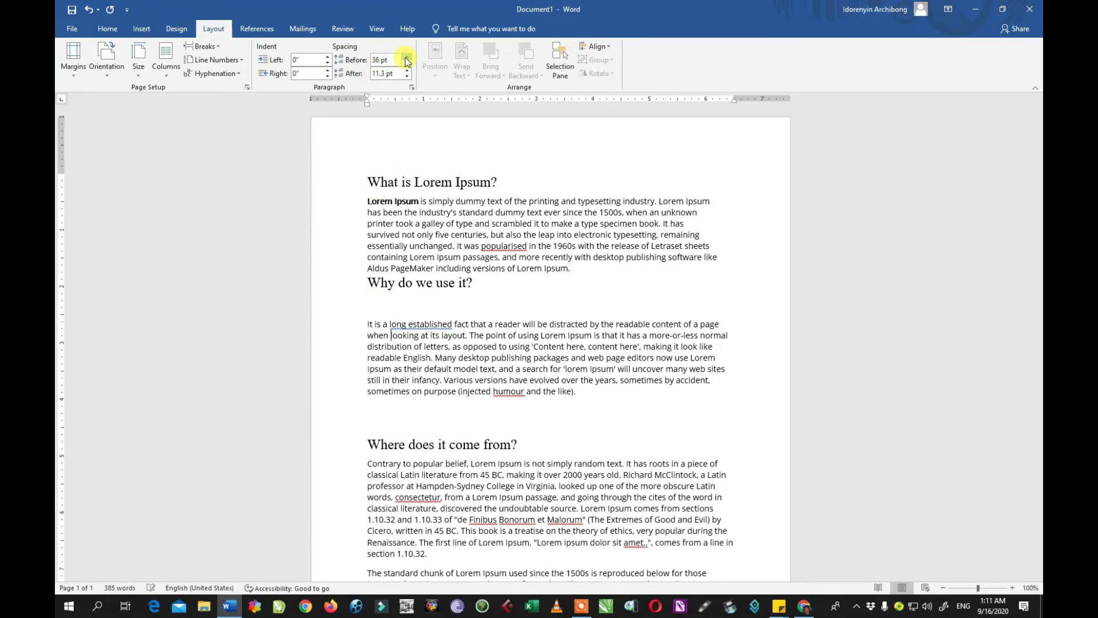
left_click(405, 58)
left_click(405, 57)
Reduce the spacing before the paragraph under "Why do we use it?" to 6 pt
left_click(406, 64)
left_click(406, 64)
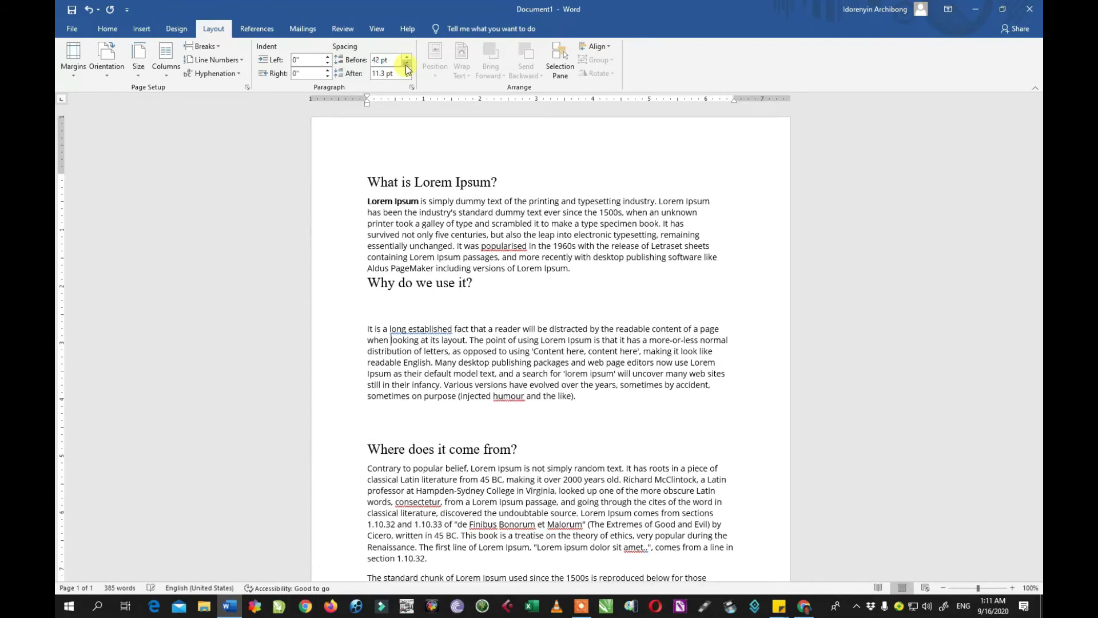
left_click(406, 64)
left_click(406, 64)
left_click(406, 64)
left_click(406, 64)
left_click(406, 64)
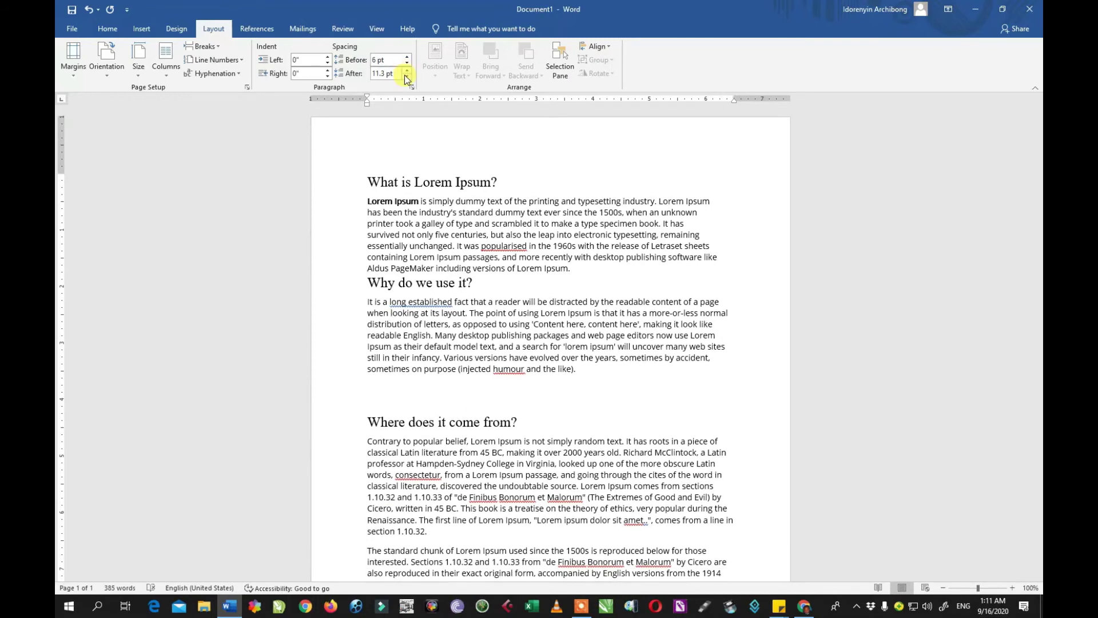
Lower the spacing after the paragraph under "Why do we use it?" to Auto
left_click(406, 77)
left_click(406, 77)
left_click(406, 77)
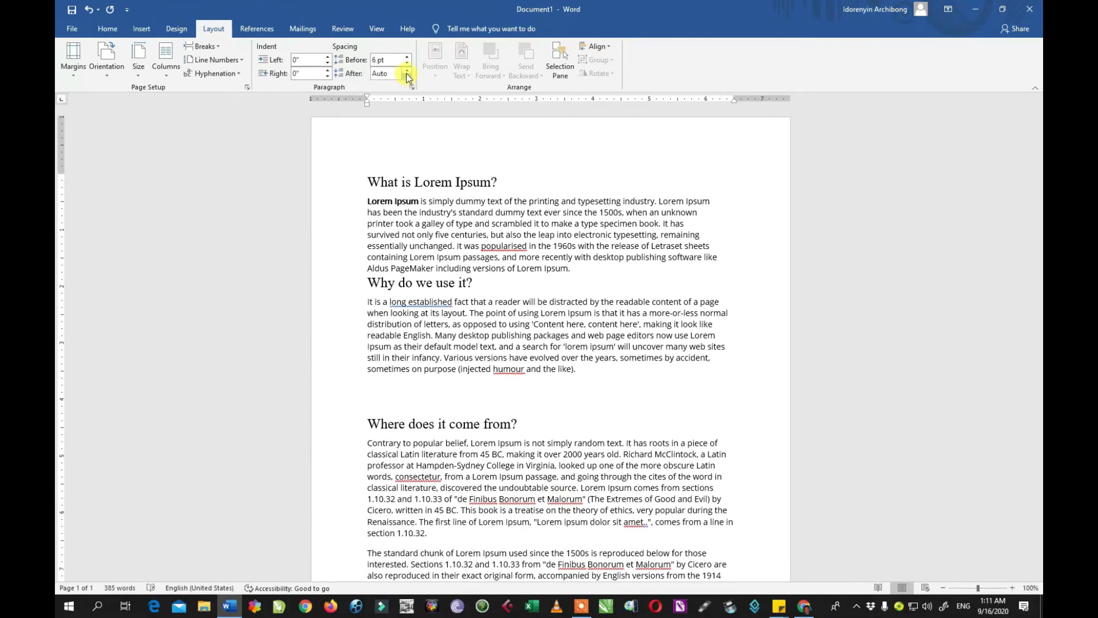
Try spacing of at least 30 pt after the paragraph under "Why do we use it?", and bring it back down to Auto
left_click(407, 71)
left_click(406, 71)
left_click(407, 70)
left_click(407, 71)
left_click(406, 71)
left_click(407, 71)
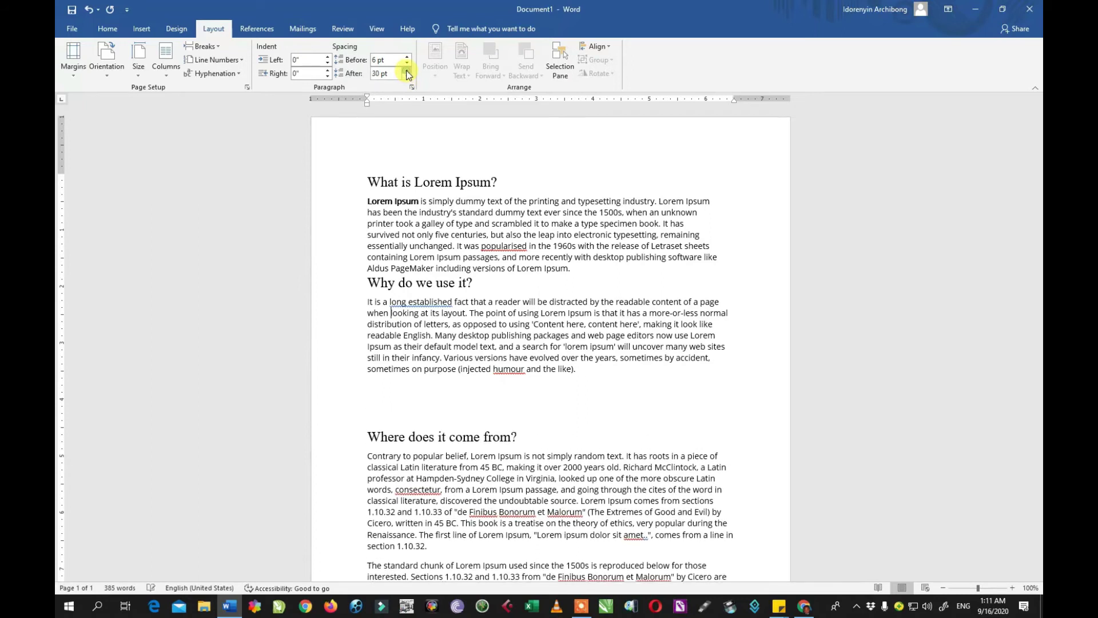
left_click(406, 71)
left_click(406, 78)
left_click(406, 78)
left_click(406, 77)
left_click(406, 78)
left_click(406, 78)
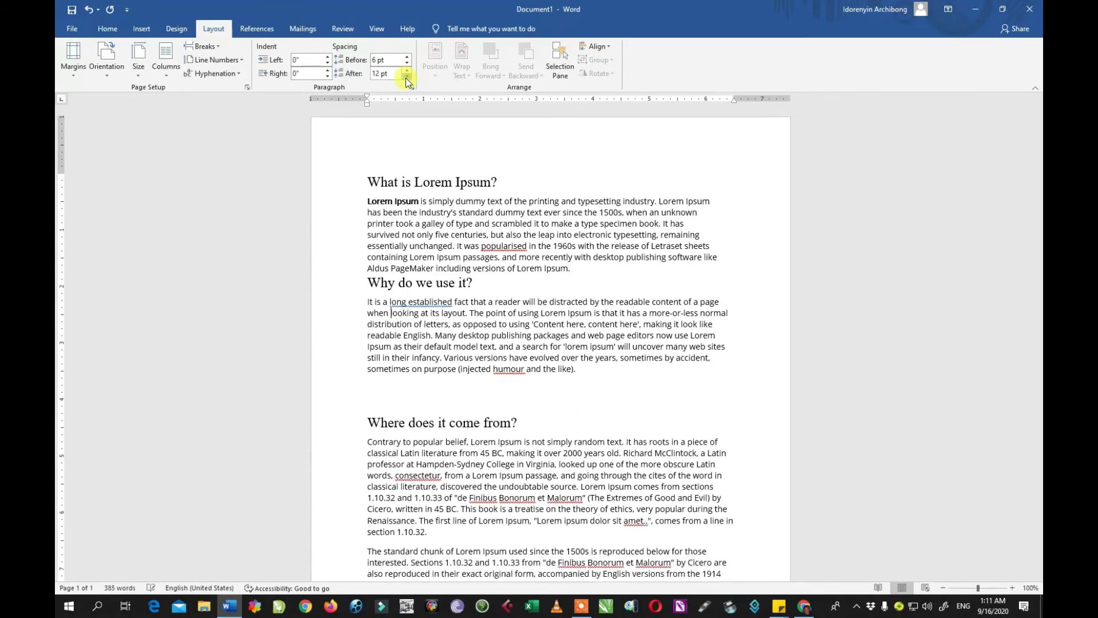
left_click(406, 78)
left_click(406, 78)
Increase the spacing before the heading "Why do we use it?" to at least 36 pt
left_click(378, 324)
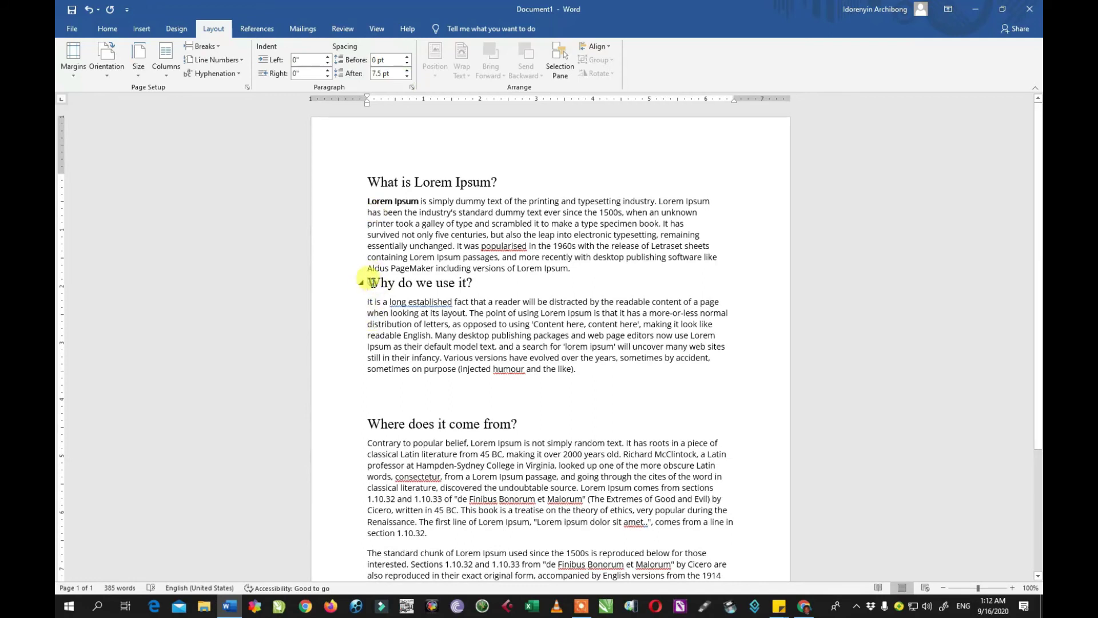
left_click(406, 57)
left_click(406, 57)
left_click(406, 58)
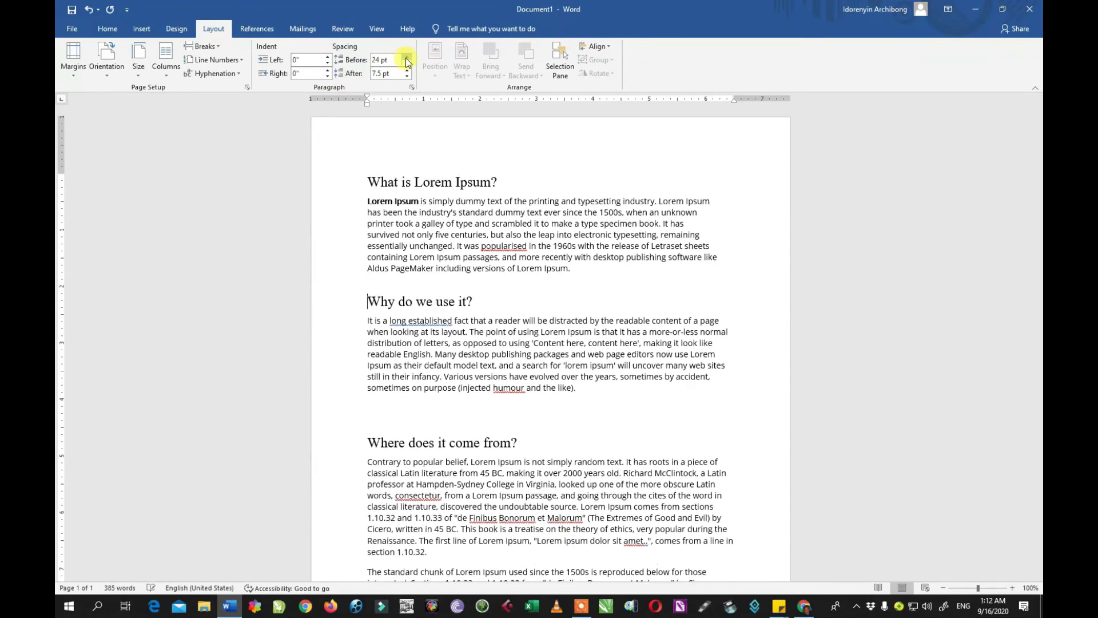
left_click(406, 57)
left_click(406, 58)
Reduce the spacing before the heading "Why do we use it?" to 6 pt
left_click(406, 63)
left_click(406, 63)
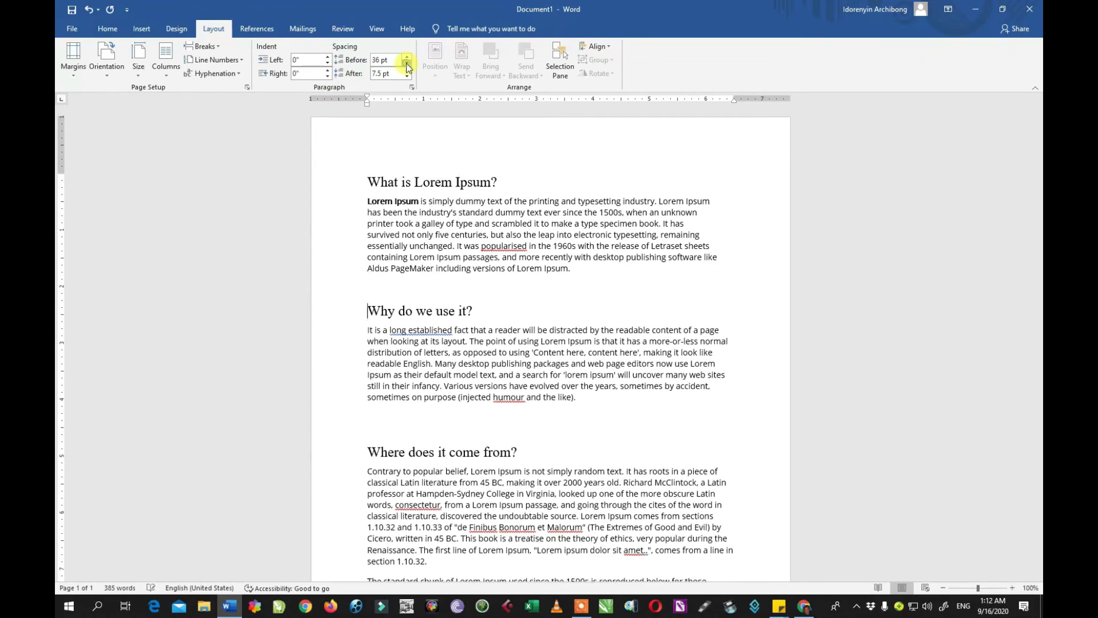
left_click(406, 62)
left_click(406, 63)
left_click(406, 63)
left_click(406, 63)
left_click(406, 62)
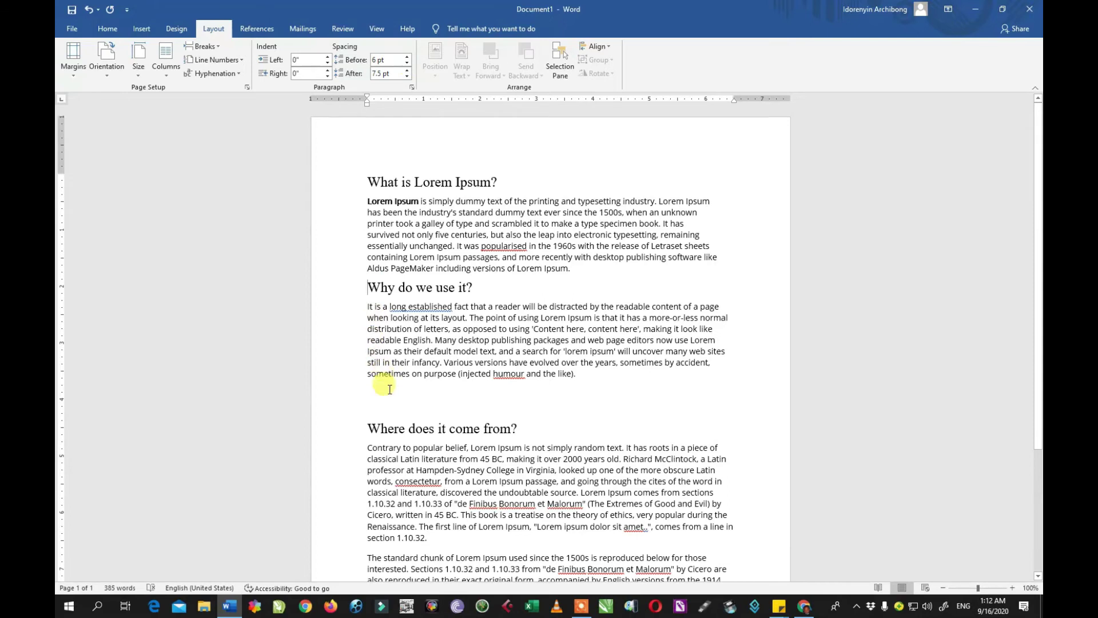
left_click(371, 395)
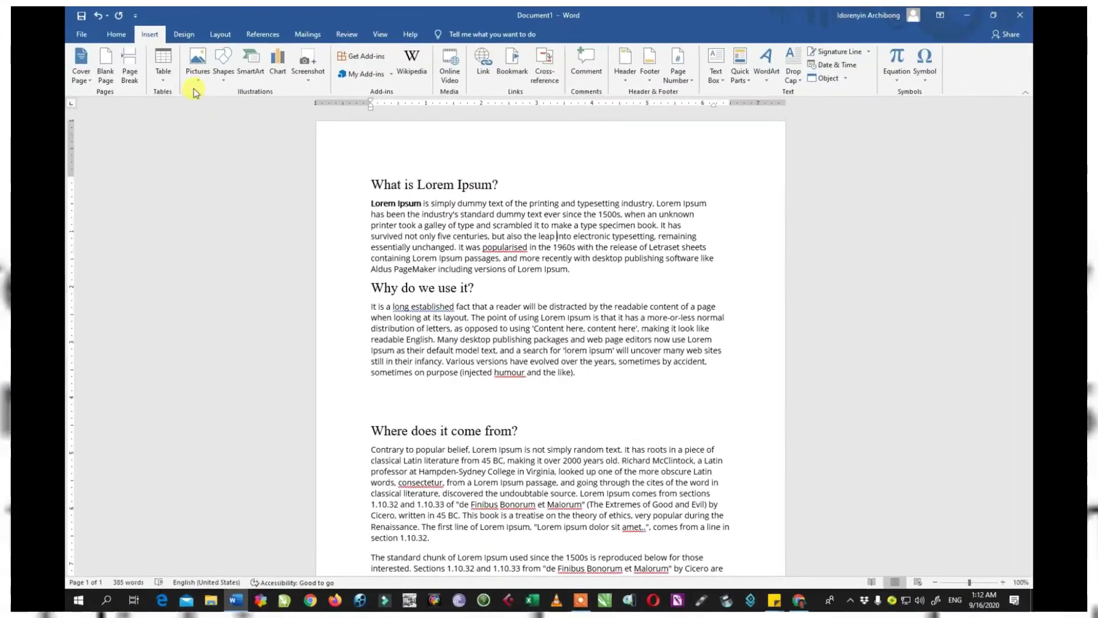
Insert the picture "250 Youtube Badge" from the Pictures folder into the first body paragraph after "but also the leap"
left_click(290, 127)
left_click(212, 103)
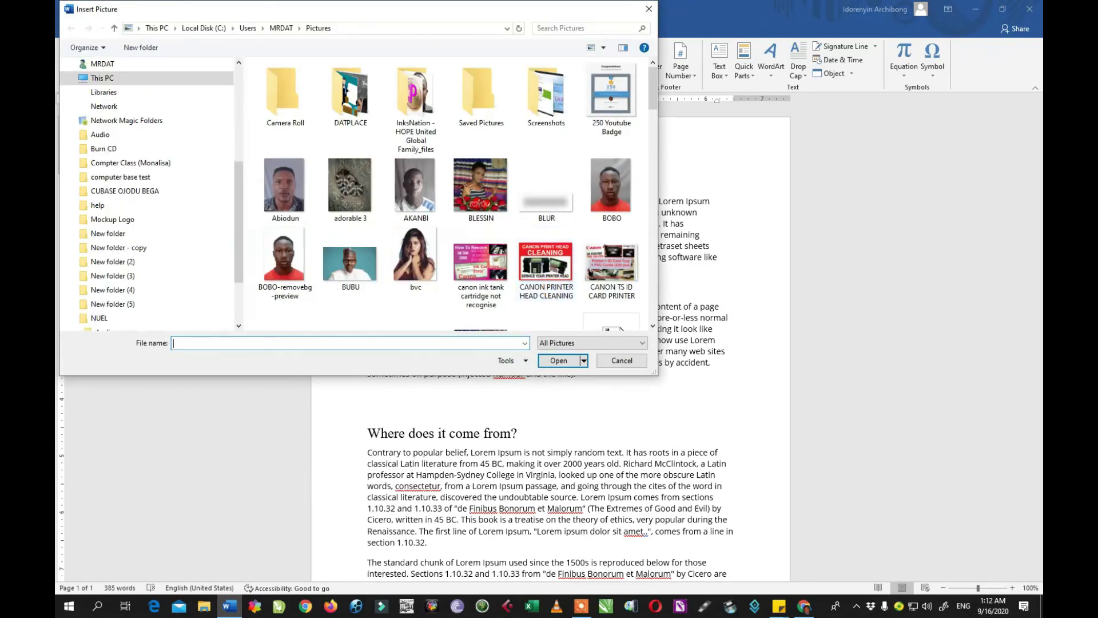
left_click(611, 95)
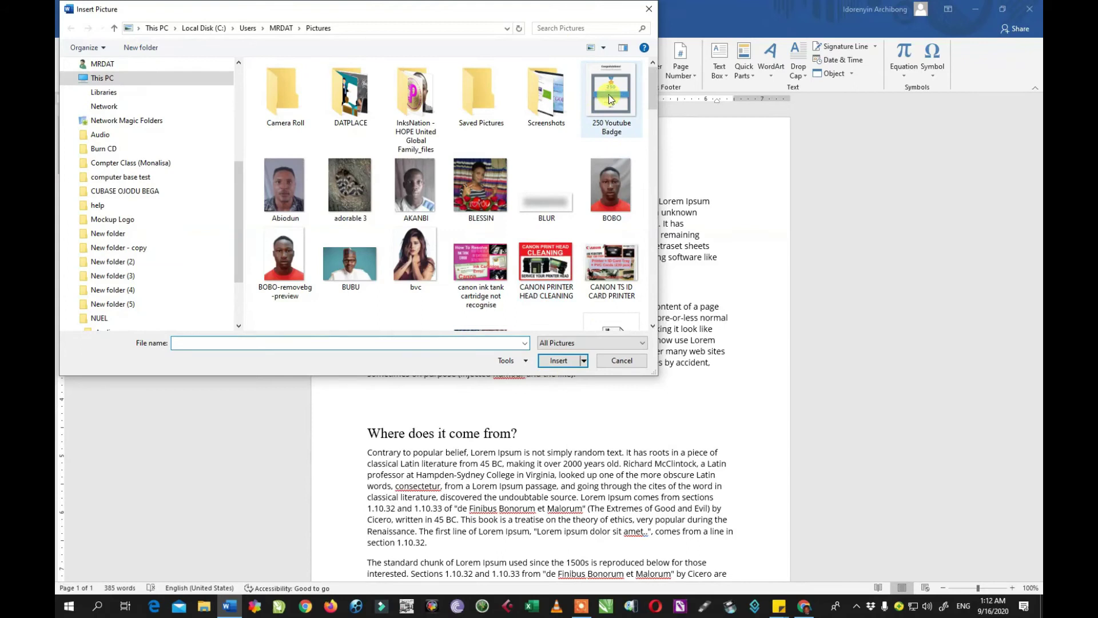
left_click(558, 361)
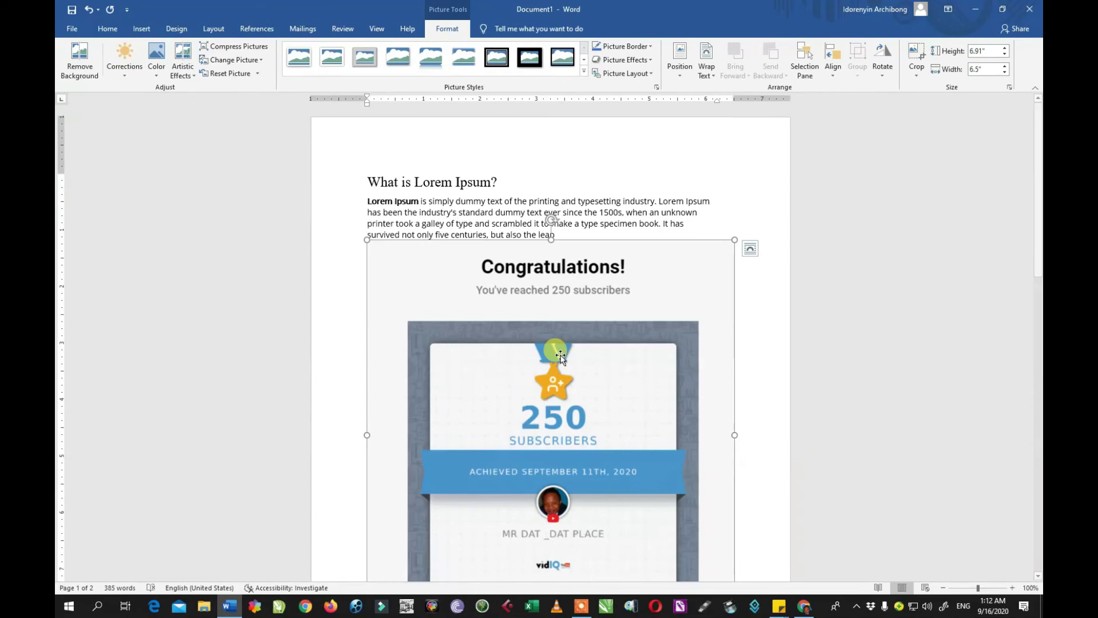
Shrink the badge picture proportionally until it fits on the same line after "but also the leap"
left_click_drag(733, 238, 569, 421)
left_click_drag(430, 419, 362, 421)
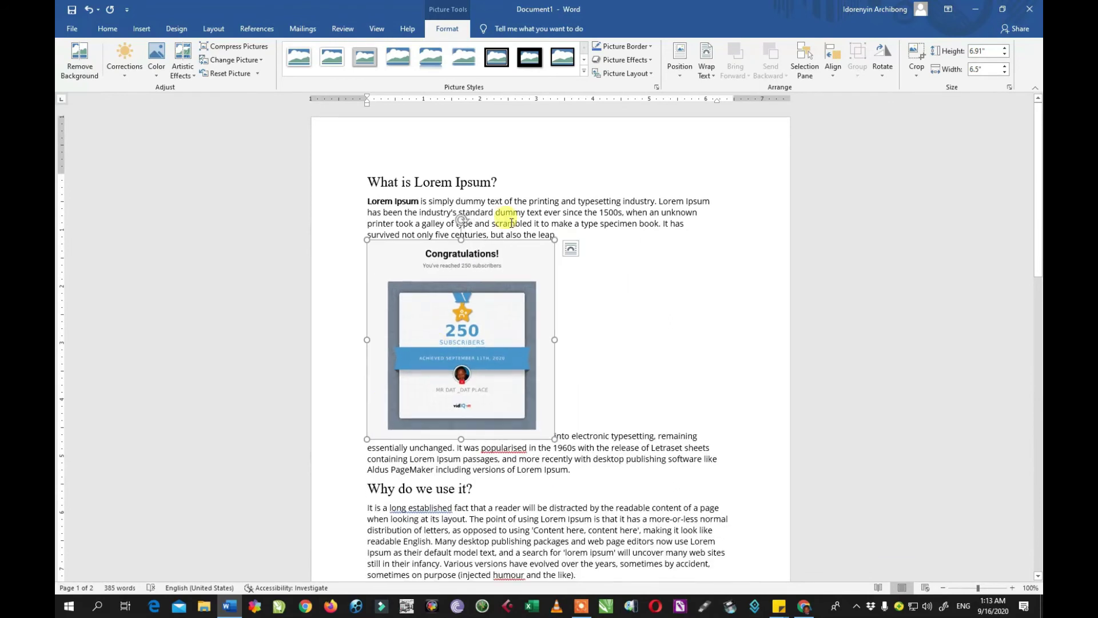
left_click_drag(551, 239, 485, 285)
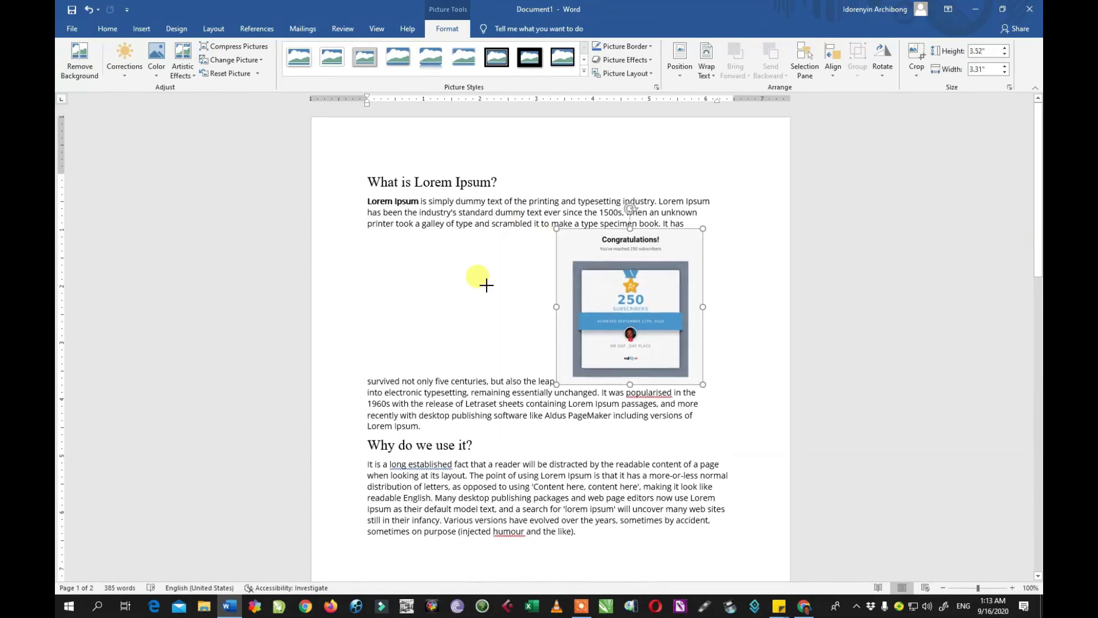
Position the badge picture at the middle left of the page with square text wrapping
left_click(213, 30)
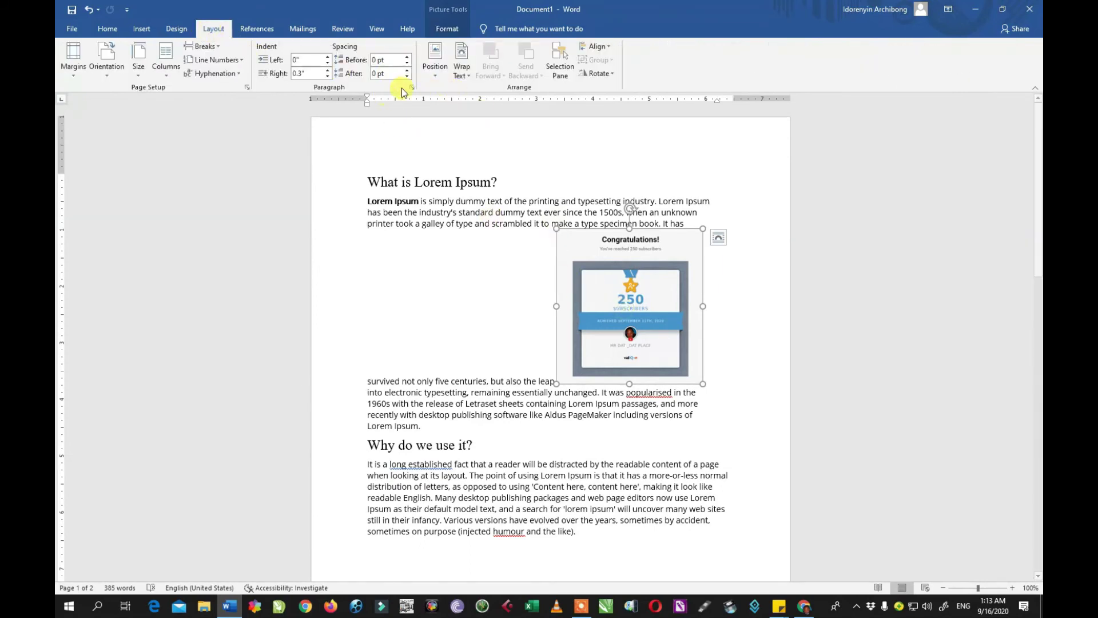
left_click(436, 79)
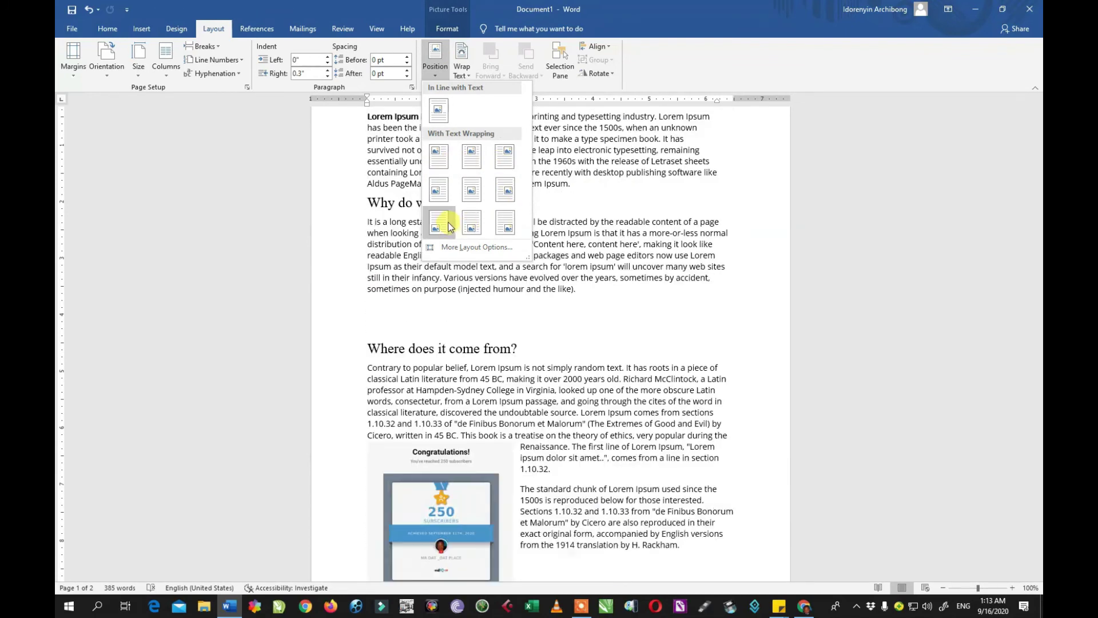
left_click(447, 191)
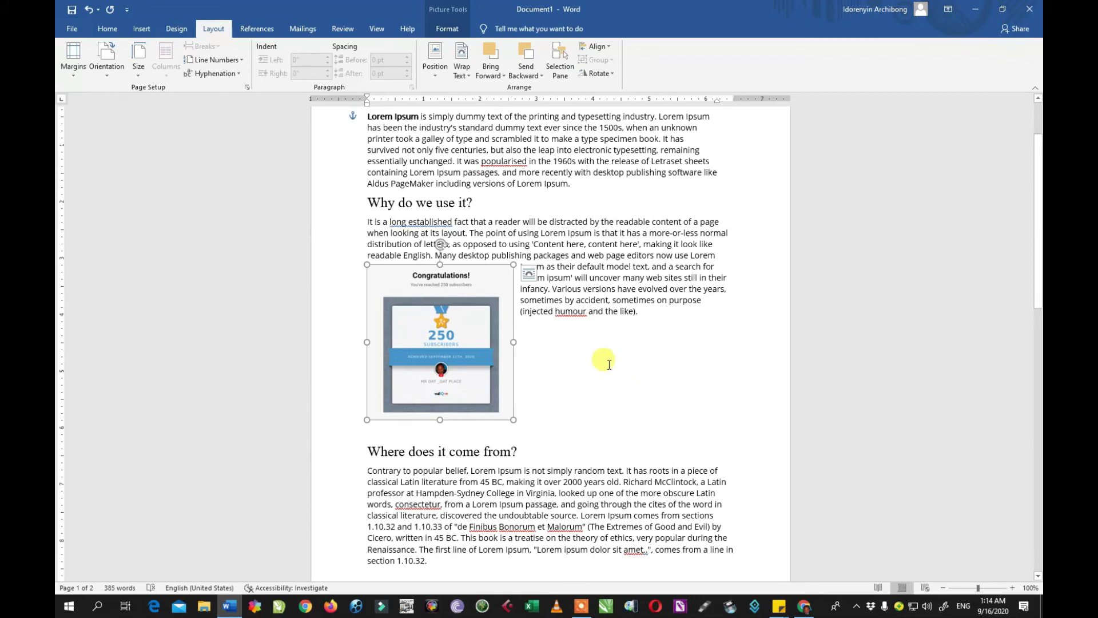
Move the badge picture up beside the end of the first body paragraph and preview its text wrapping options, keeping Square
left_click(470, 77)
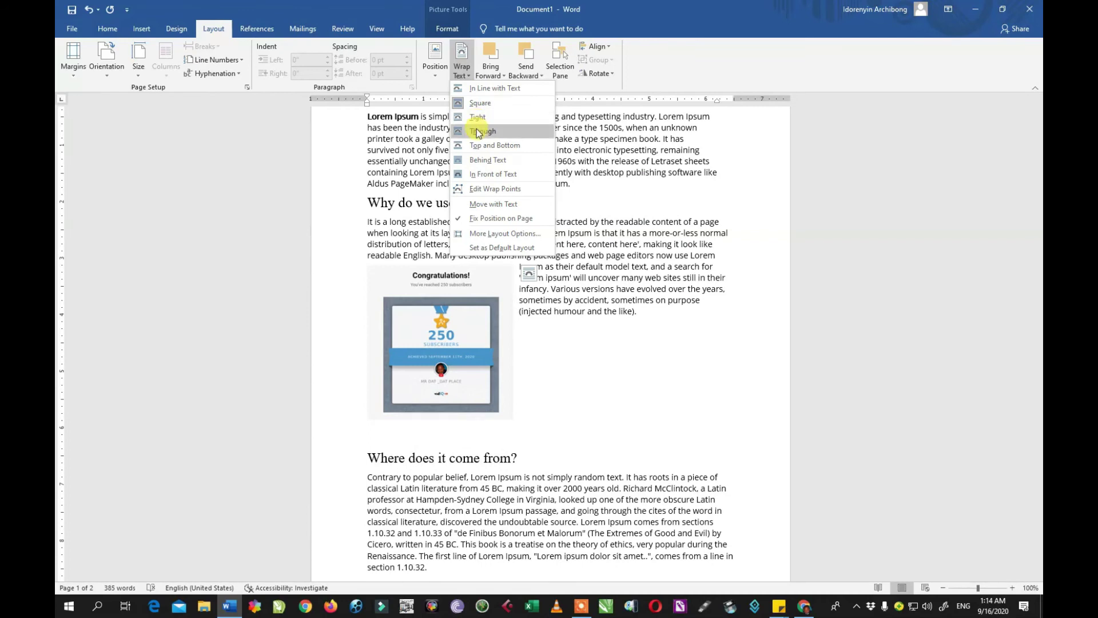
left_click(424, 341)
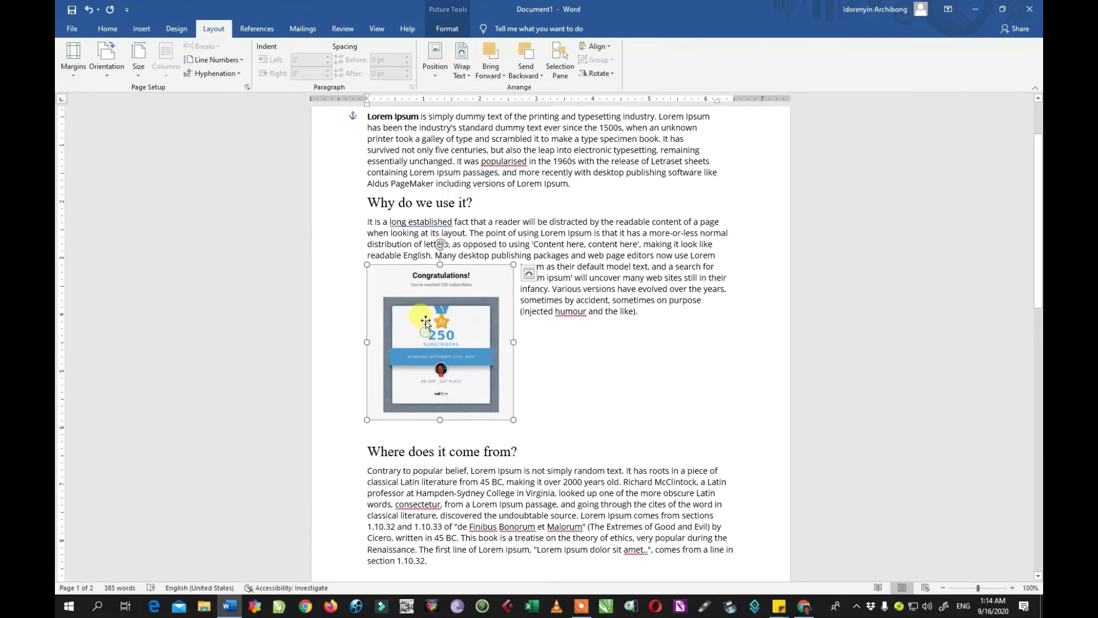
left_click_drag(422, 291, 437, 180)
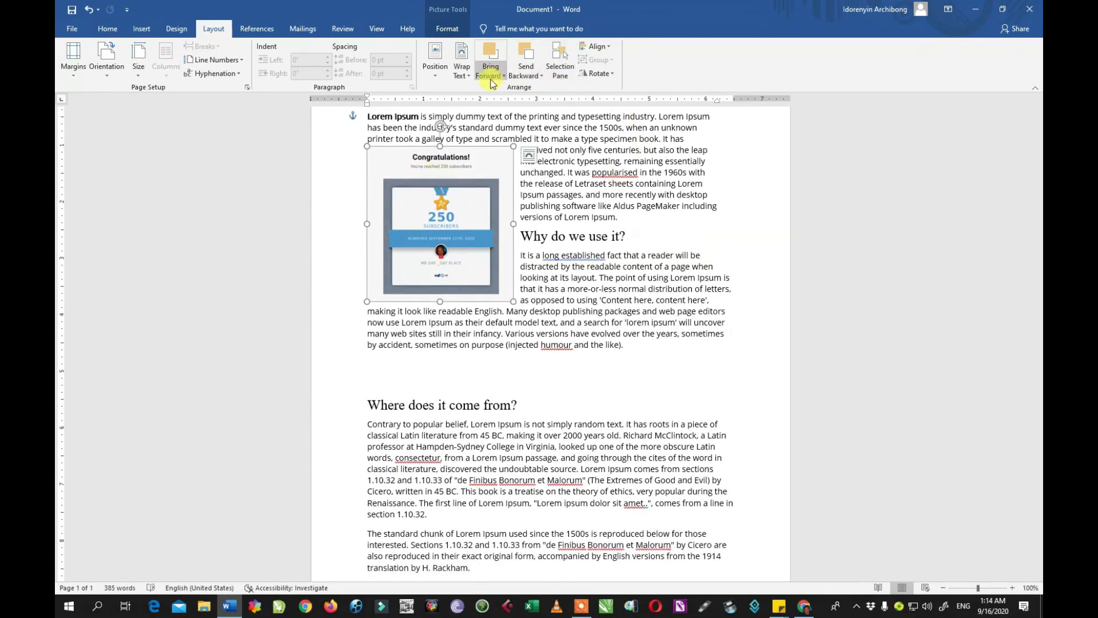
left_click(461, 64)
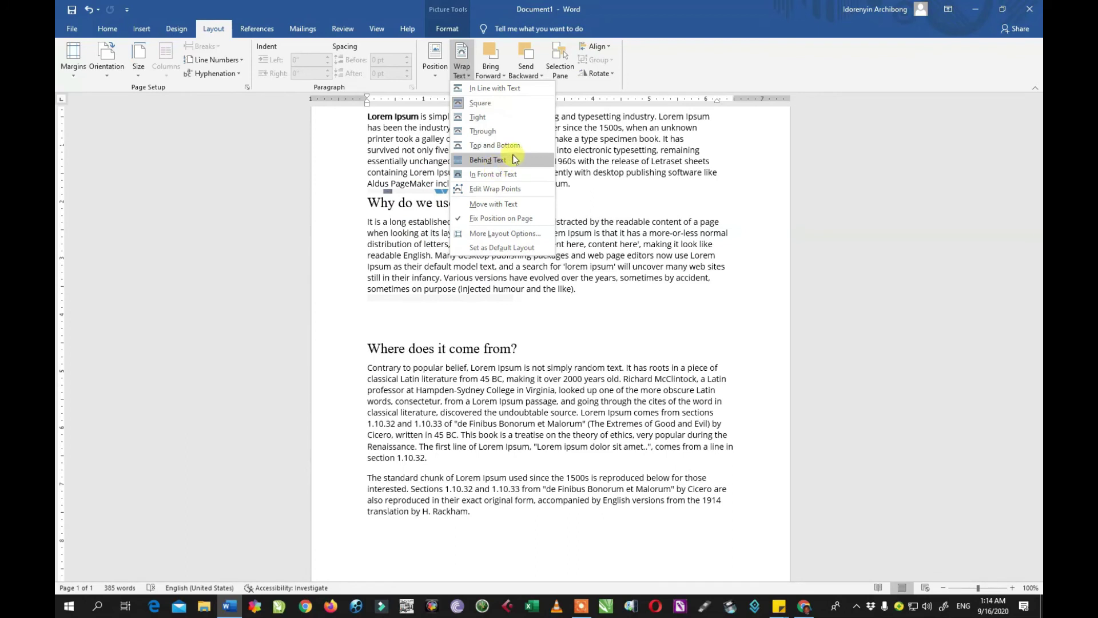
left_click(624, 147)
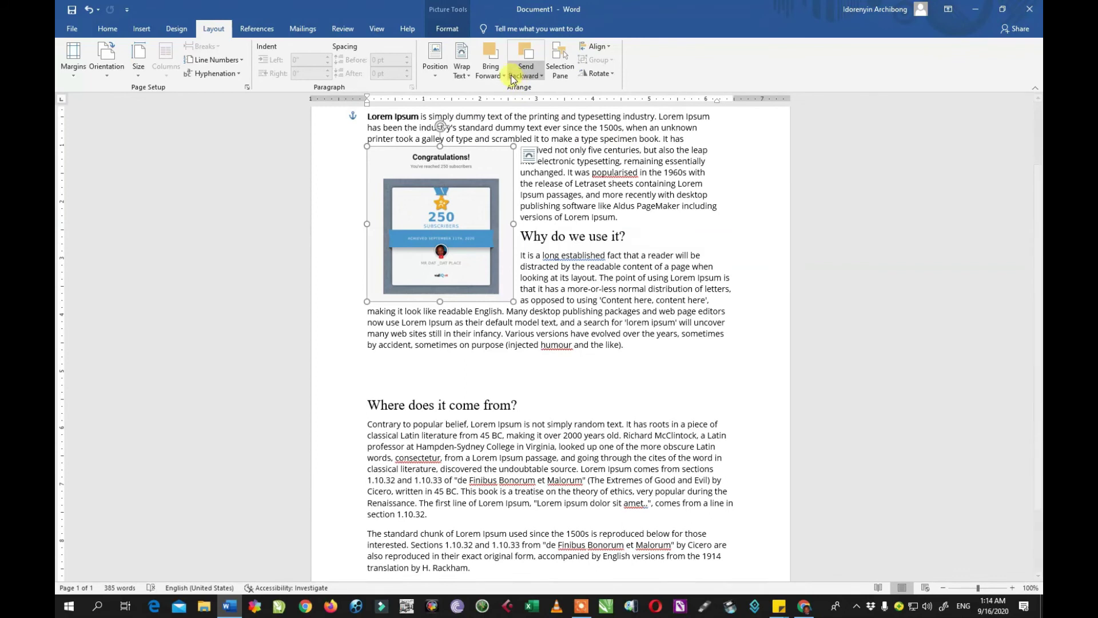
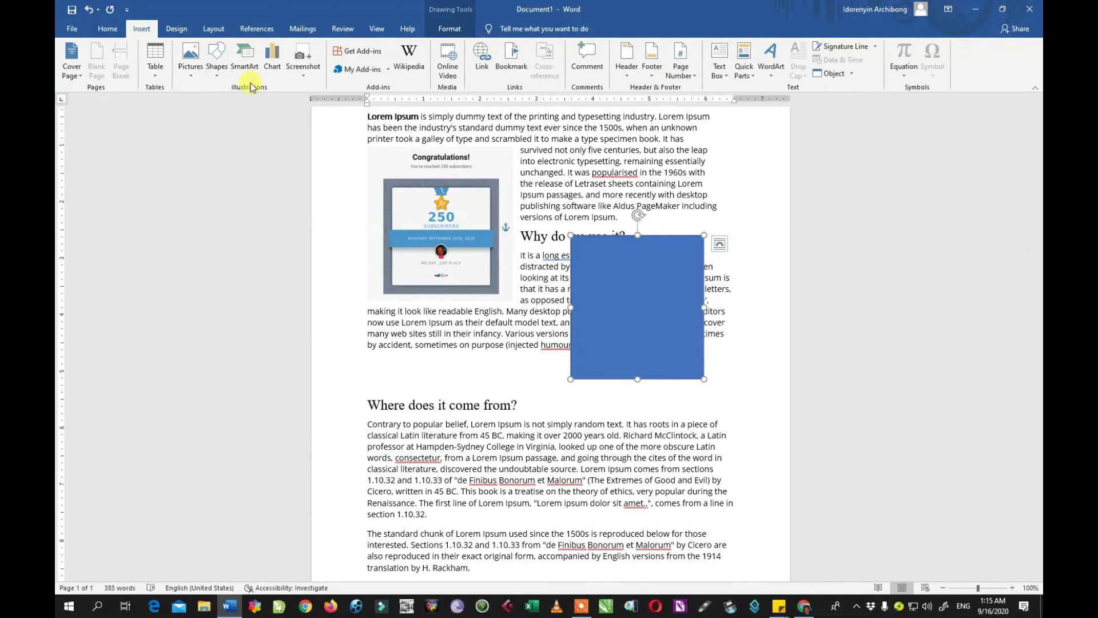
Draw an ellipse about 1.9 inches wide and 2.09 inches high over the blue rectangle's lower-right corner, and give it the solid black style
left_click(216, 57)
left_click(258, 100)
left_click_drag(649, 306, 755, 425)
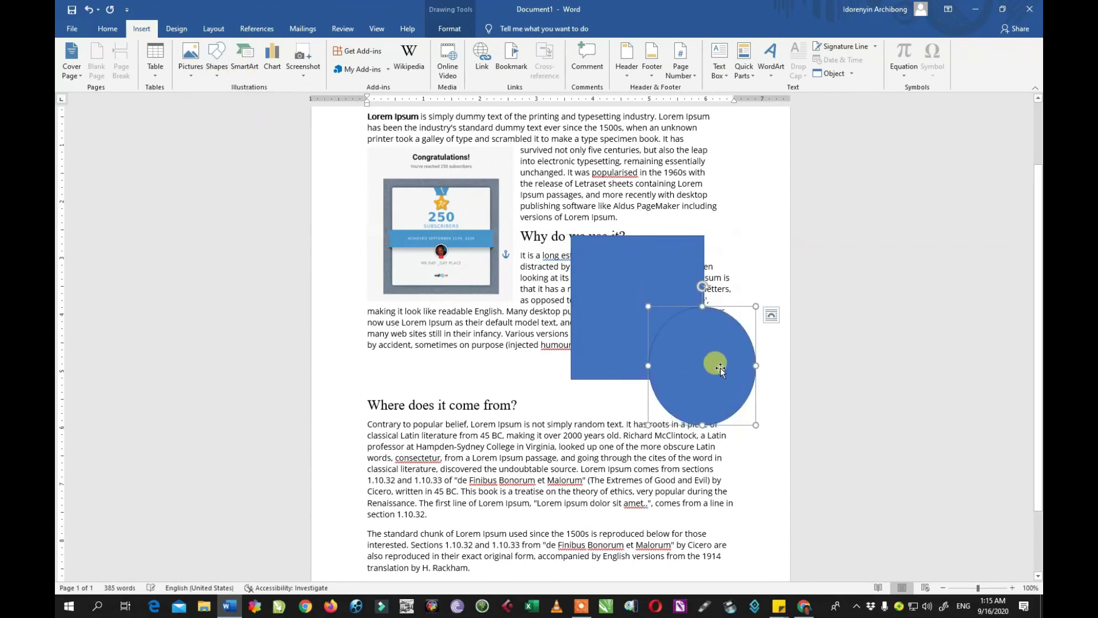
left_click(264, 59)
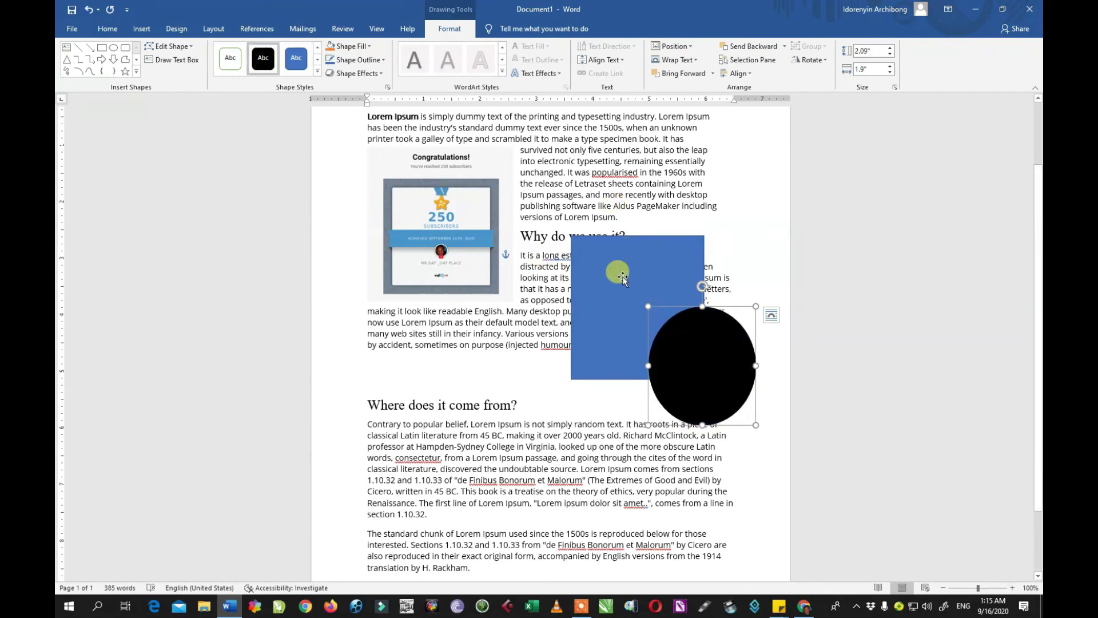
Bring the blue rectangle forward so that it overlaps the black ellipse
left_click(226, 31)
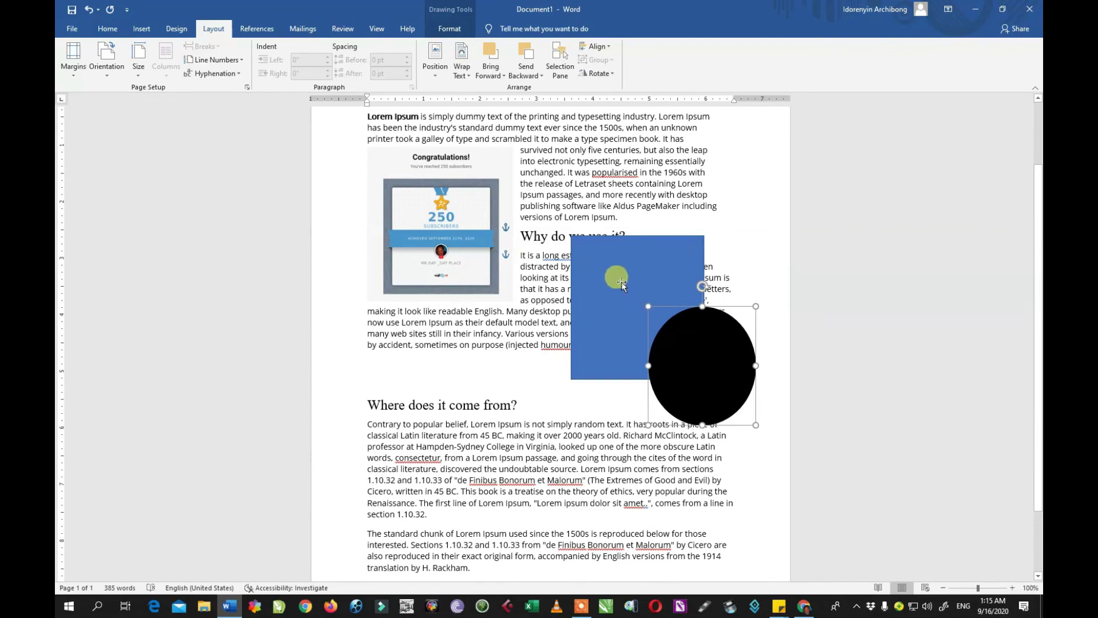
left_click(622, 284)
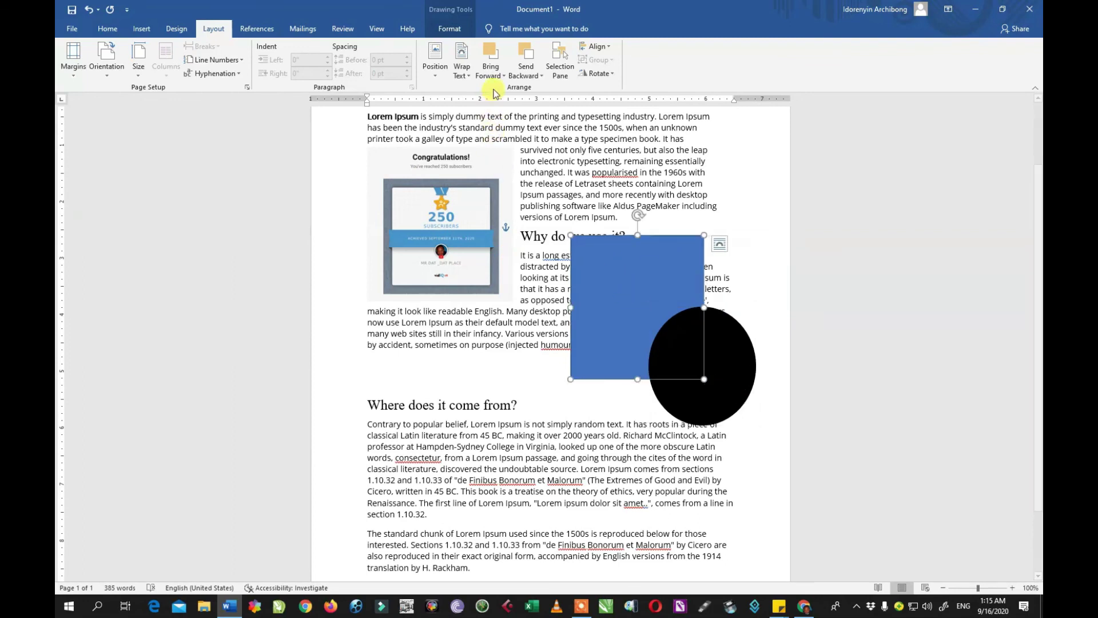
left_click(492, 62)
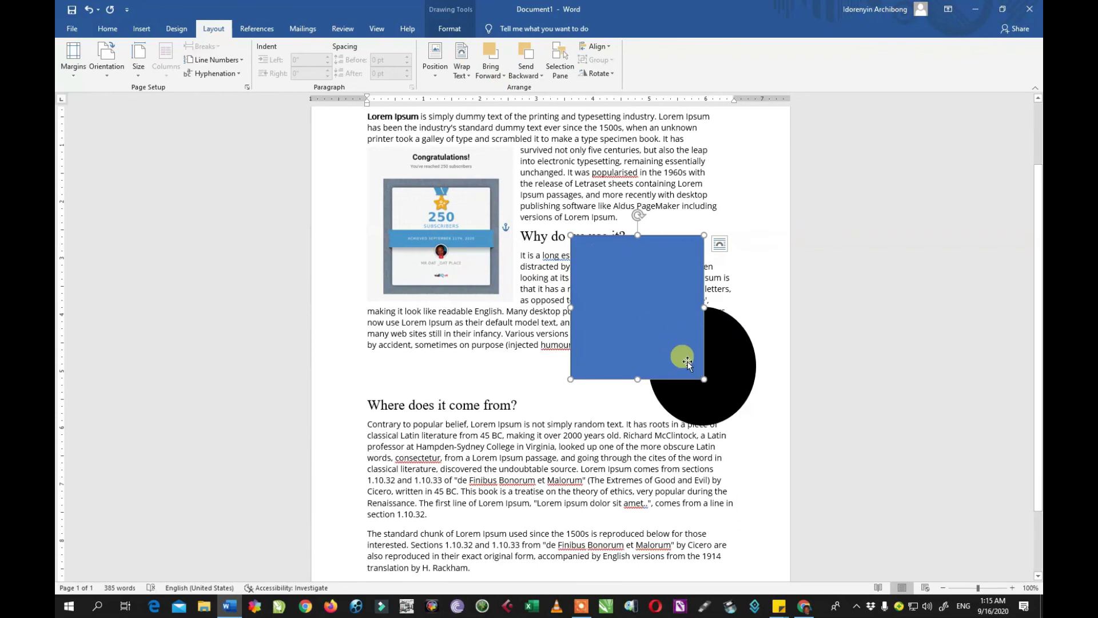
Bring the black ellipse forward over the blue rectangle, and send it backward behind the rectangle again
left_click(735, 362)
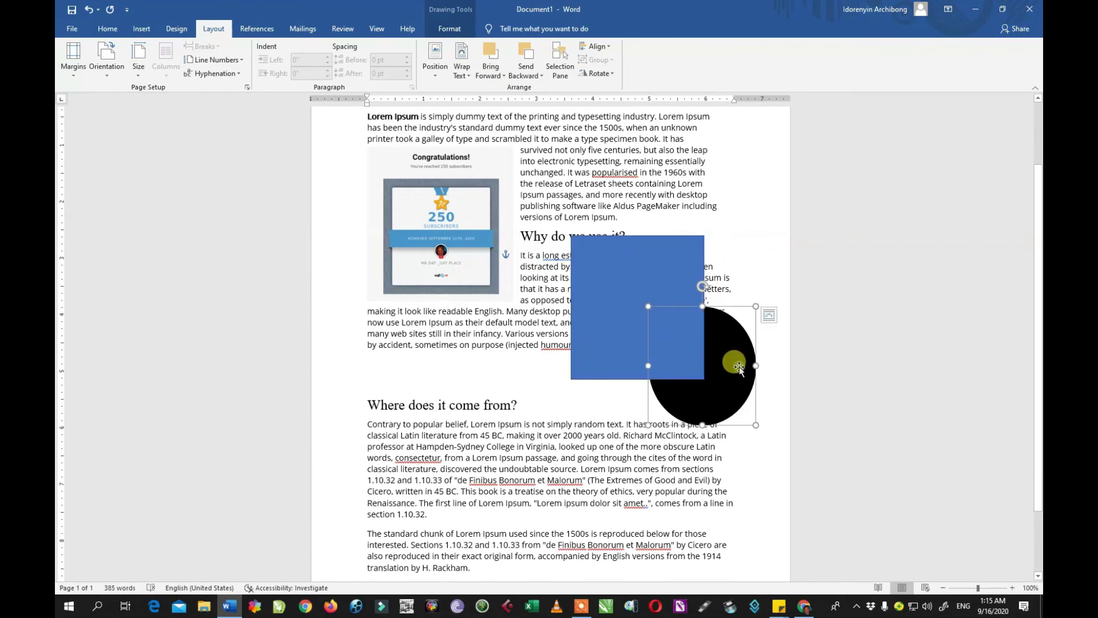
left_click(491, 57)
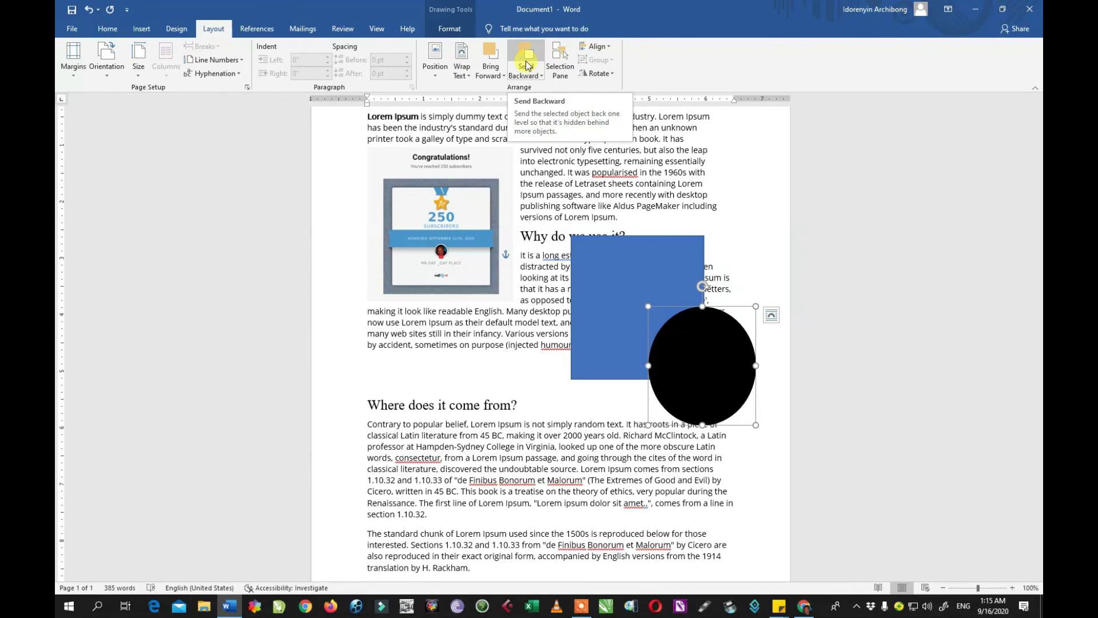
left_click(691, 332)
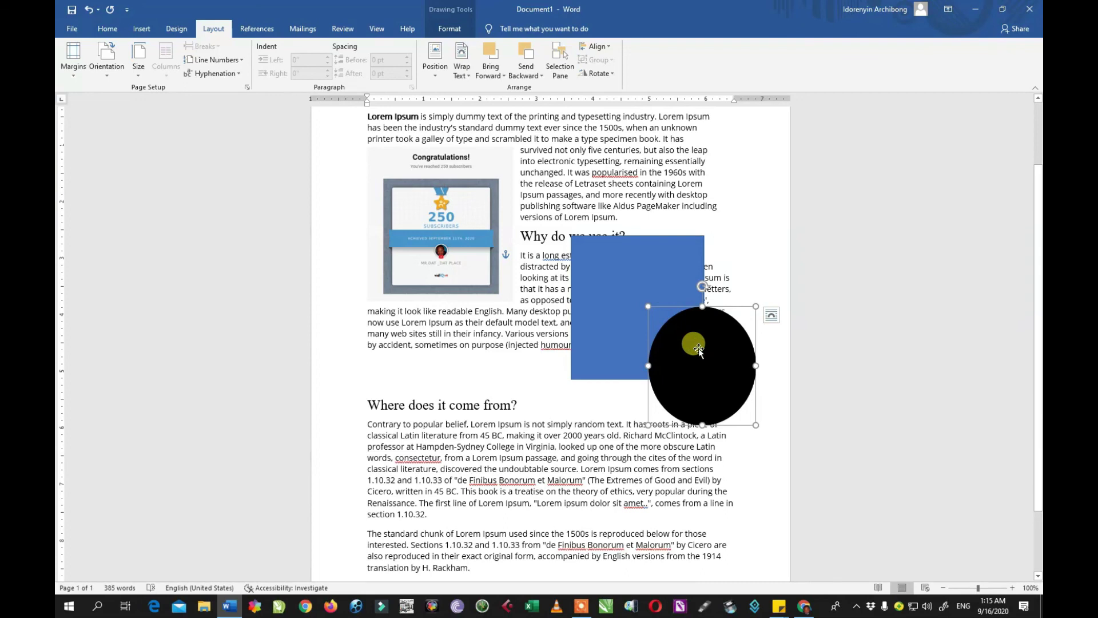
left_click(533, 60)
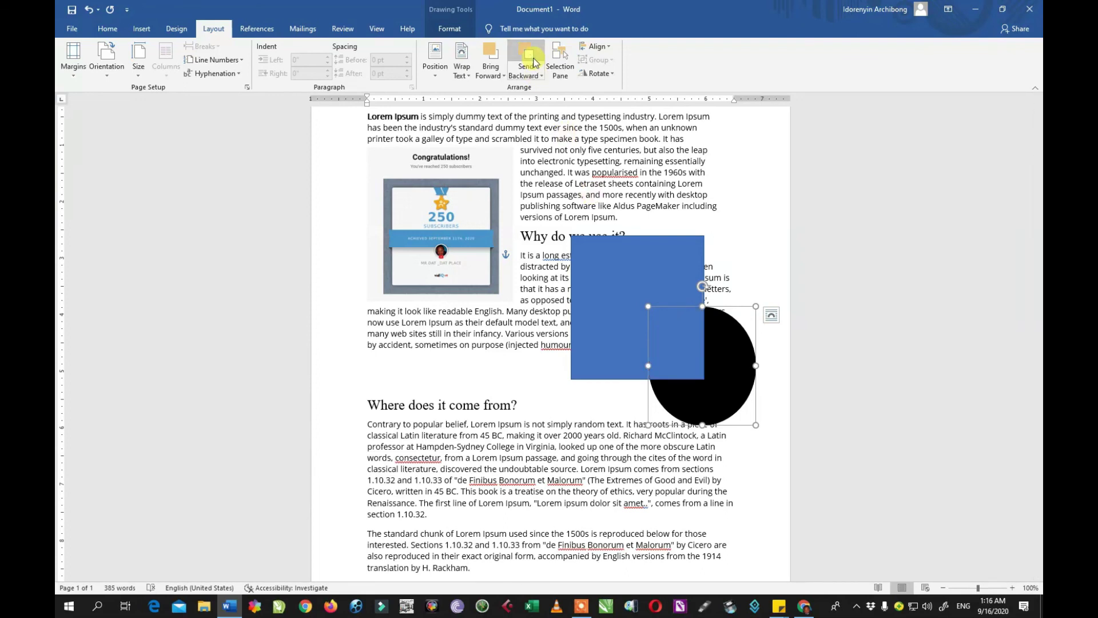
Show the Selection pane and select the badge picture, the oval and the rectangle in turn from its list
left_click(564, 67)
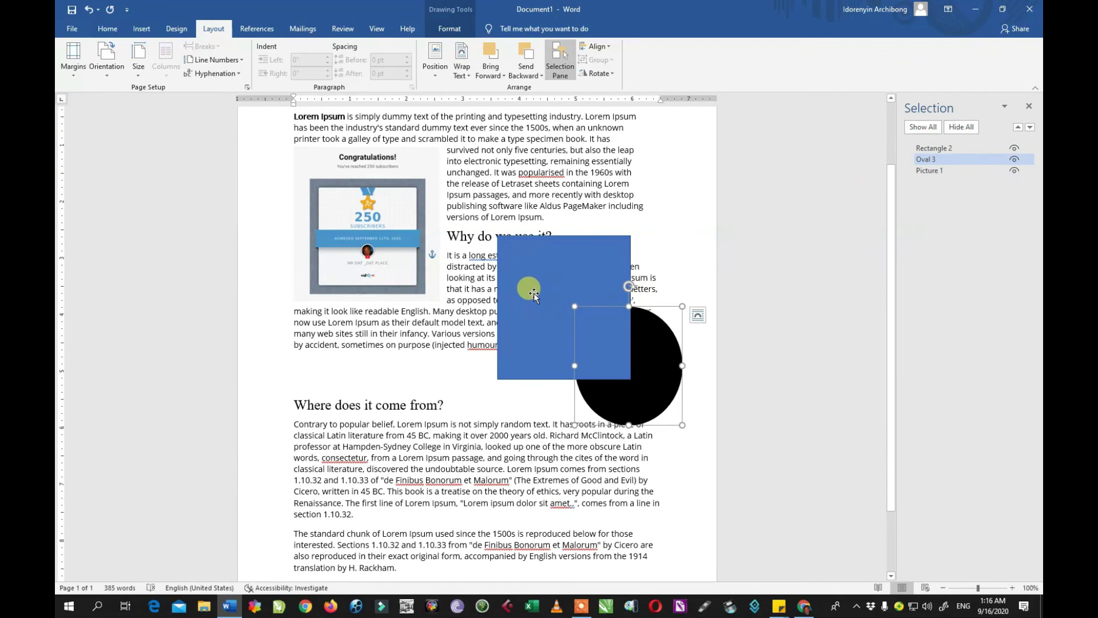
left_click(534, 293)
left_click(586, 320)
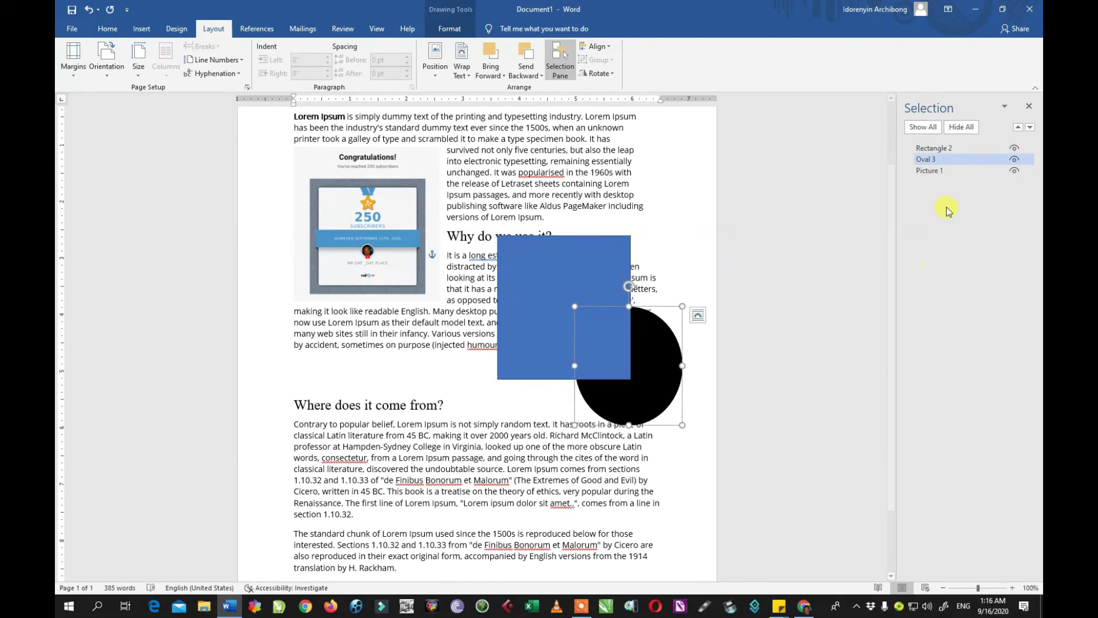
left_click(939, 170)
left_click(939, 160)
left_click(934, 150)
left_click(935, 171)
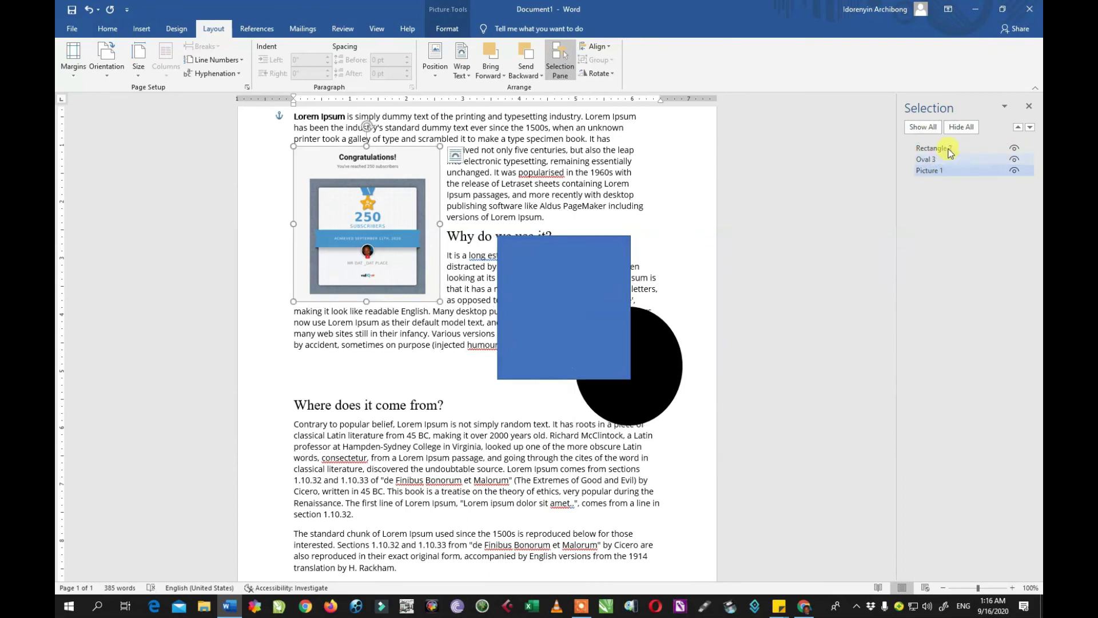
Hide the oval and the badge picture through the Selection pane, and show both of them again
left_click(1014, 160)
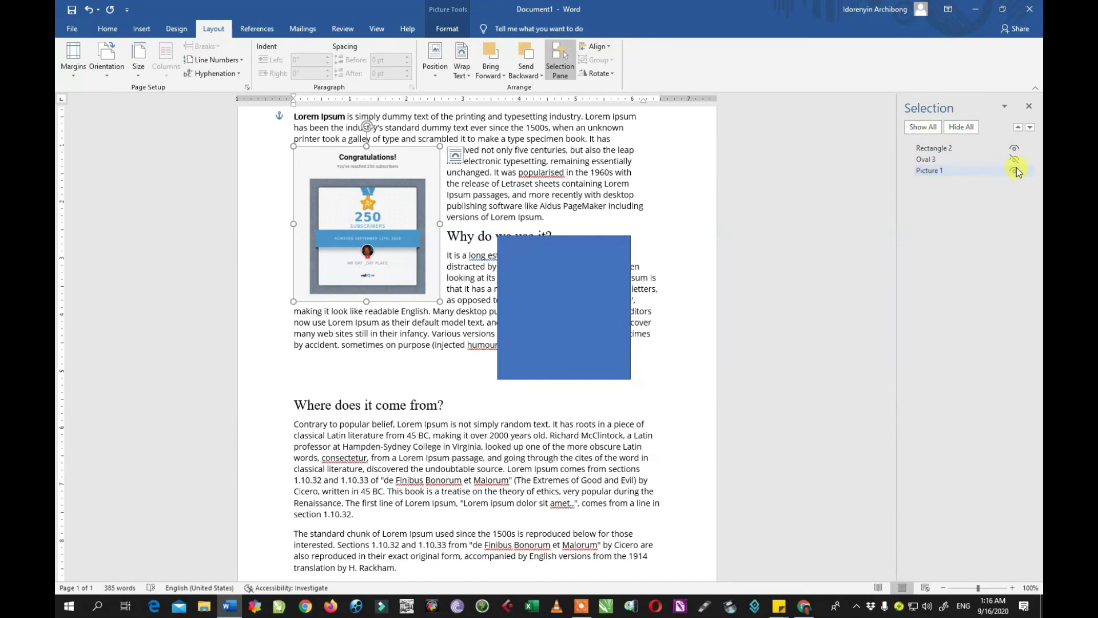
left_click(1014, 170)
left_click(1016, 171)
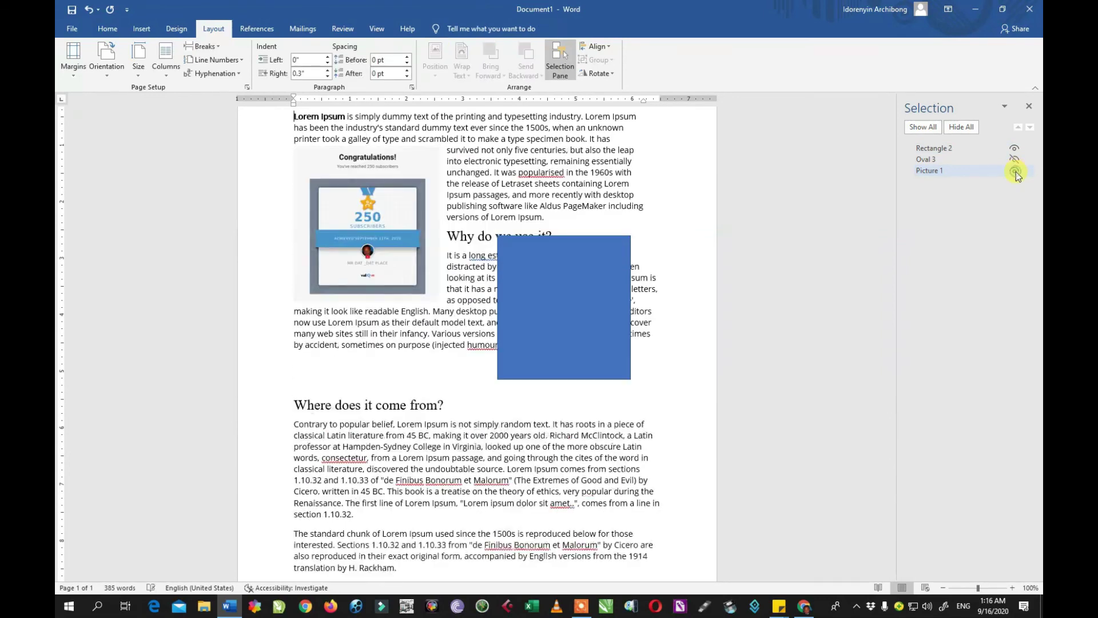
left_click(1014, 161)
Hide the rectangle, oval and picture one by one in the Selection pane, and make all three visible again
left_click(1014, 150)
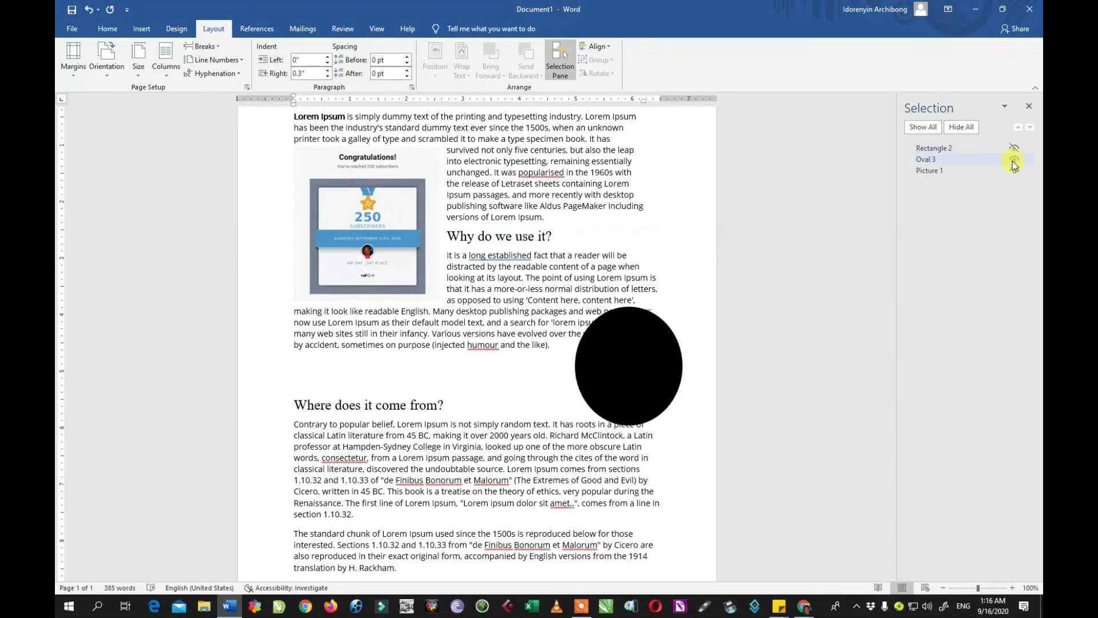
left_click(1014, 159)
left_click(1014, 170)
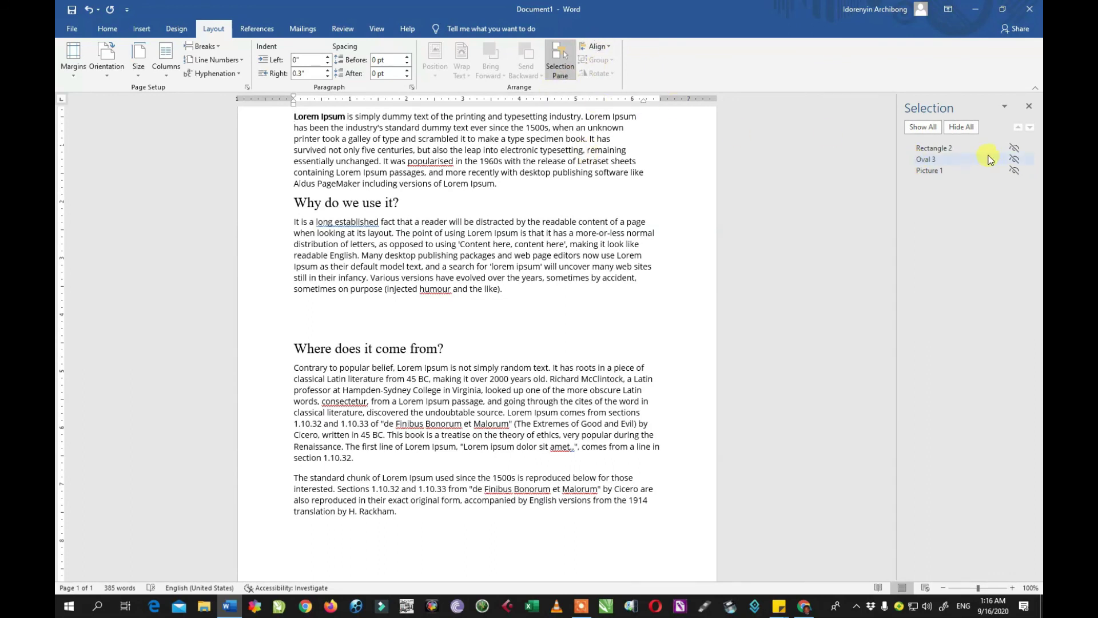
left_click(1013, 160)
left_click(1015, 149)
left_click(1015, 169)
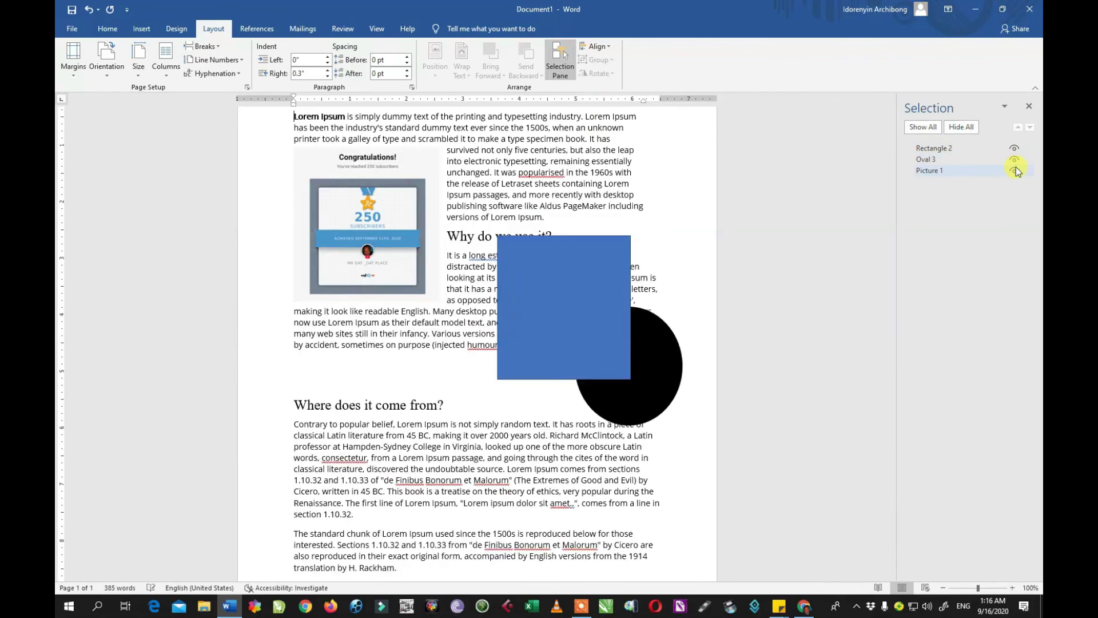
Switch the object alignment reference to Align to Page, and return it to Align to Margin
left_click(606, 46)
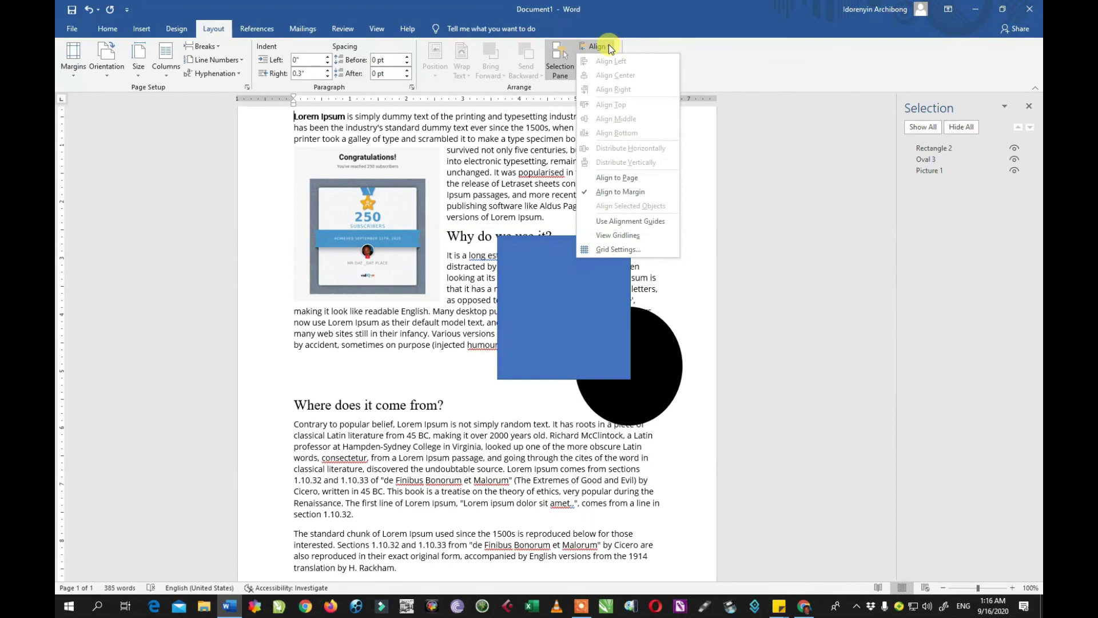
left_click(615, 178)
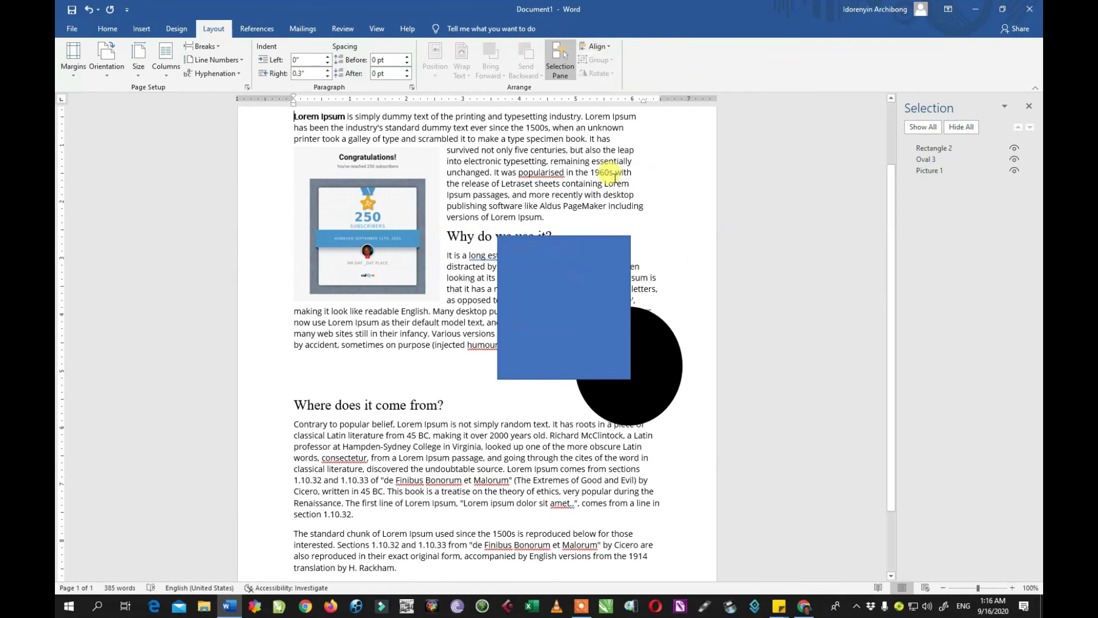
left_click(605, 46)
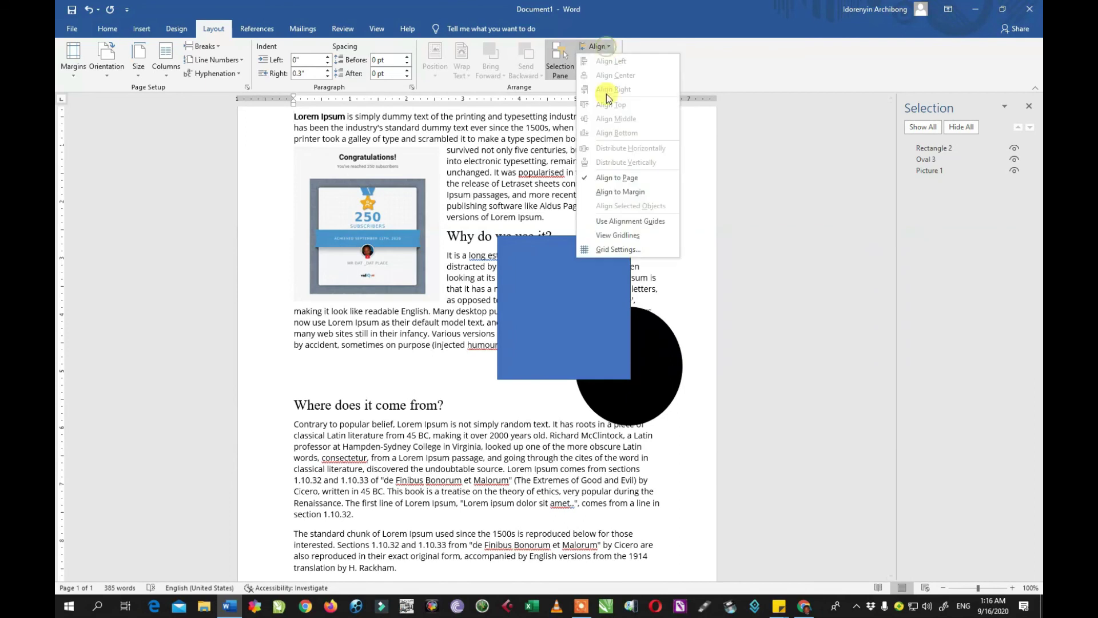
left_click(616, 193)
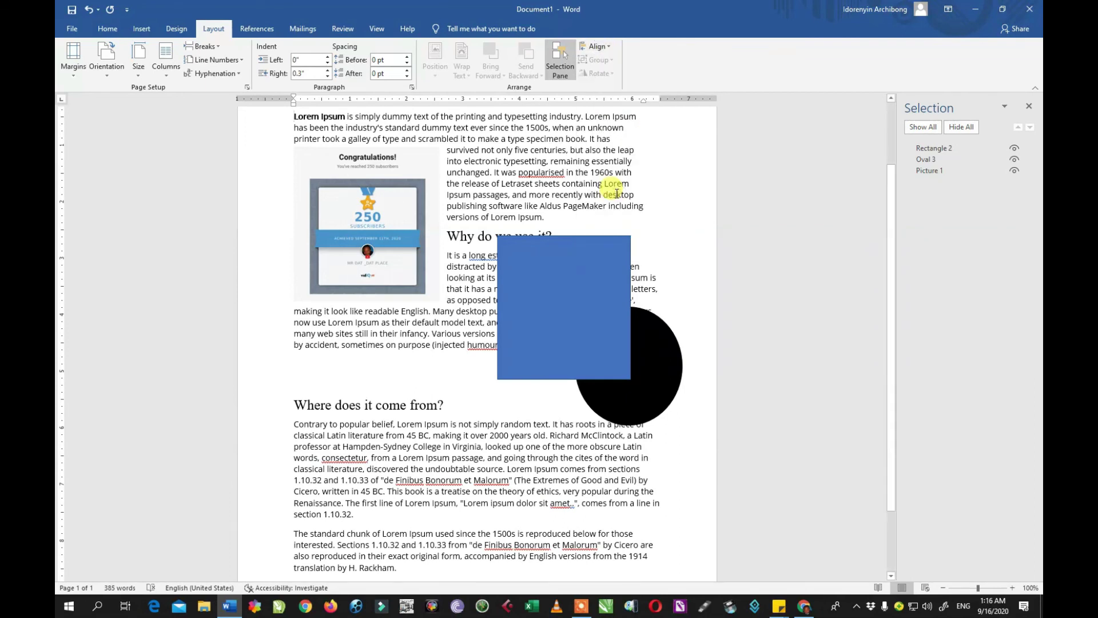
Move the blue rectangle over the "Where does it come from?" heading and stretch its lower edge to a height of about 3.5 inches
scroll(891, 342, "up", 3)
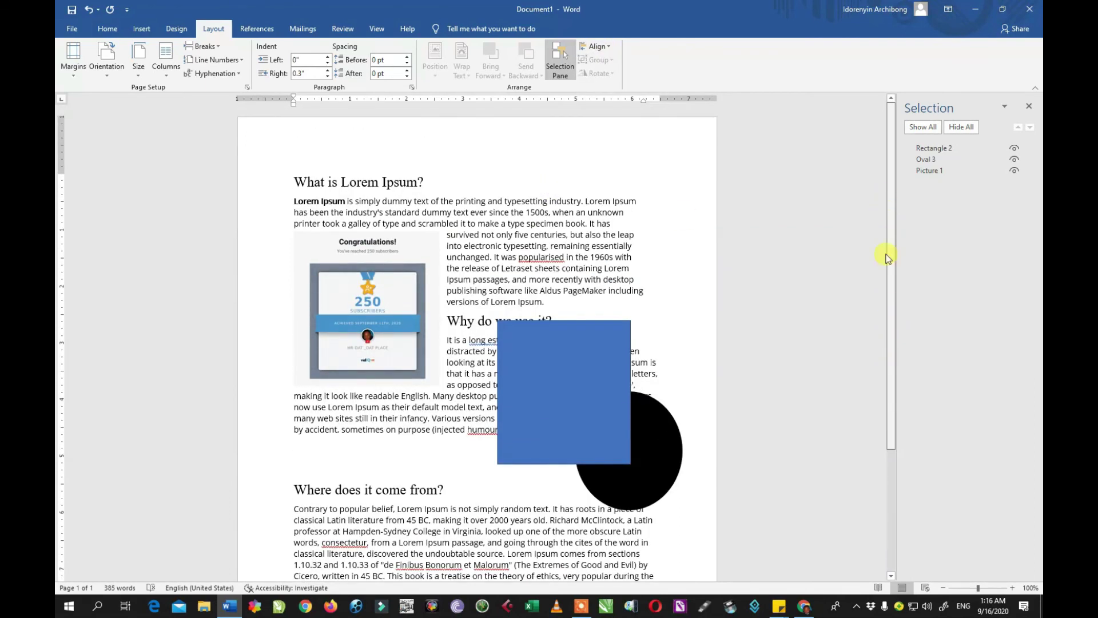
scroll(886, 257, "down", 5)
left_click(584, 264)
left_click_drag(586, 230, 396, 310)
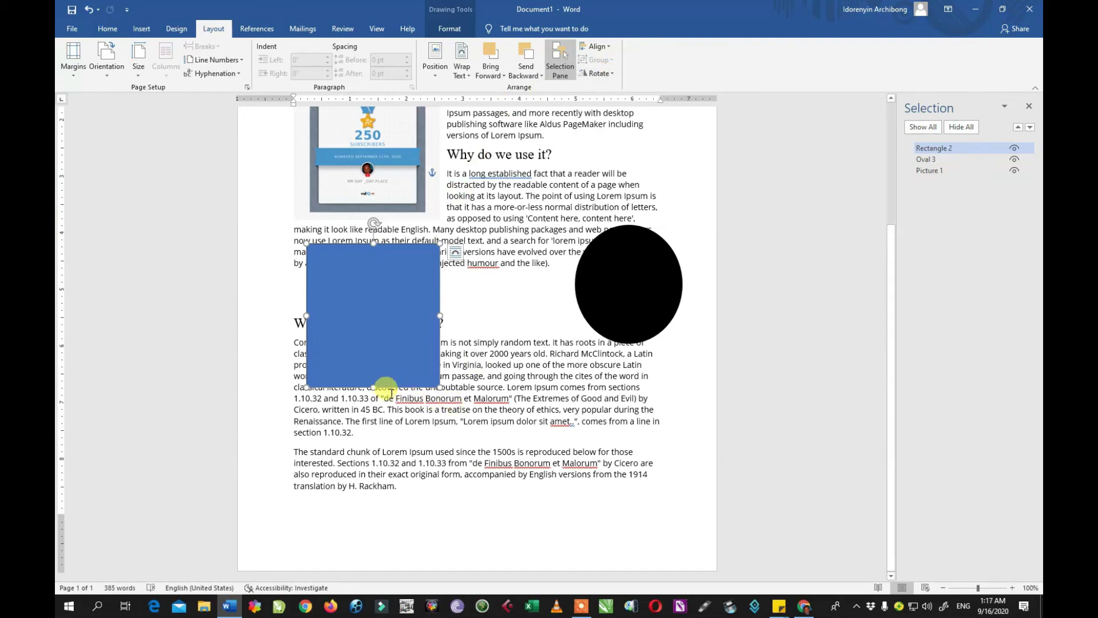
left_click_drag(374, 385, 378, 441)
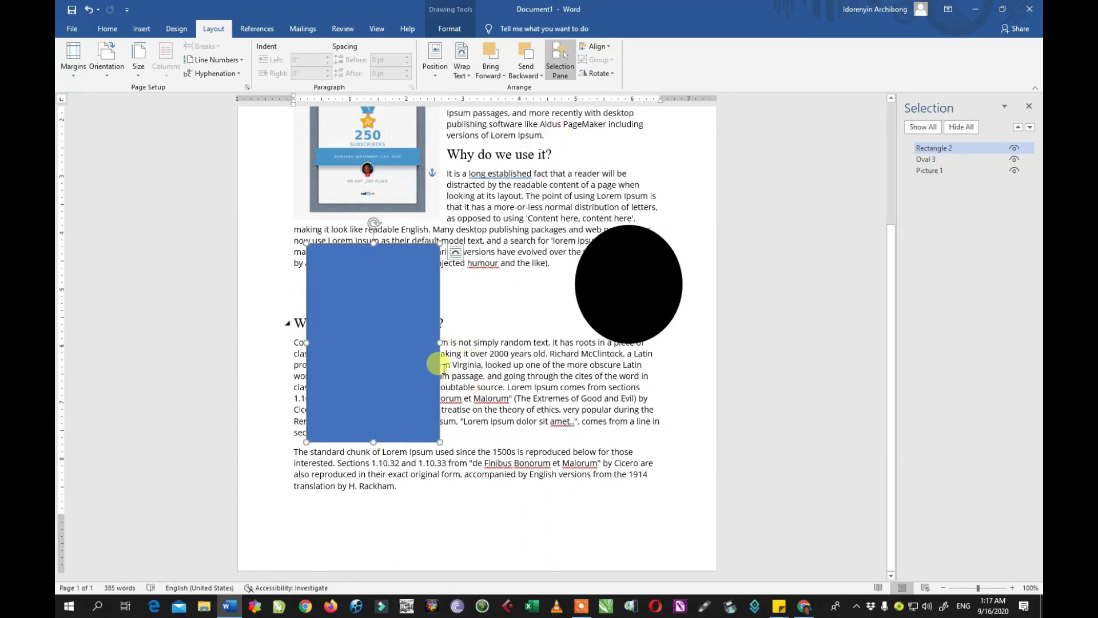
Open the rotation options for the blue rectangle
left_click(598, 73)
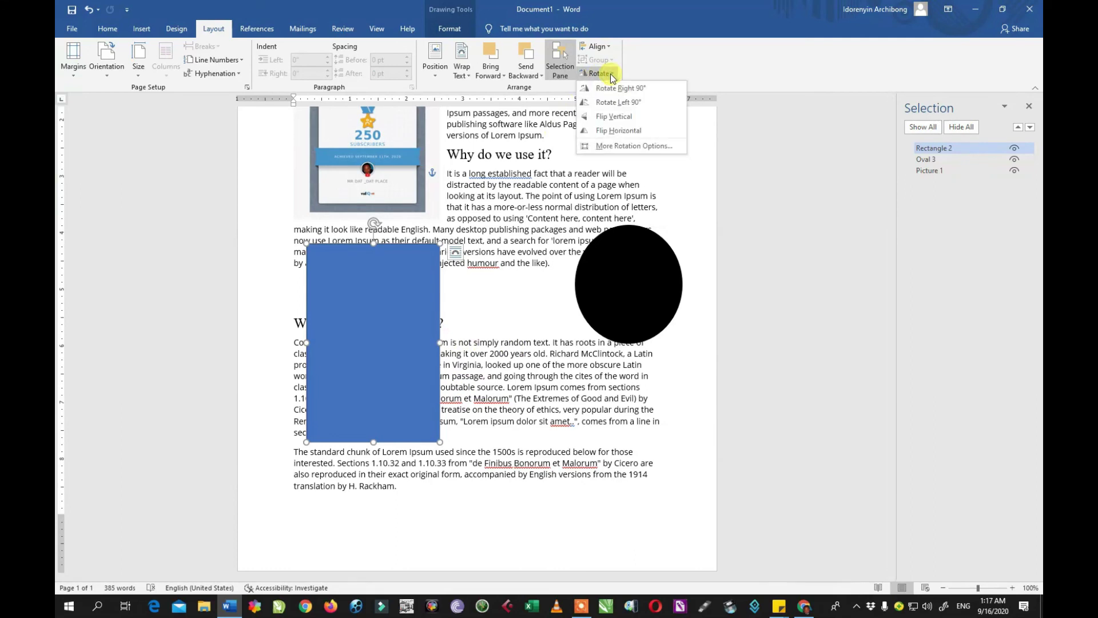